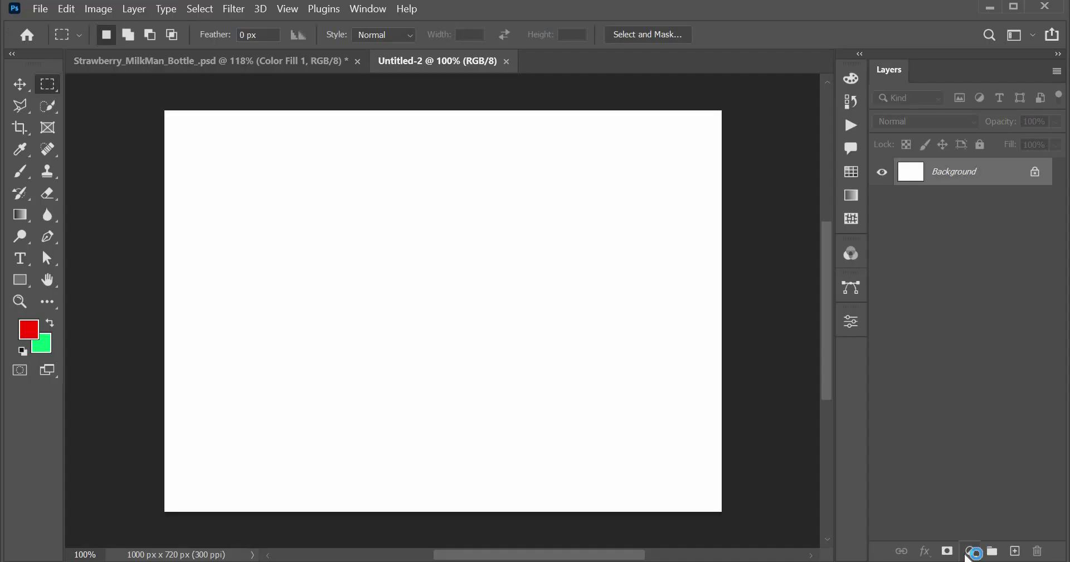
# Add a pink Solid Color fill layer and paste the strawberry milk bottle image above it
pyautogui.click(971, 551)
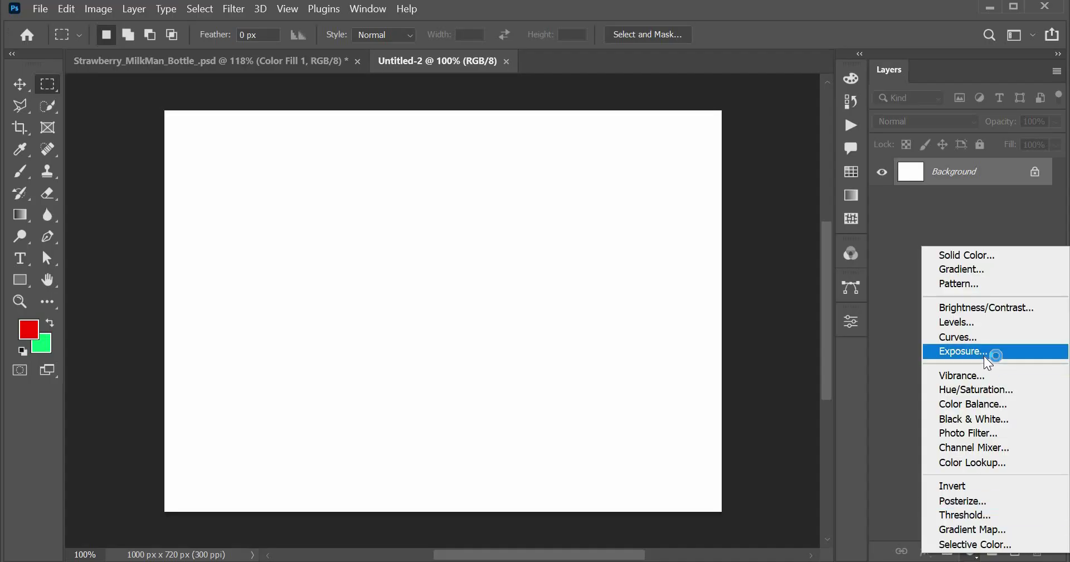
pyautogui.click(989, 256)
pyautogui.hotkey('ctrl', 'v')
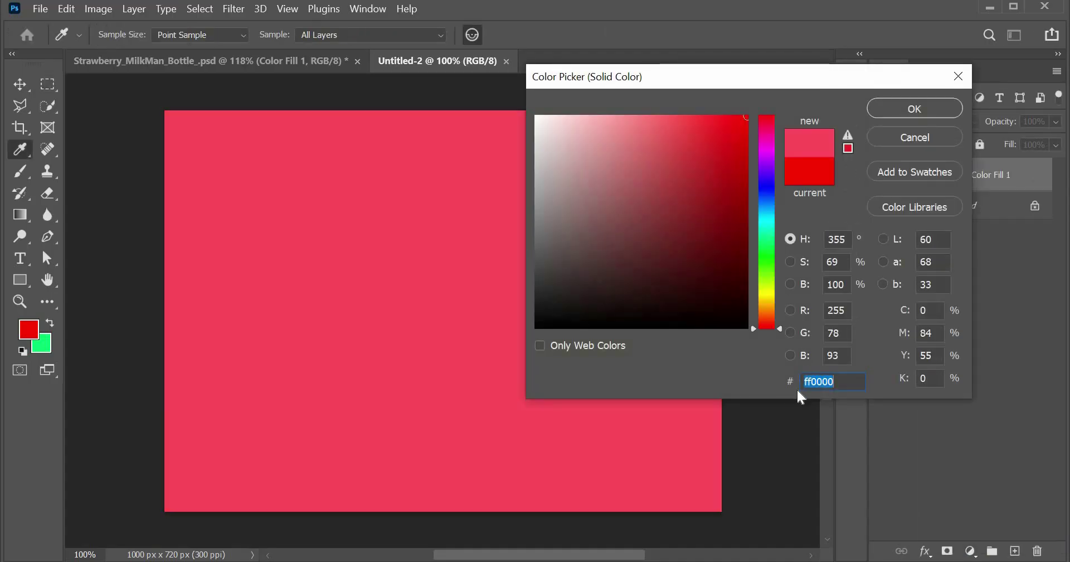
pyautogui.click(920, 108)
pyautogui.hotkey('ctrl', 'v')
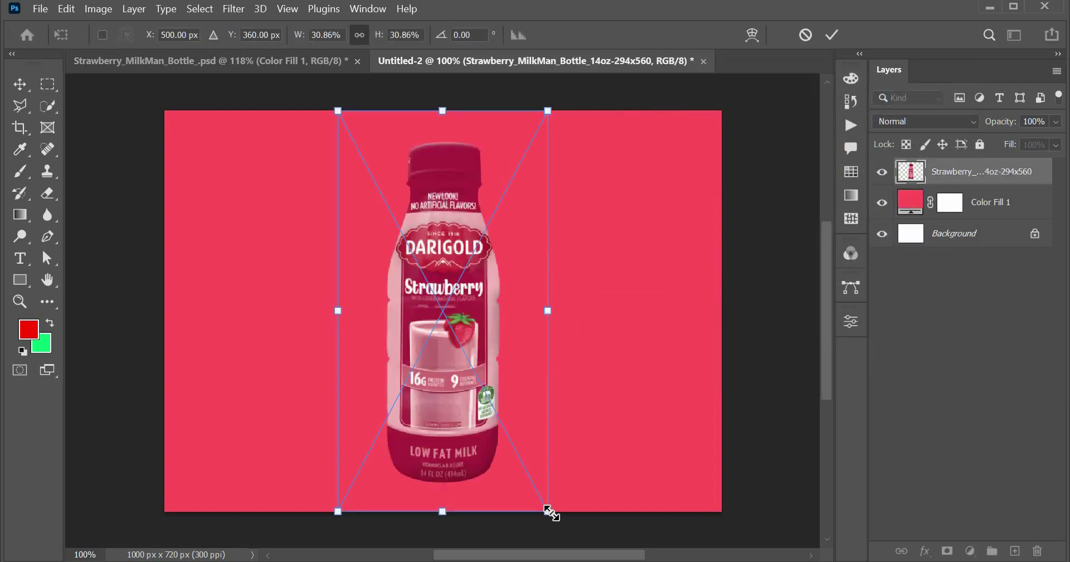
# Scale the bottle to 22.40%, nudge it right, and paste the swirling 'Milk spash4' splash
pyautogui.moveTo(552, 514); pyautogui.dragTo(534, 452)
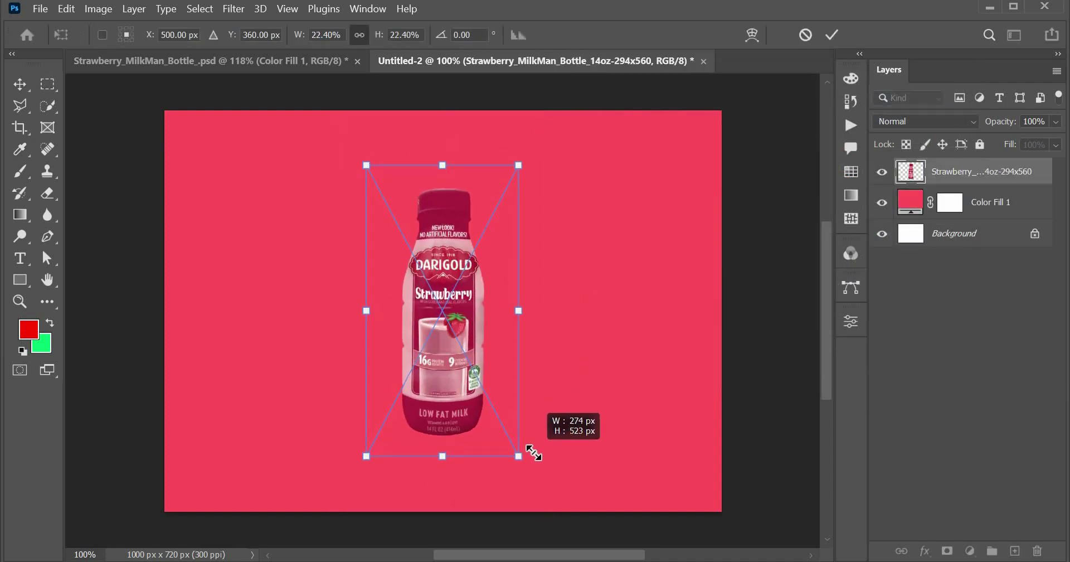
pyautogui.press('Return')
pyautogui.moveTo(447, 384); pyautogui.dragTo(498, 358)
pyautogui.hotkey('ctrl', 'v')
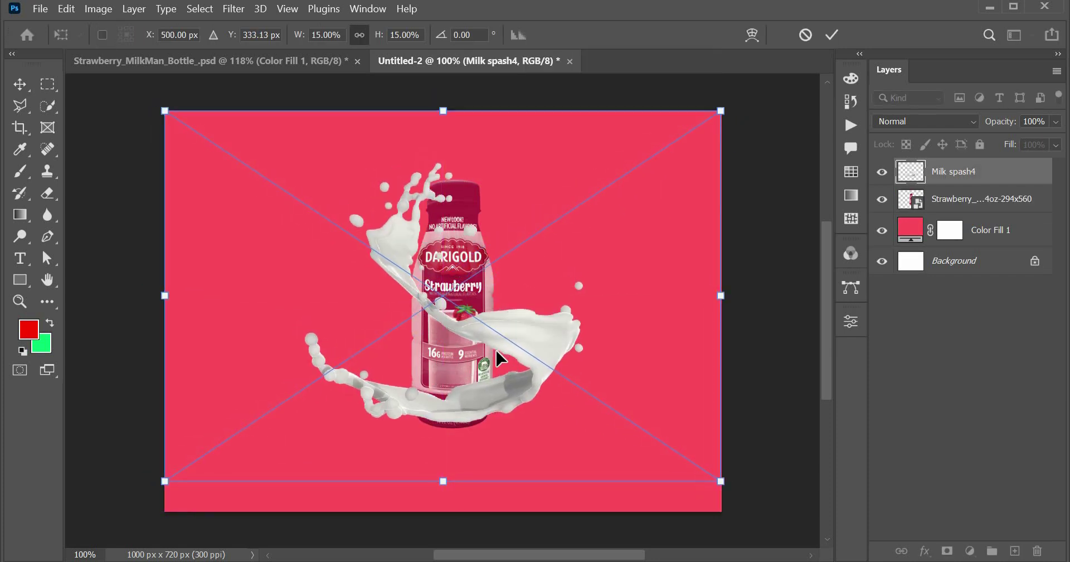
# Paste the tall vertical milk splash and hide the Milk spash4 layer
pyautogui.hotkey('ctrl', 'v')
pyautogui.press('Return')
pyautogui.click(882, 199)
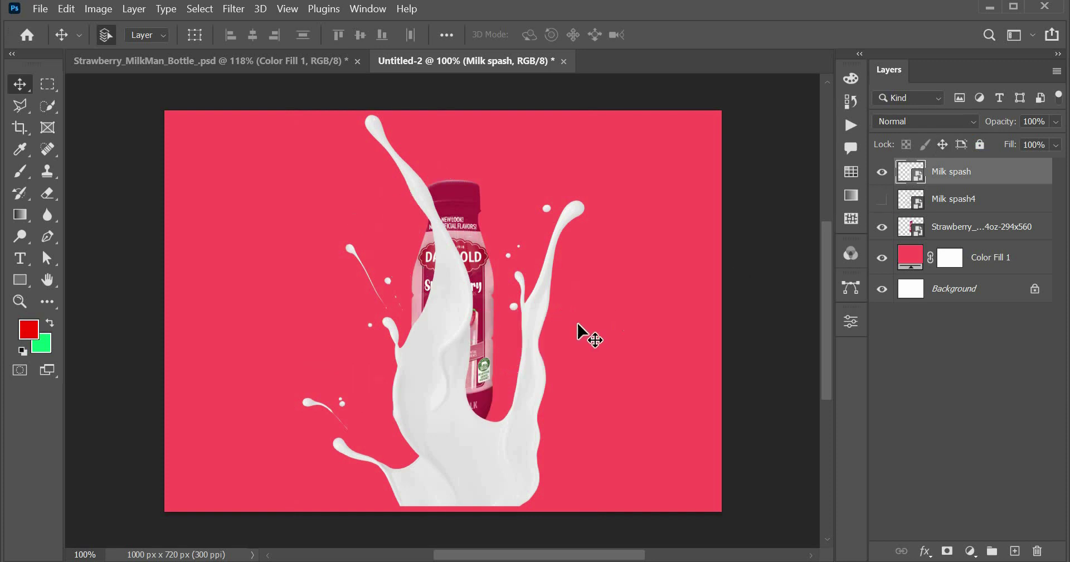
pyautogui.moveTo(516, 418); pyautogui.dragTo(509, 378)
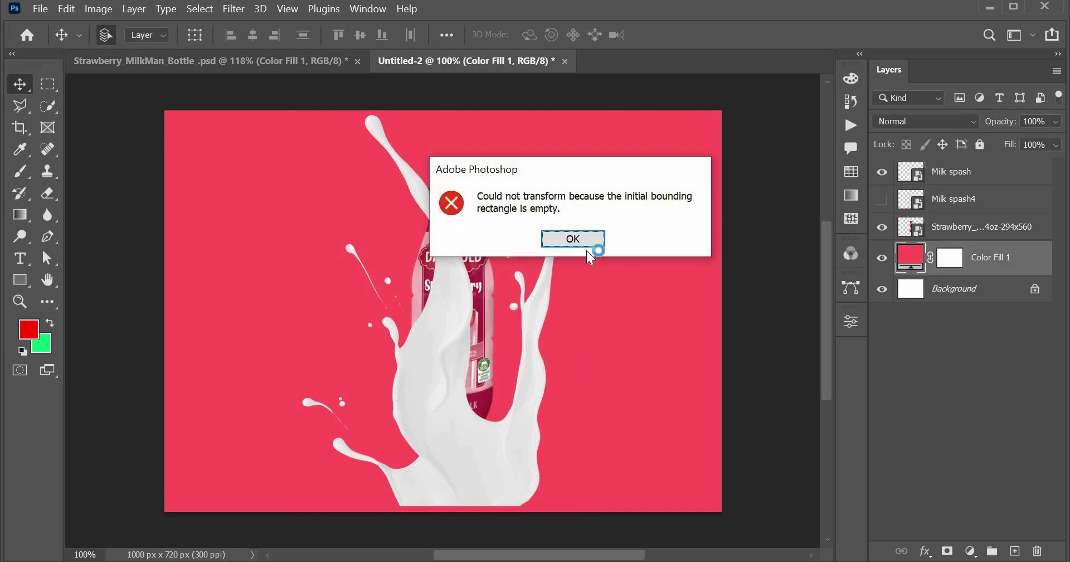
pyautogui.click(587, 247)
# Scale the Milk spash layer to about 9% and move it below the bottle layer
pyautogui.click(466, 482)
pyautogui.hotkey('ctrl', 't')
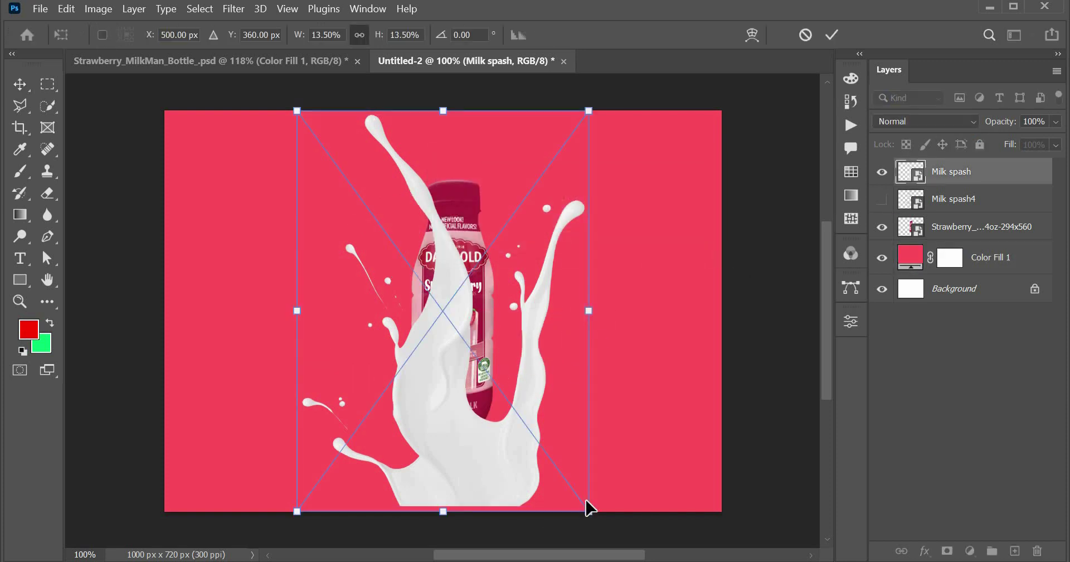
pyautogui.moveTo(588, 511)
pyautogui.mouseDown()
pyautogui.moveTo(499, 447)
pyautogui.moveTo(495, 406)
pyautogui.mouseUp()
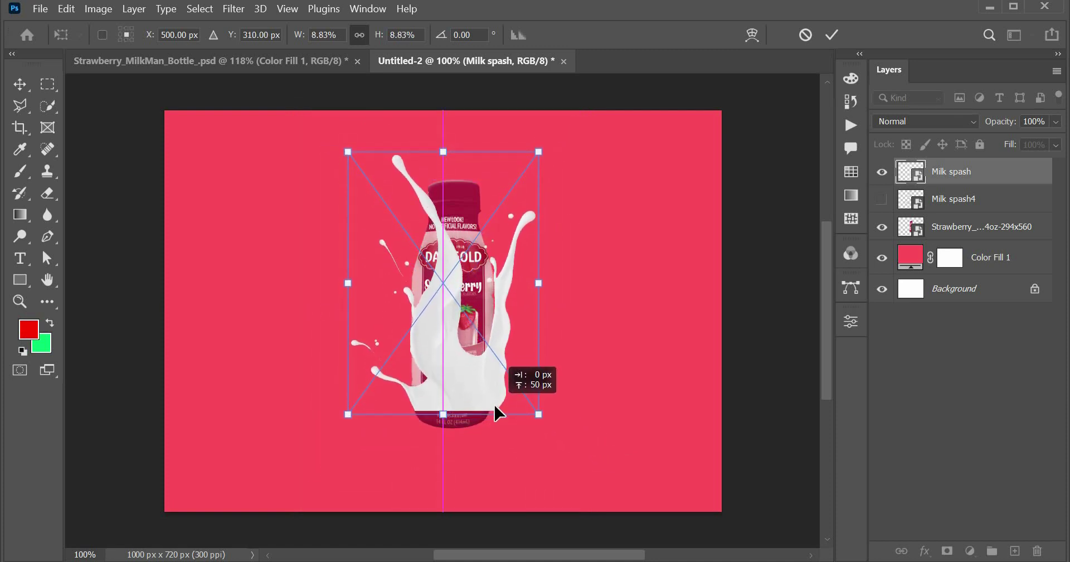
pyautogui.press('Return')
pyautogui.moveTo(973, 178); pyautogui.dragTo(974, 239)
# Enlarge the vertical splash slightly and nudge it a little left
pyautogui.hotkey('ctrl', 't')
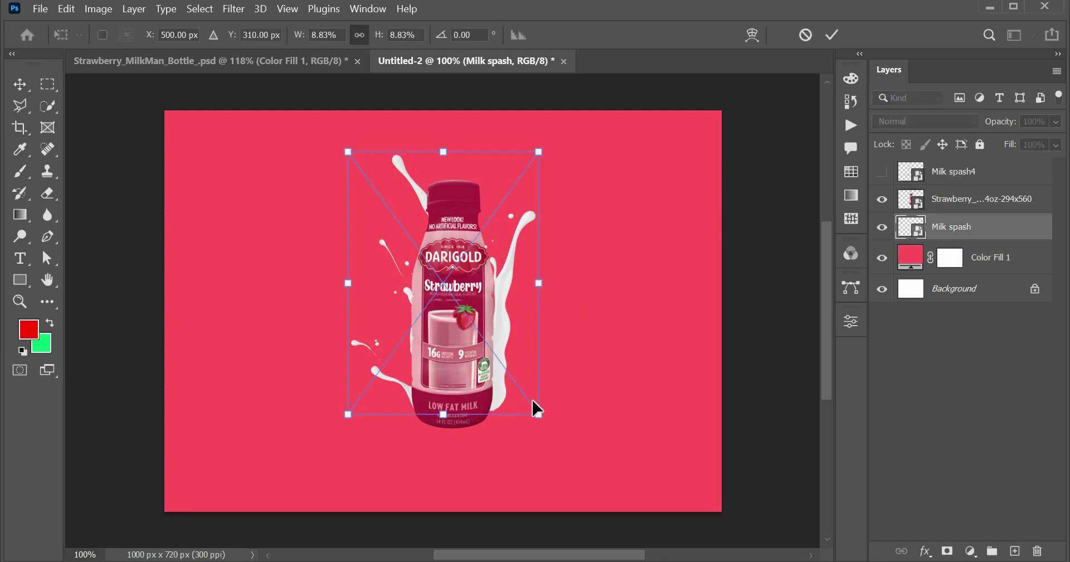
pyautogui.moveTo(537, 413); pyautogui.dragTo(492, 402)
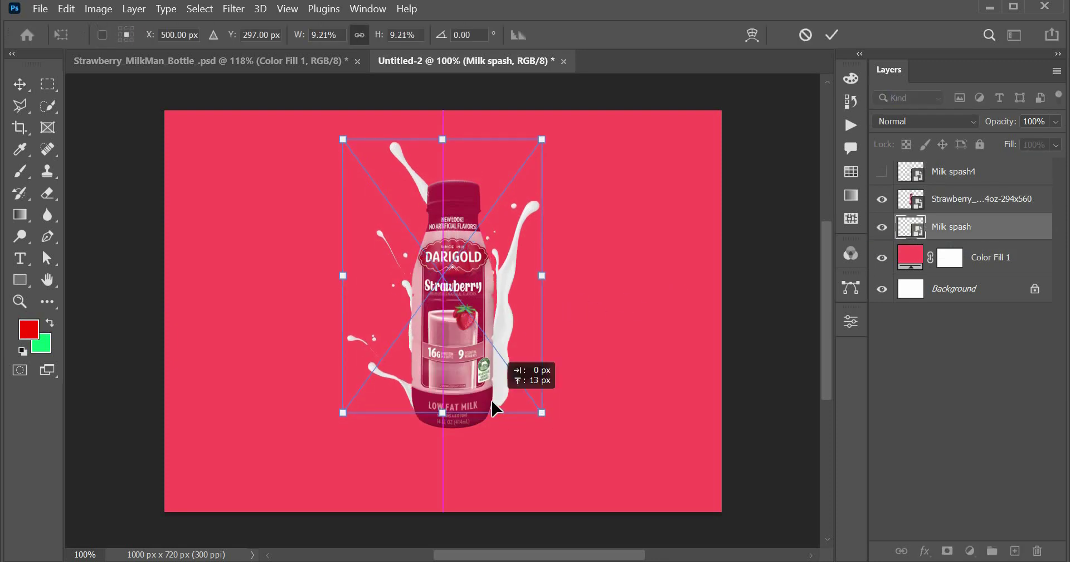
pyautogui.press('Left')
pyautogui.press('Left')
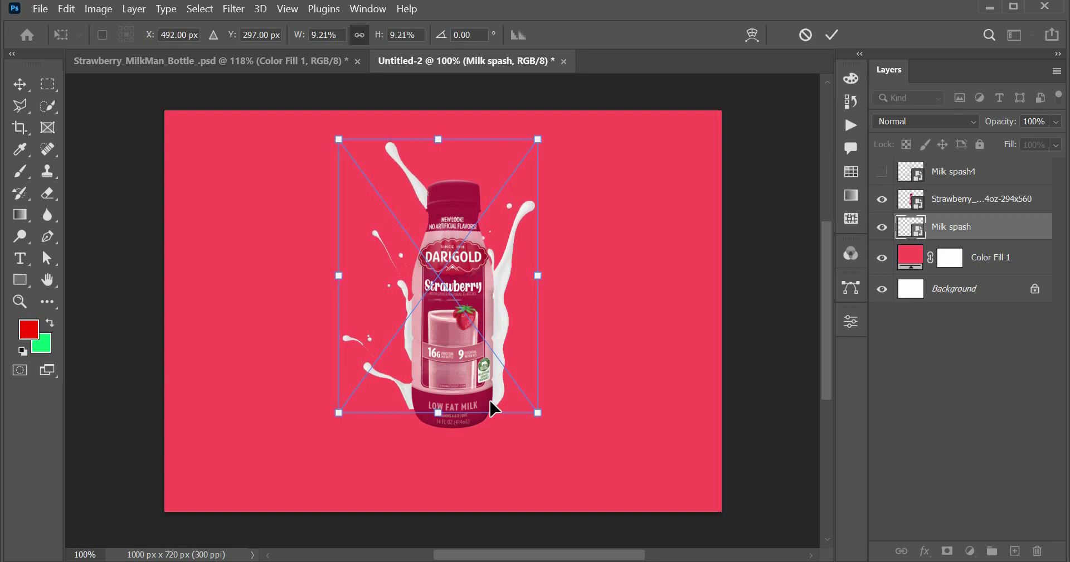
pyautogui.press('Return')
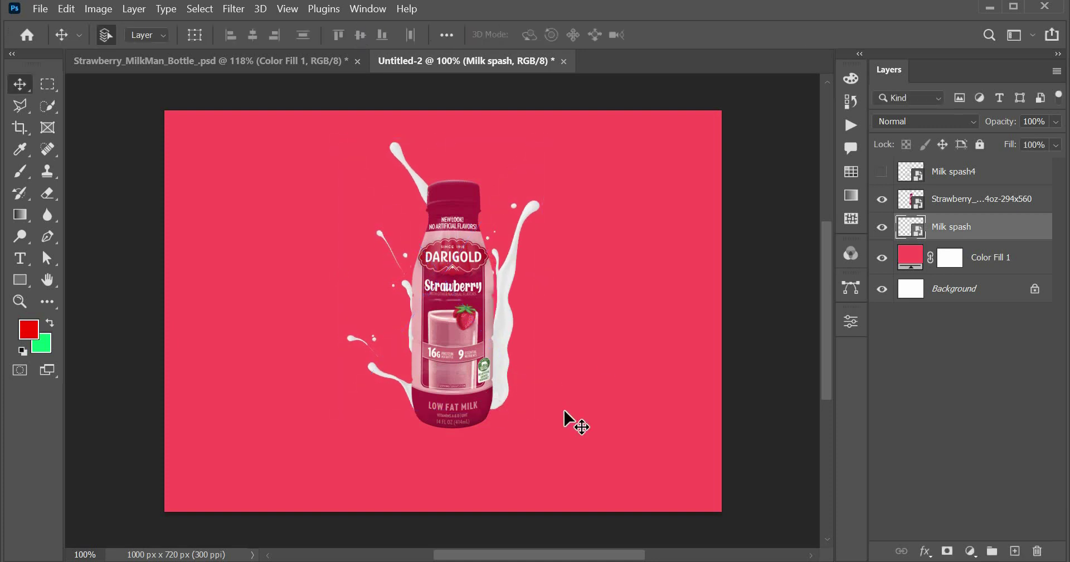
# Show Milk spash4 again and rescale it to 12.80%, centred around the bottle
pyautogui.click(882, 171)
pyautogui.moveTo(525, 344); pyautogui.dragTo(528, 338)
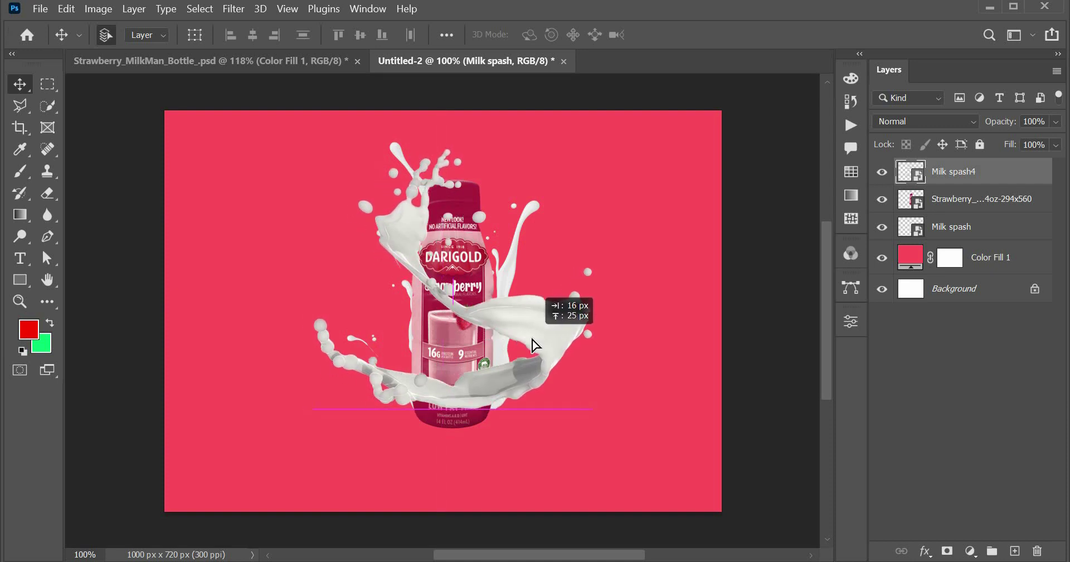
pyautogui.moveTo(531, 343); pyautogui.dragTo(530, 346)
pyautogui.hotkey('ctrl', 't')
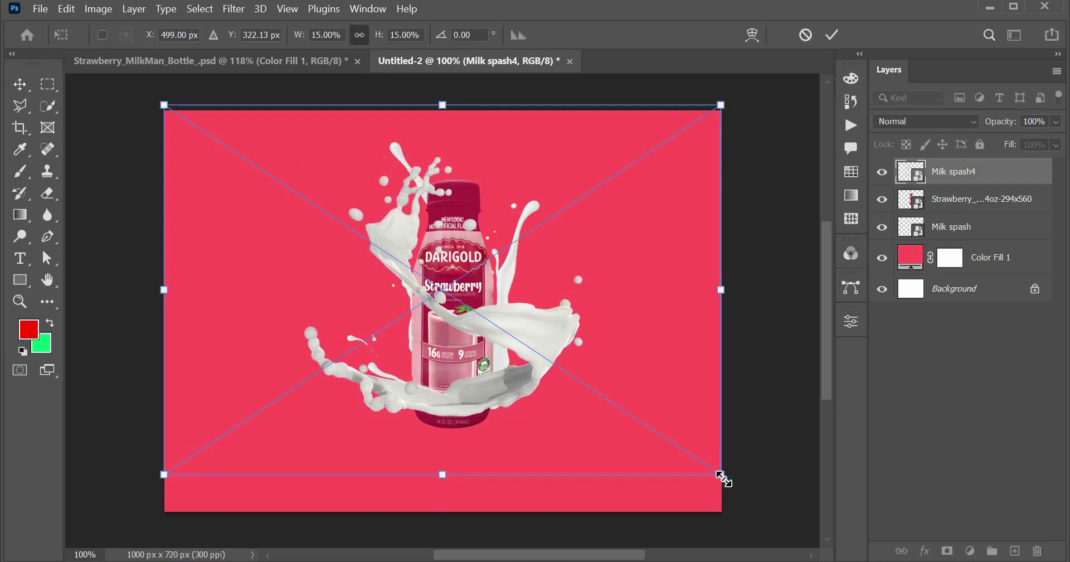
pyautogui.moveTo(716, 475); pyautogui.dragTo(680, 448)
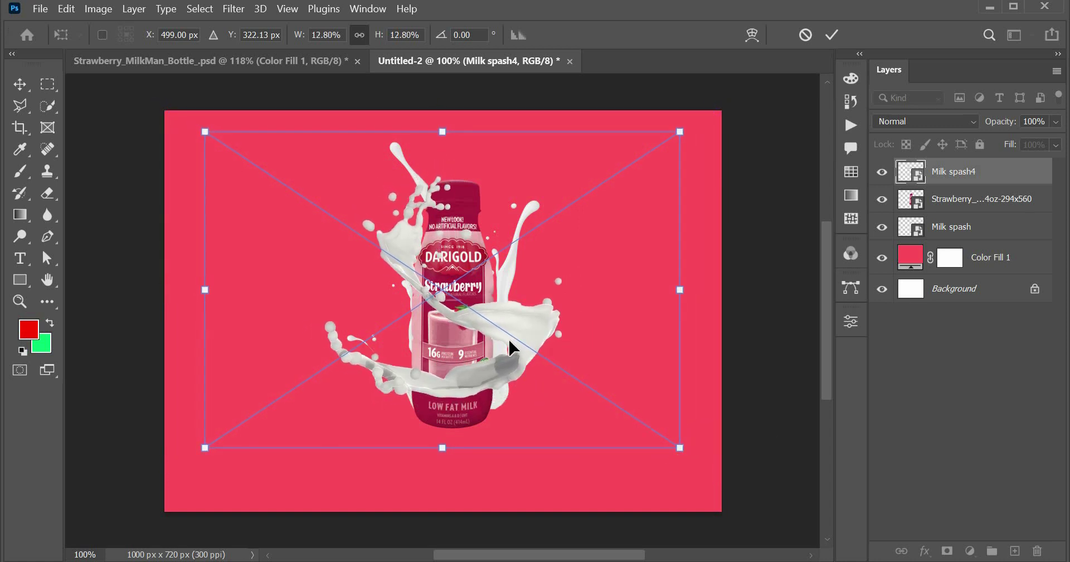
pyautogui.moveTo(508, 342); pyautogui.dragTo(514, 339)
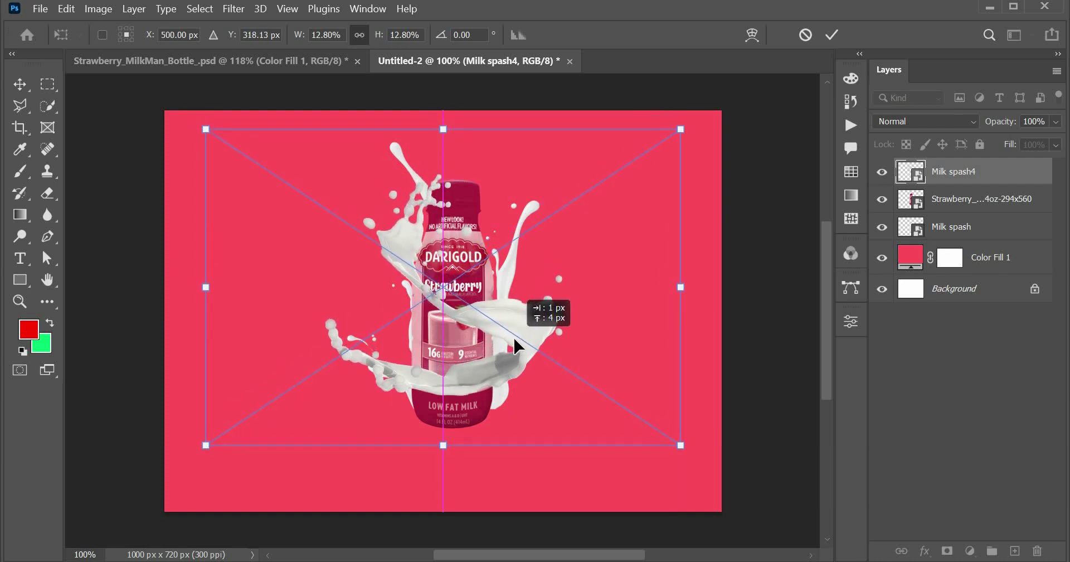
pyautogui.press('Return')
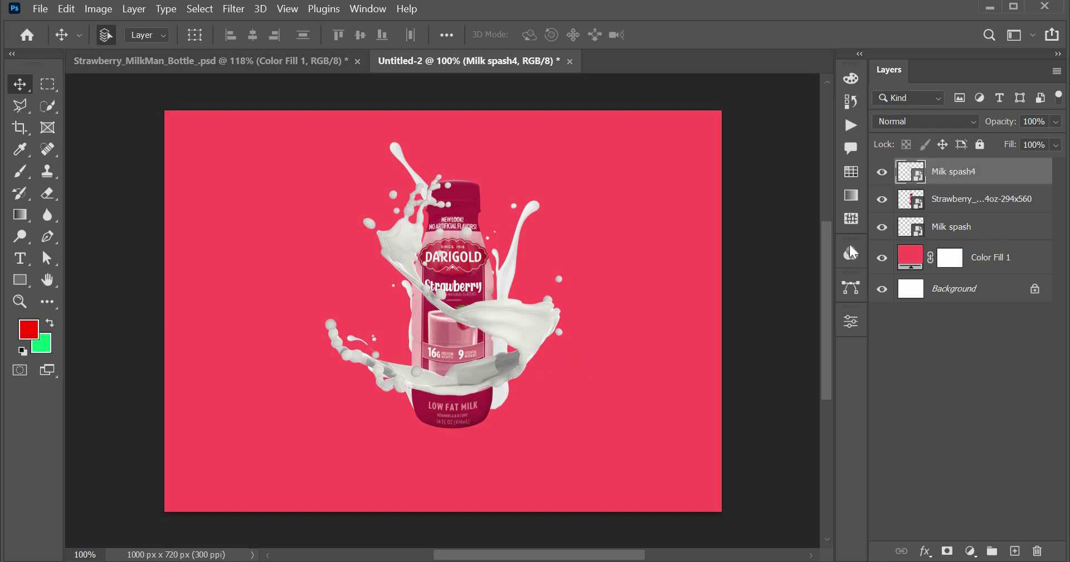
# Mask Milk spash4 with a 70 px black brush over the bottle's front and lower right
pyautogui.click(946, 552)
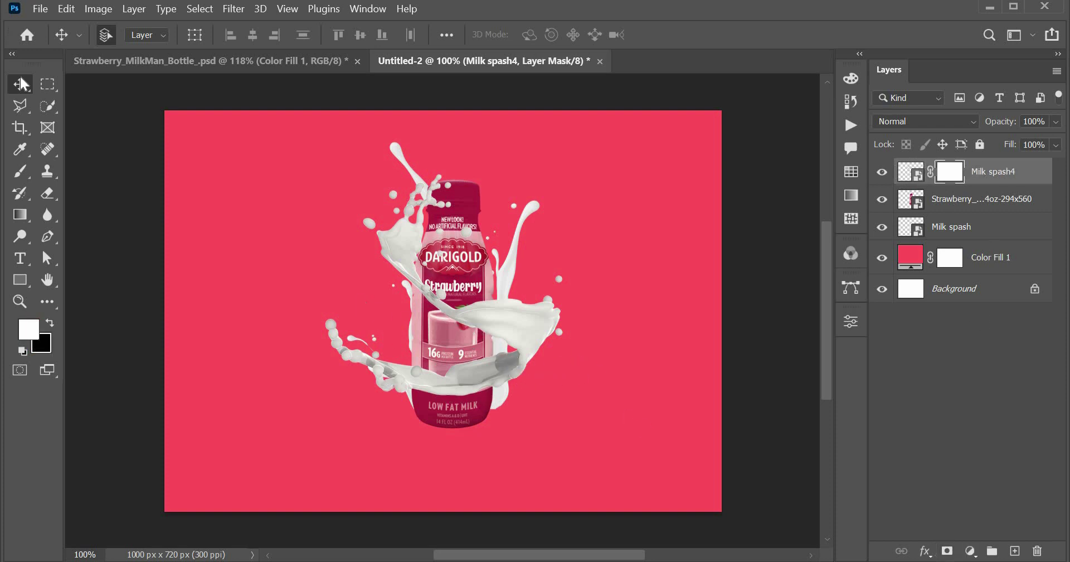
pyautogui.press('b')
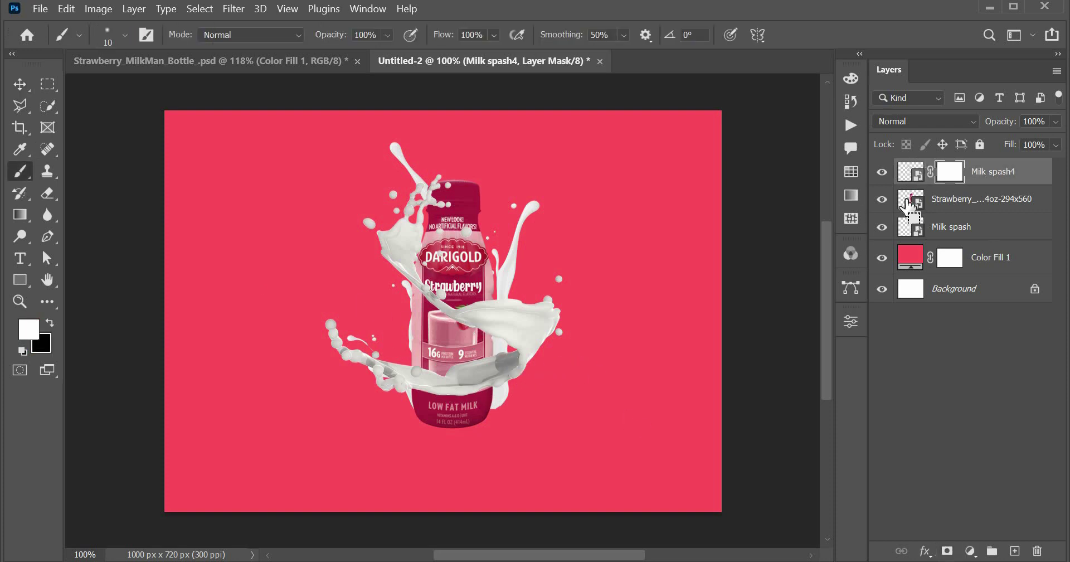
pyautogui.keyDown('ctrl'); pyautogui.click(909, 206); pyautogui.keyUp('ctrl')
pyautogui.hotkey('ctrl', '+')
pyautogui.hotkey('ctrl', '+')
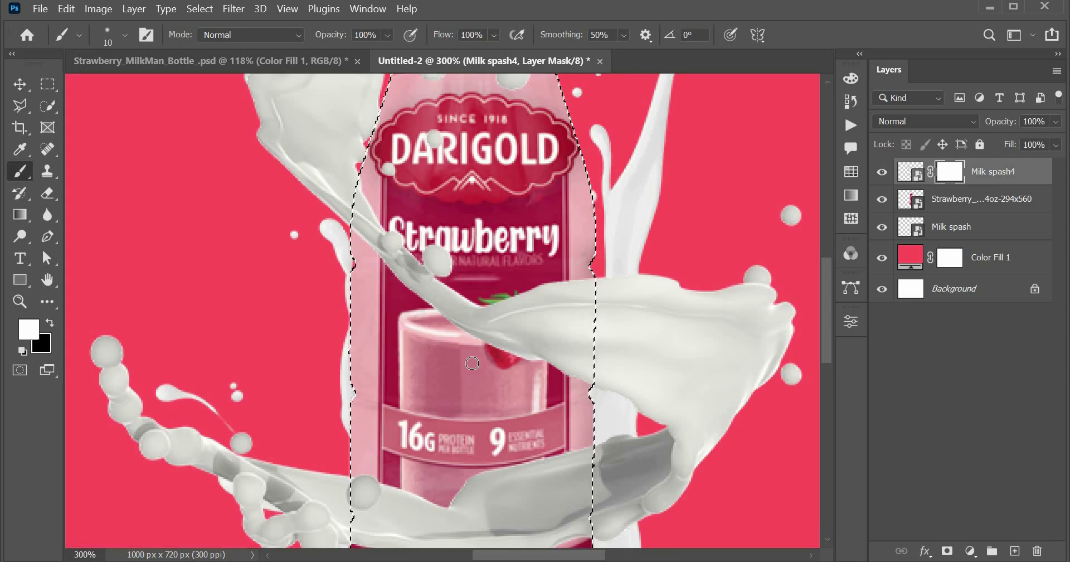
pyautogui.scroll(-3, 473, 363)
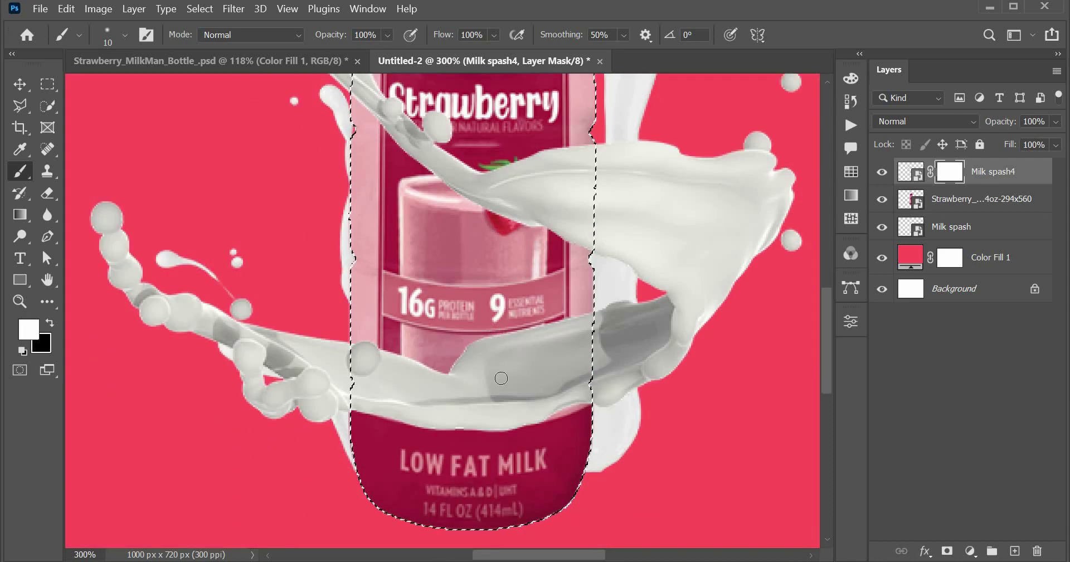
pyautogui.press(']')
pyautogui.press(']')
pyautogui.press(']')
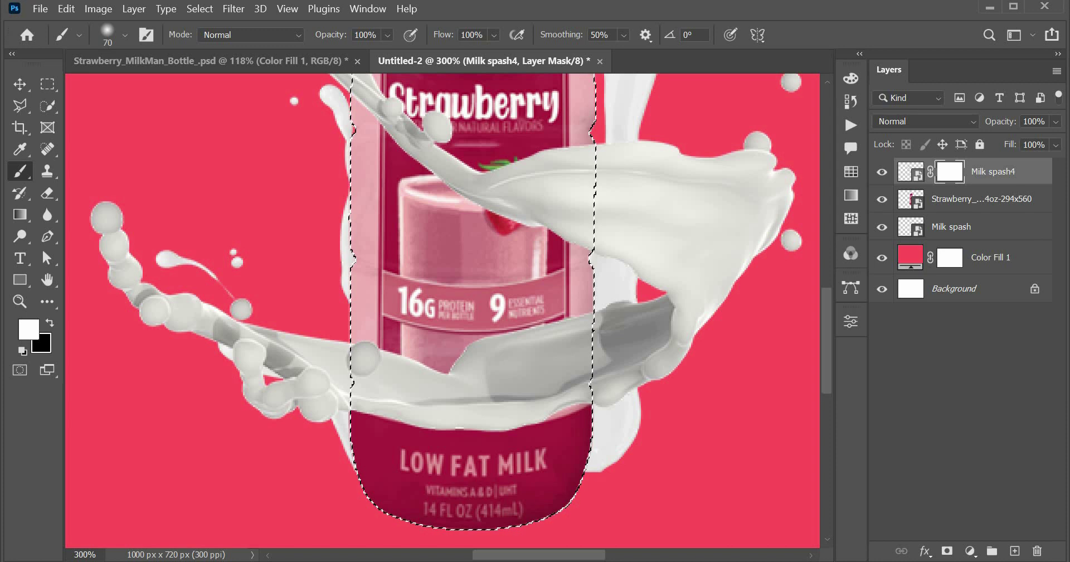
pyautogui.click(49, 323)
pyautogui.moveTo(407, 391)
pyautogui.mouseDown()
pyautogui.moveTo(441, 390)
pyautogui.moveTo(362, 360)
pyautogui.mouseUp()
pyautogui.moveTo(469, 390)
pyautogui.mouseDown()
pyautogui.moveTo(558, 345)
pyautogui.moveTo(574, 385)
pyautogui.mouseUp()
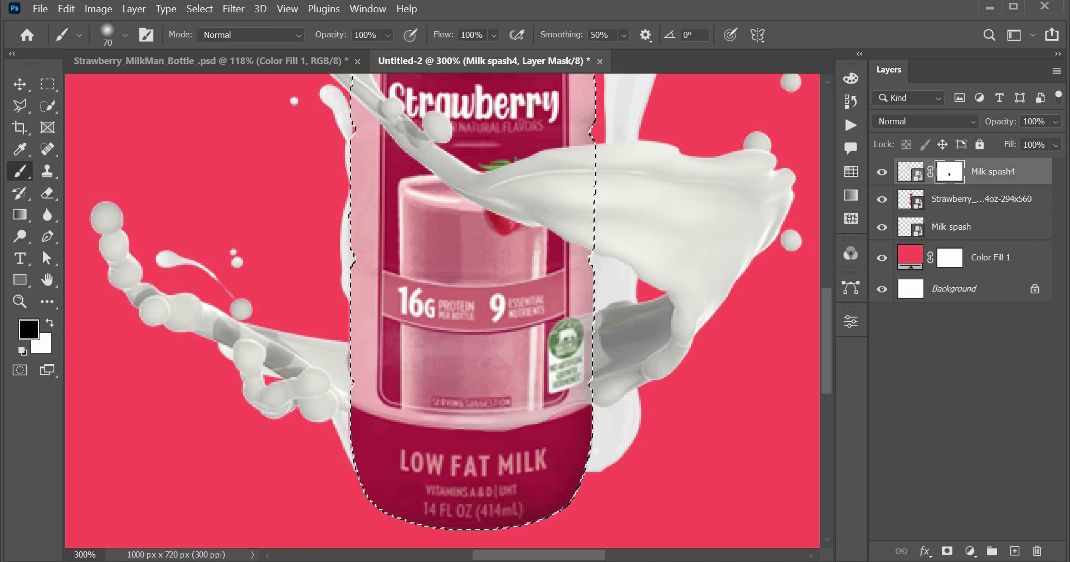
pyautogui.scroll(5, 443, 311)
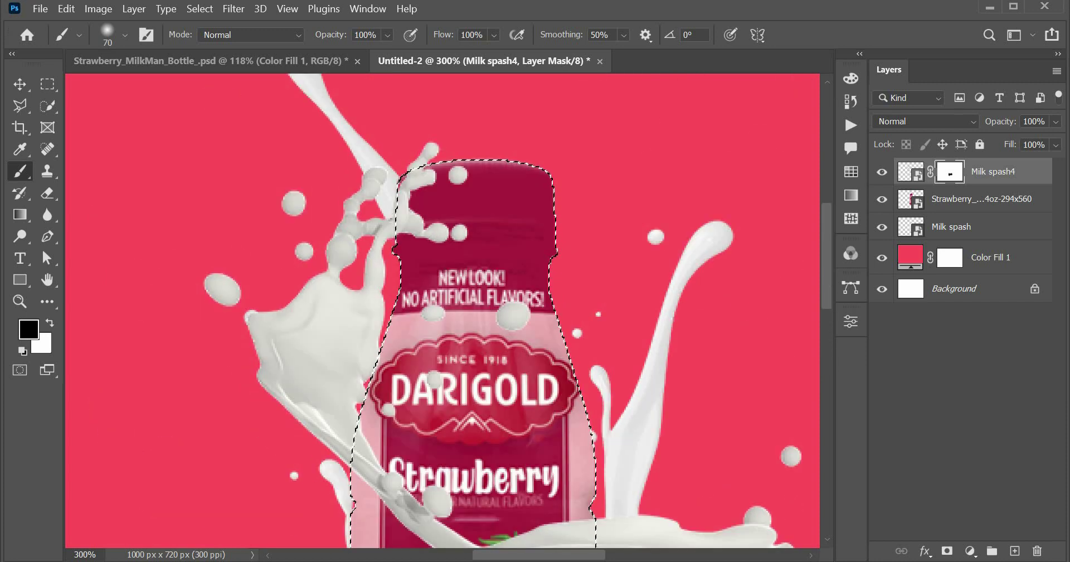
# Mask out the splash droplets over the bottle top with a 34 px brush
pyautogui.click(199, 9)
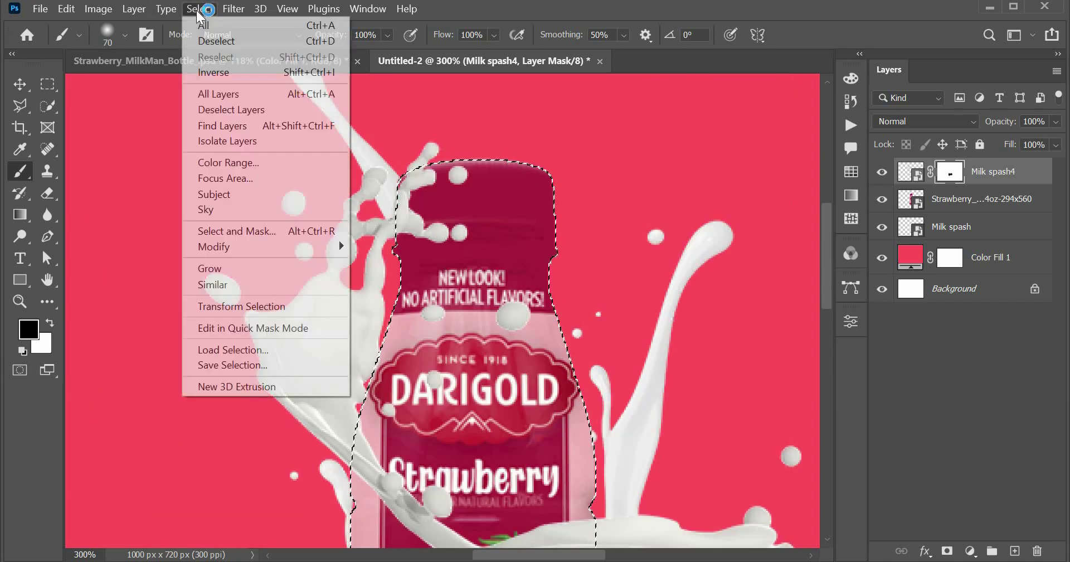
pyautogui.press('Escape')
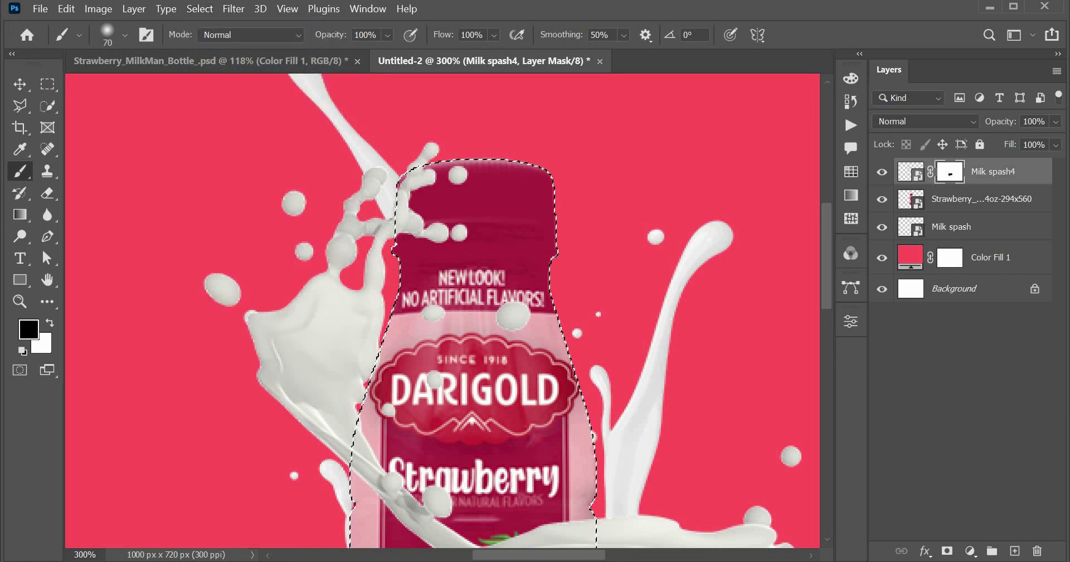
pyautogui.rightClick(424, 264)
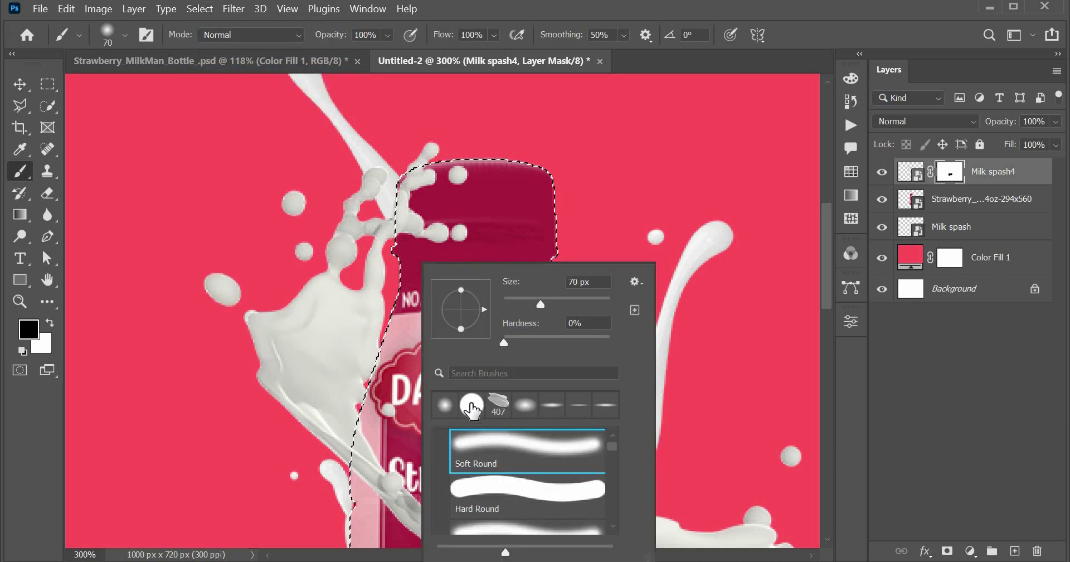
pyautogui.moveTo(538, 304); pyautogui.dragTo(529, 304)
pyautogui.press('Return')
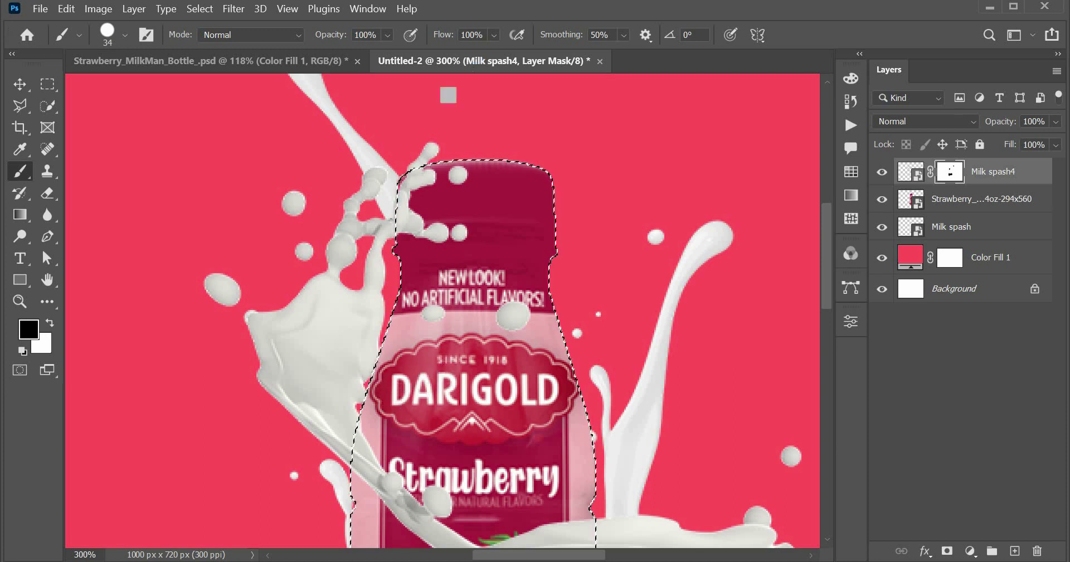
pyautogui.moveTo(454, 179); pyautogui.dragTo(404, 234)
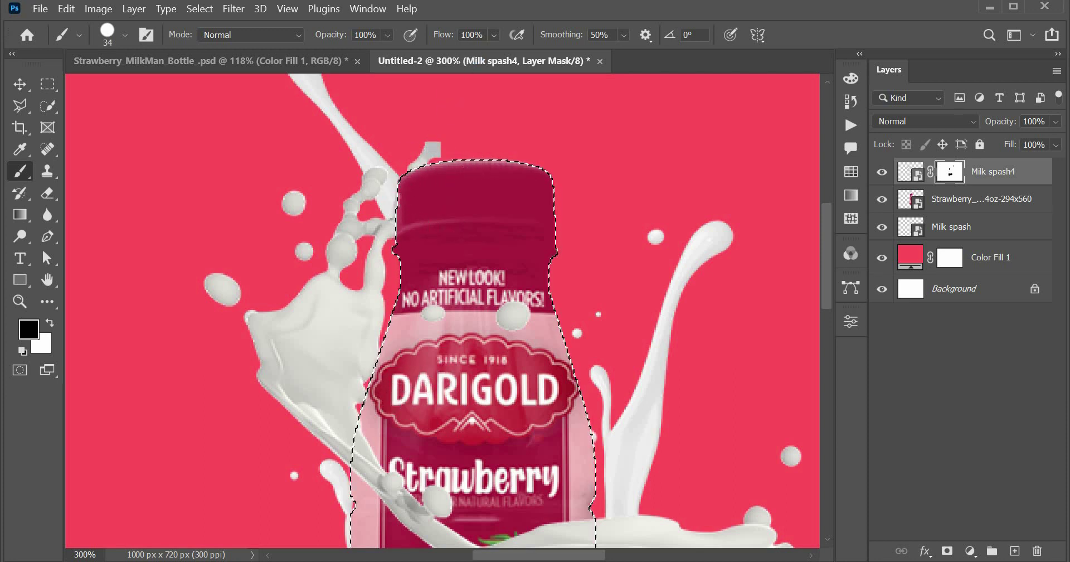
# Reload and clear the bottle selection, select the Strawberry layer, and fit the image to the window
pyautogui.scroll(-5, 359, 268)
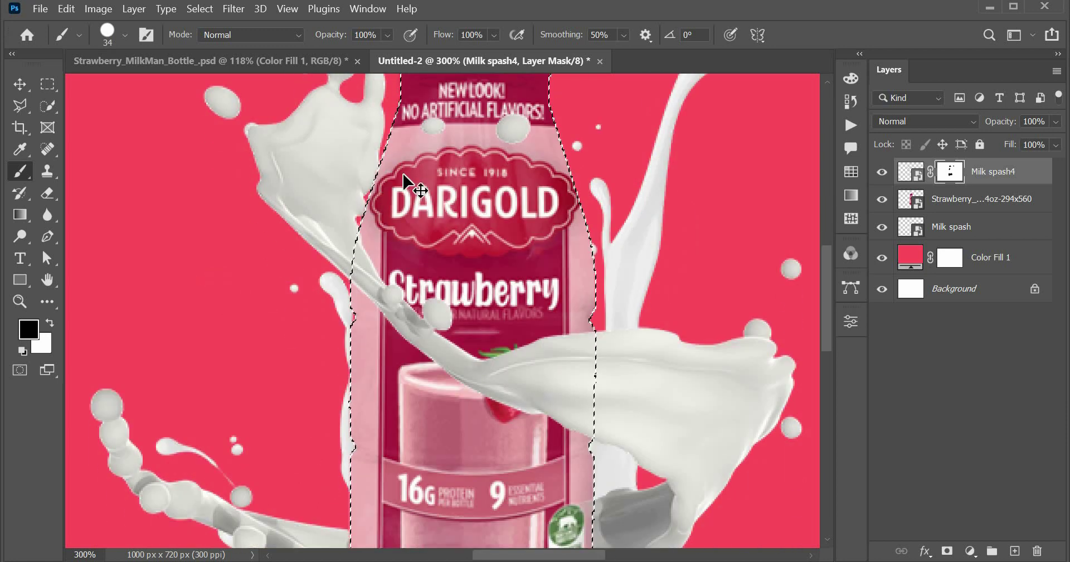
pyautogui.scroll(-2, 629, 398)
pyautogui.scroll(-2, 629, 399)
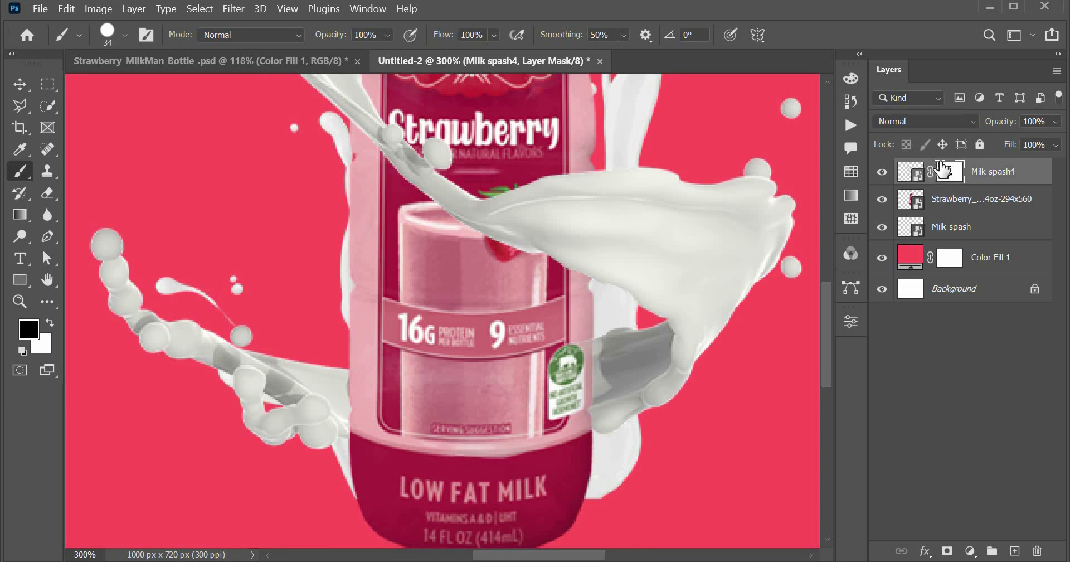
pyautogui.keyDown('ctrl'); pyautogui.click(907, 204); pyautogui.keyUp('ctrl')
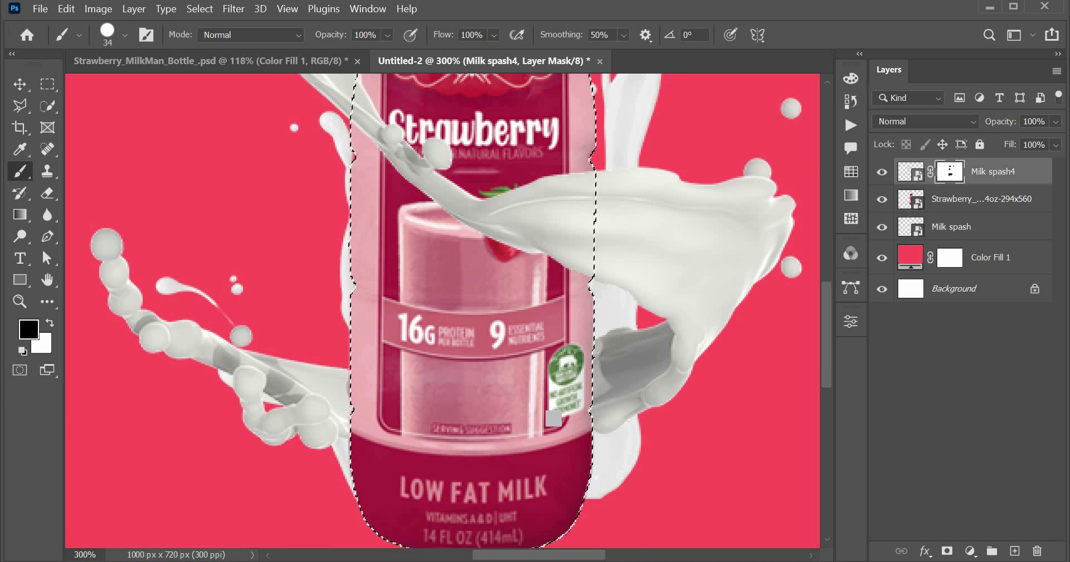
pyautogui.hotkey('ctrl', 'd')
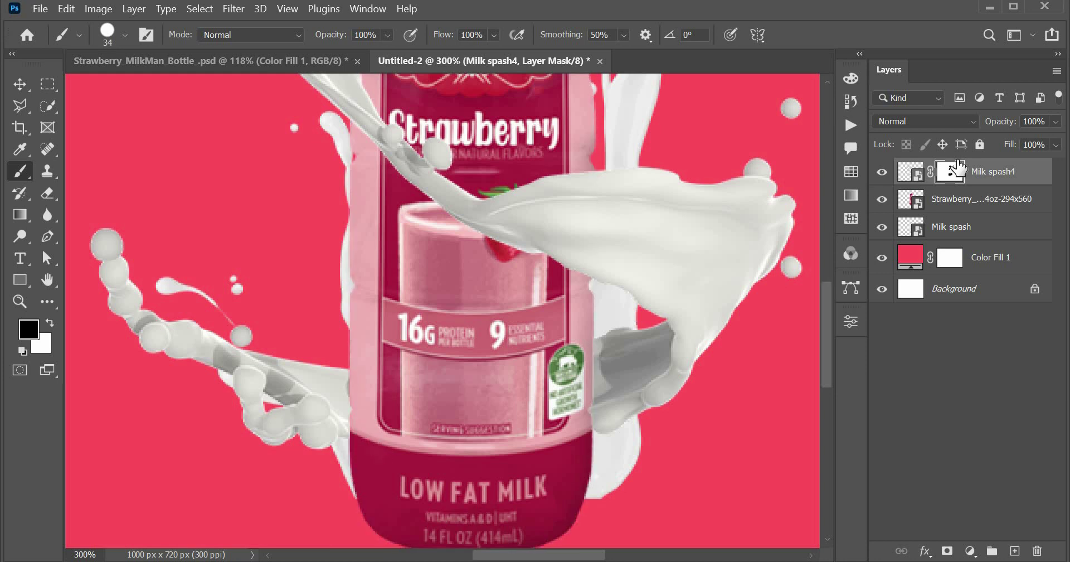
pyautogui.click(968, 206)
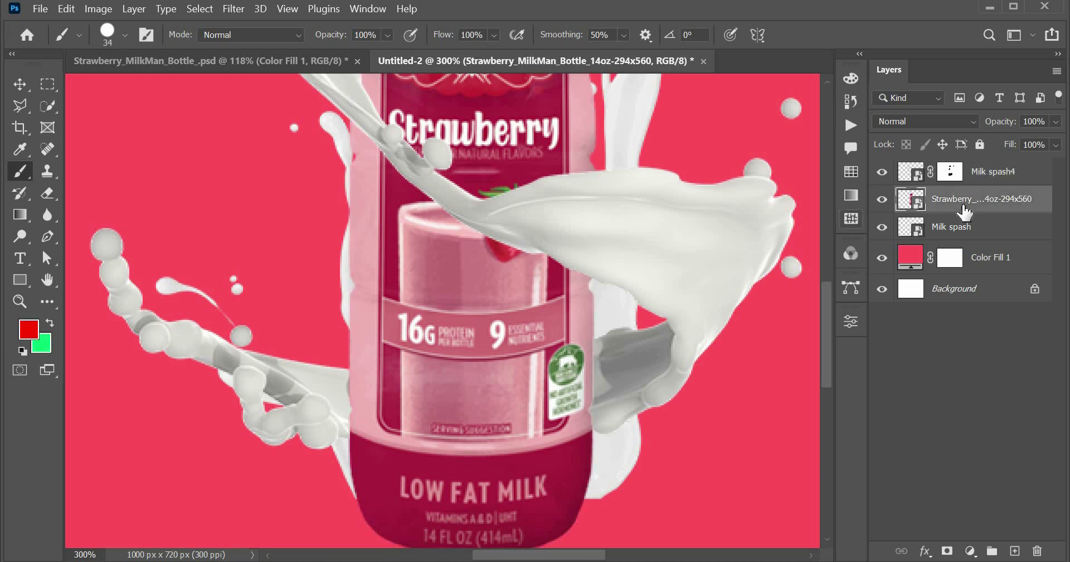
pyautogui.hotkey('ctrl', '0')
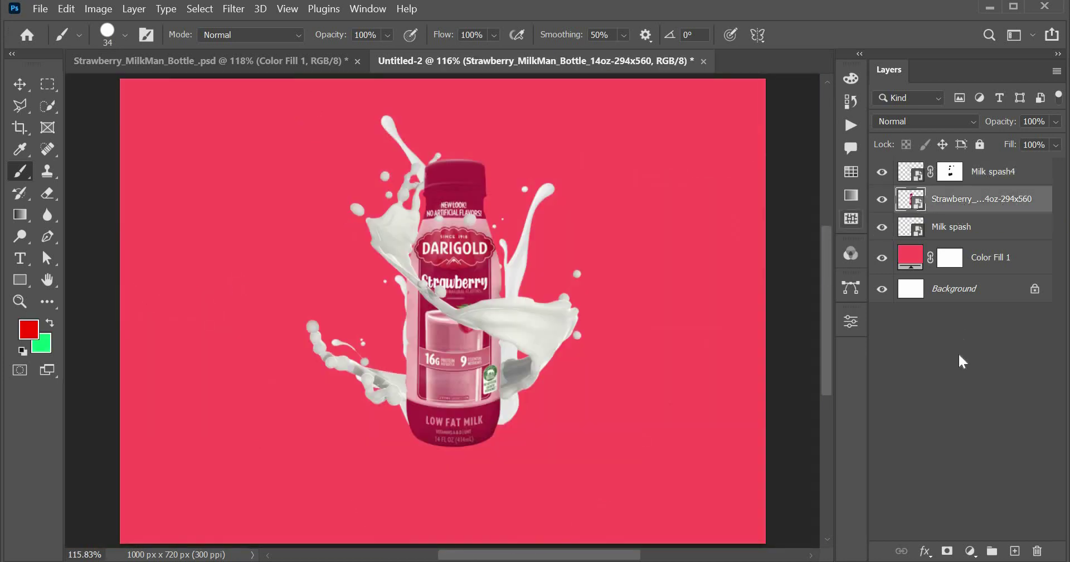
# Add a darkening Curves 1 clipped to the bottle, with its mask inverted to black
pyautogui.click(971, 551)
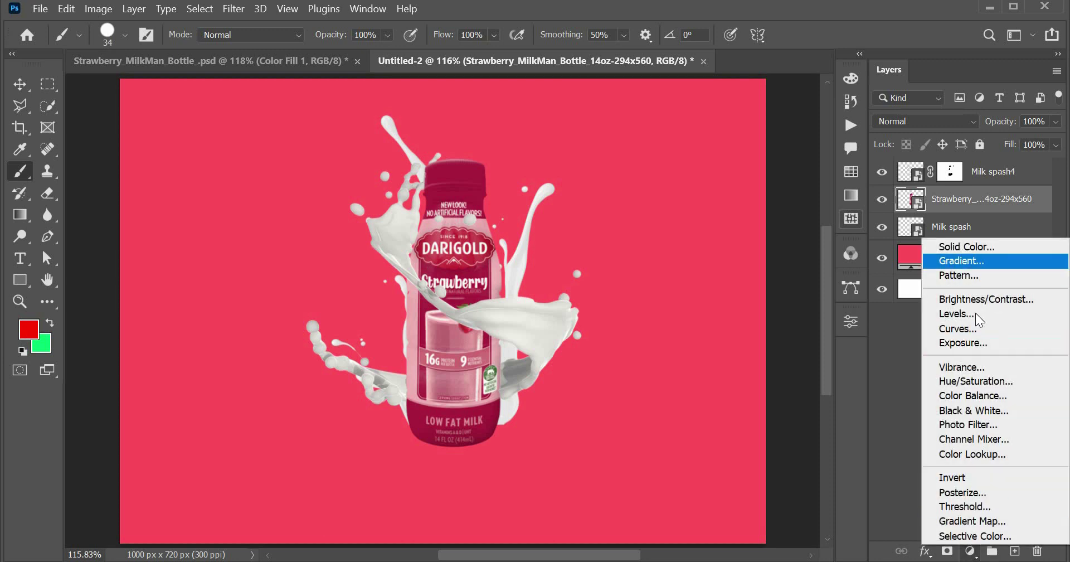
pyautogui.click(970, 328)
pyautogui.moveTo(805, 292); pyautogui.dragTo(807, 316)
pyautogui.click(707, 537)
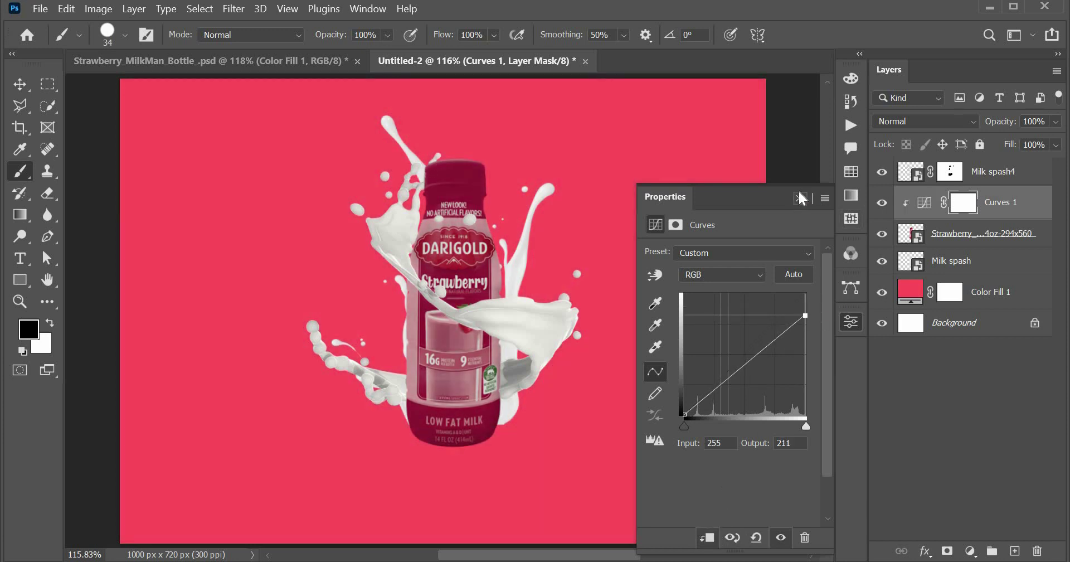
pyautogui.click(800, 198)
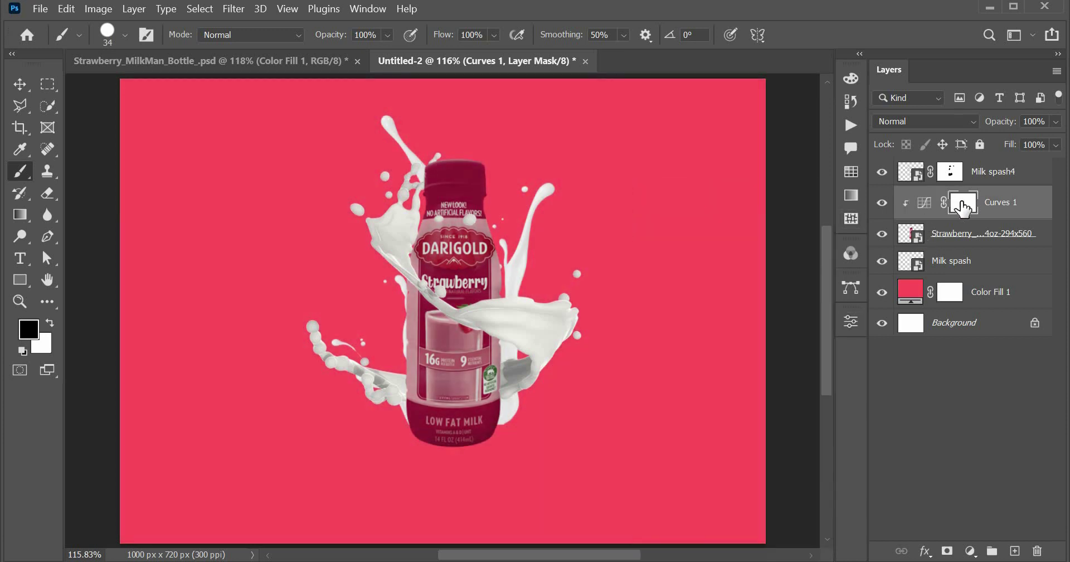
pyautogui.rightClick(963, 208)
pyautogui.press('Escape')
pyautogui.hotkey('ctrl', 'i')
# Set a soft round white brush at 73% opacity and 69% flow
pyautogui.rightClick(421, 215)
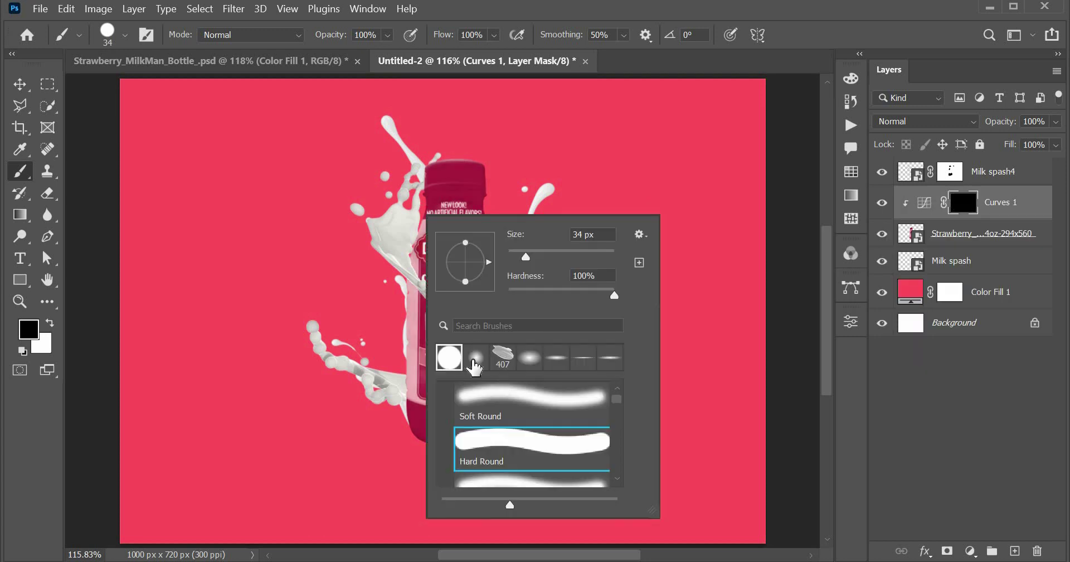
pyautogui.click(530, 394)
pyautogui.click(366, 34)
pyautogui.write('73')
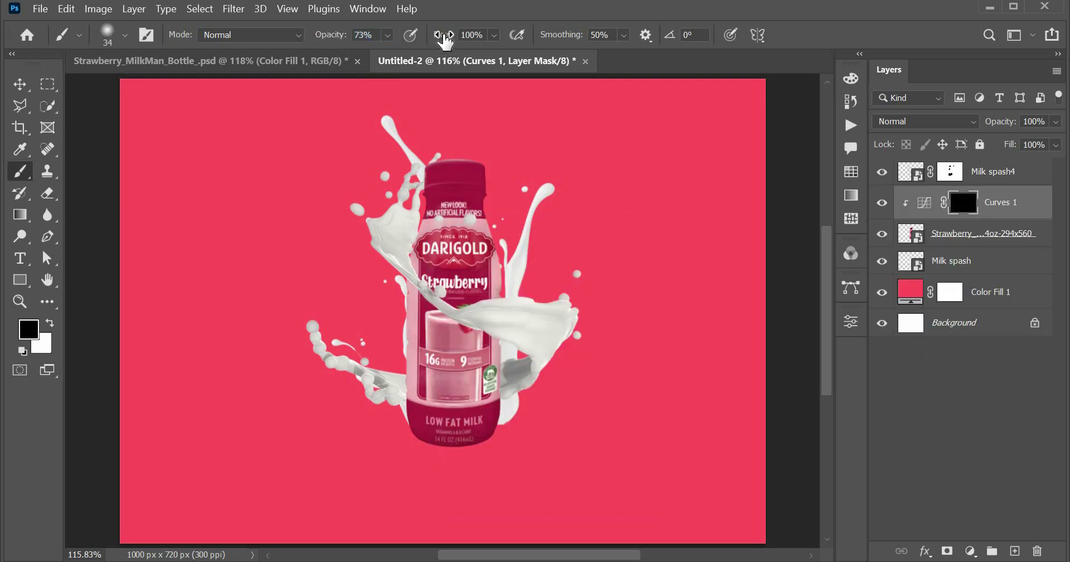
pyautogui.moveTo(443, 34); pyautogui.dragTo(412, 35)
pyautogui.press('x')
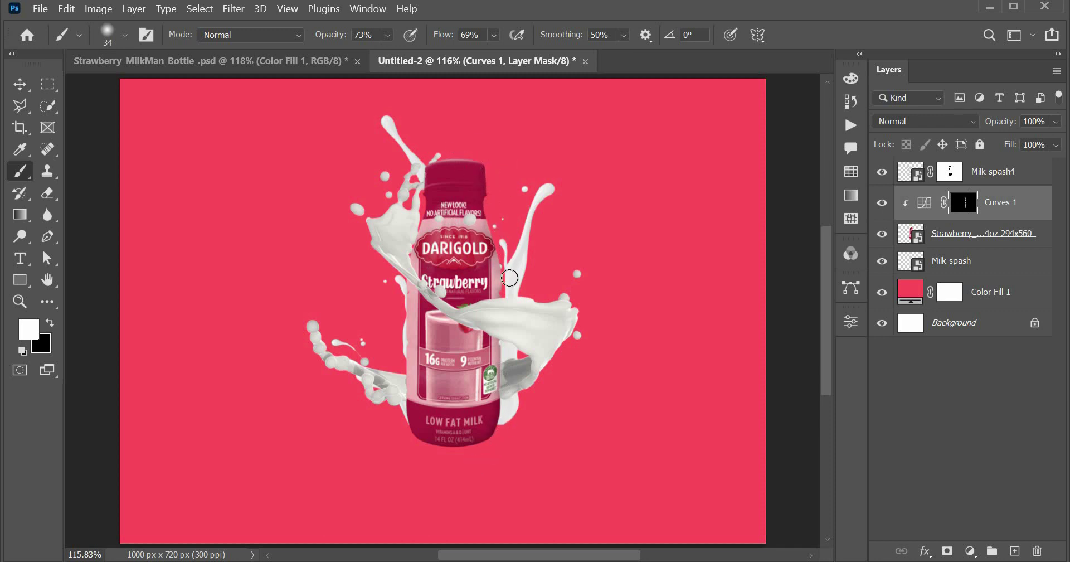
pyautogui.click(972, 551)
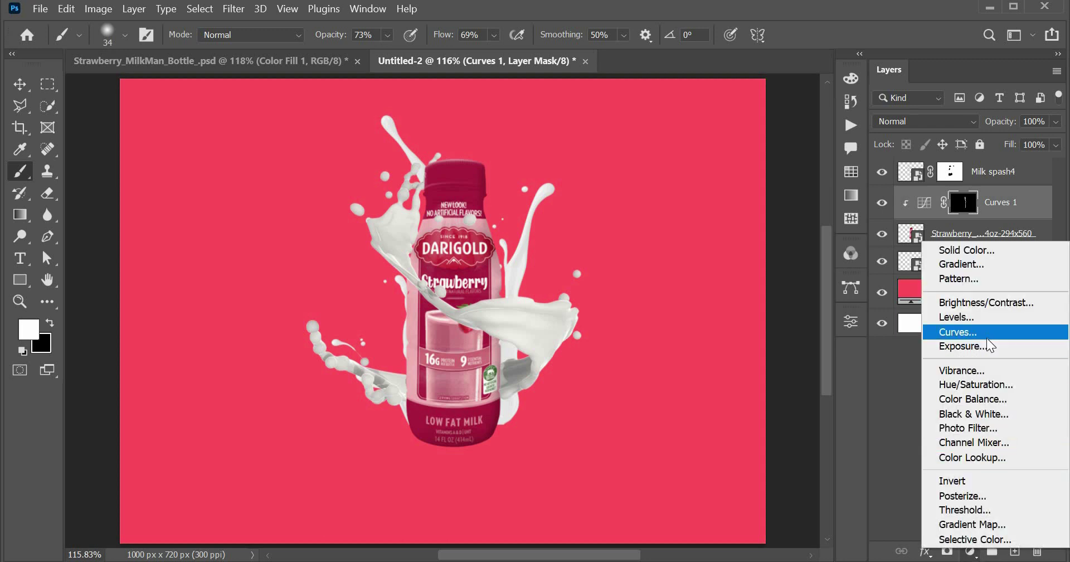
# Add a brightening Curves 2 clipped to the bottle, with its mask inverted to black
pyautogui.click(986, 337)
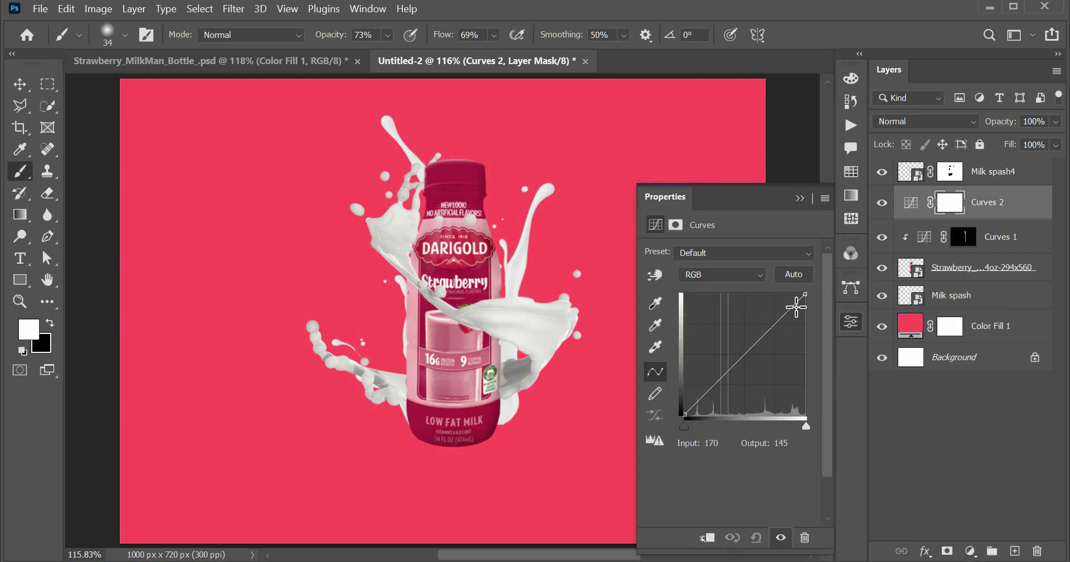
pyautogui.moveTo(757, 342); pyautogui.dragTo(747, 327)
pyautogui.click(711, 534)
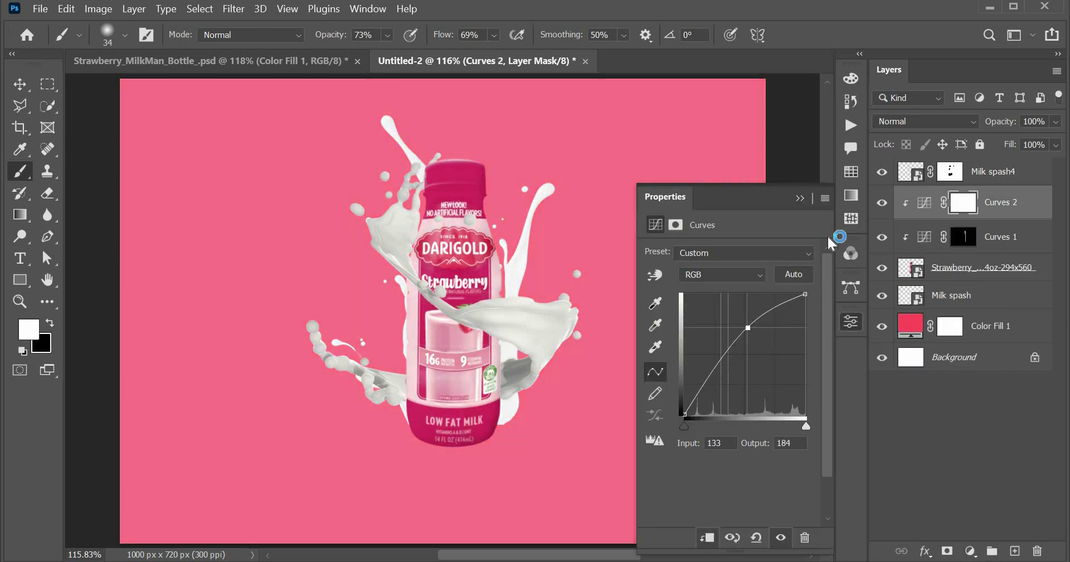
pyautogui.hotkey('ctrl', 'i')
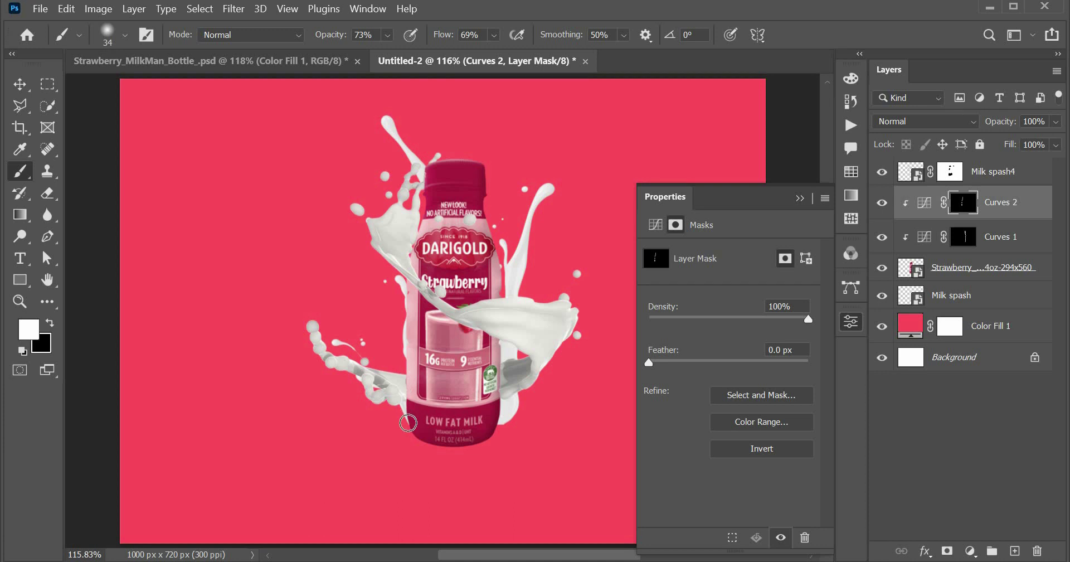
# Create a new Layer 1 directly below the Strawberry bottle layer
pyautogui.click(800, 198)
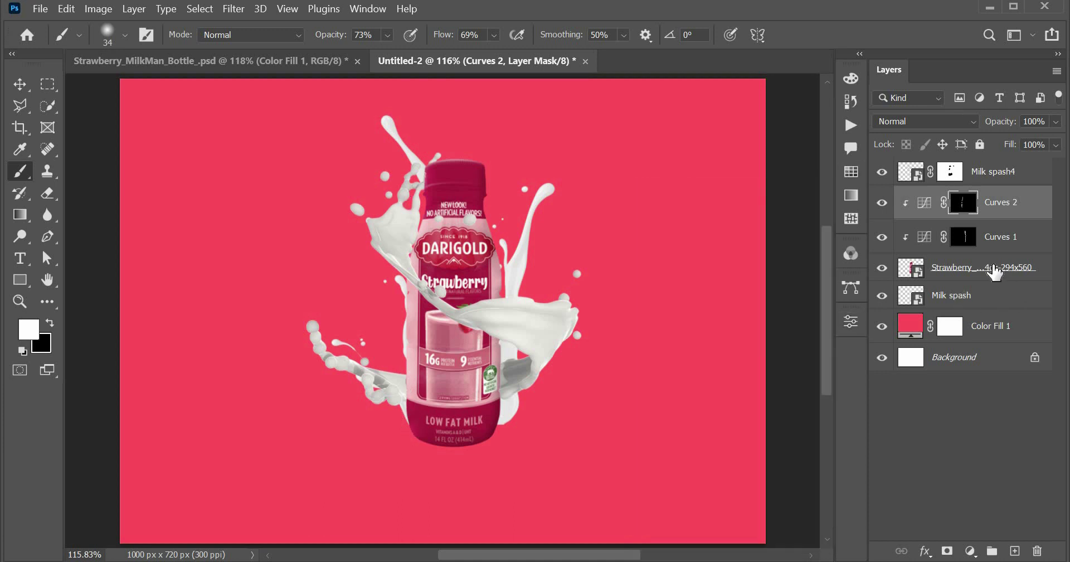
pyautogui.click(994, 271)
pyautogui.click(1014, 551)
pyautogui.moveTo(979, 268); pyautogui.dragTo(983, 316)
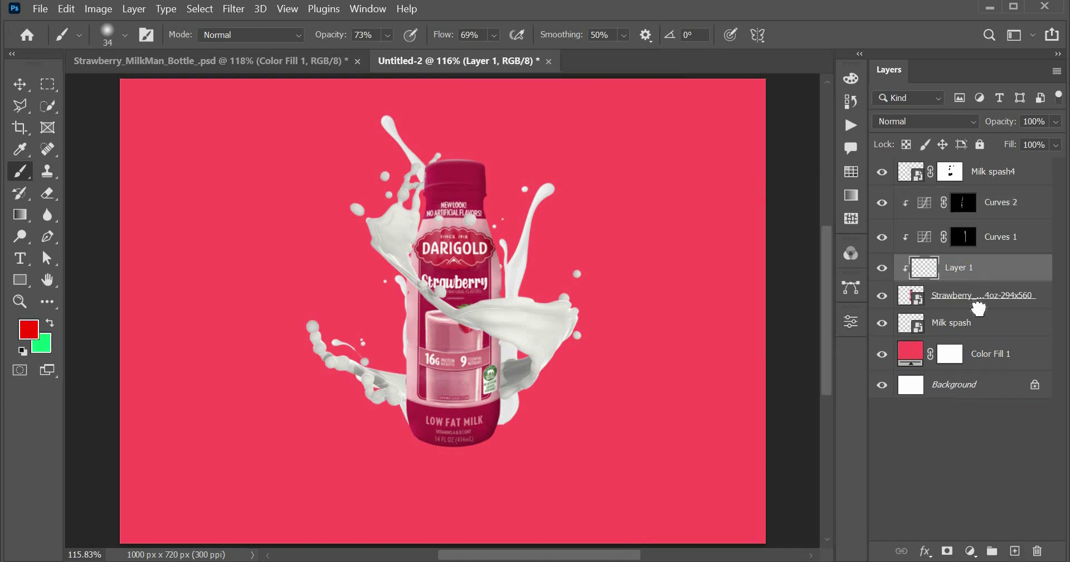
# Paint a soft black shadow under the bottle base with a flattened elliptical brush
pyautogui.rightClick(306, 408)
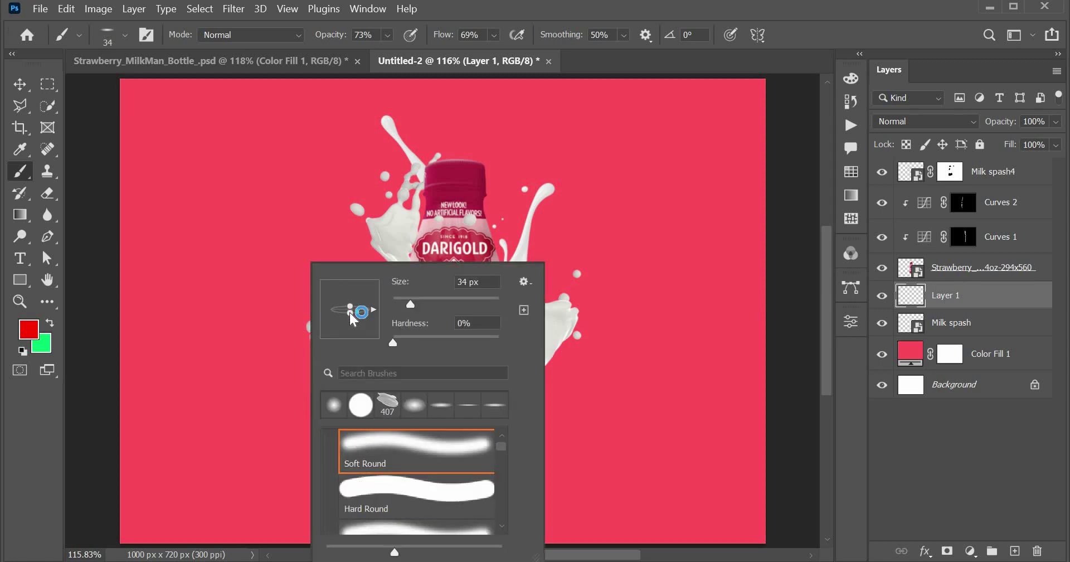
pyautogui.moveTo(349, 313); pyautogui.dragTo(349, 313)
pyautogui.click(586, 384)
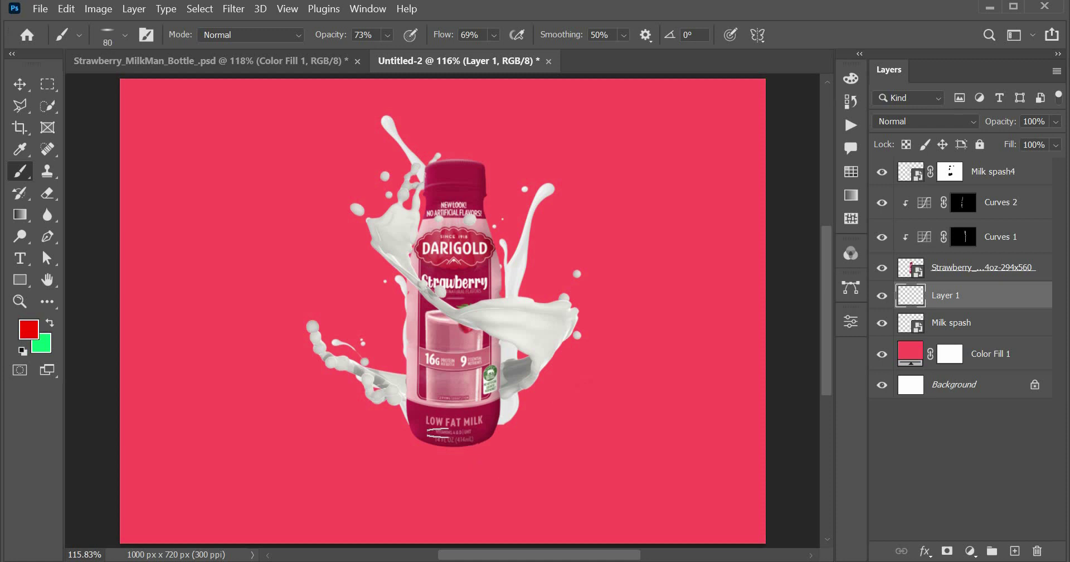
pyautogui.click(21, 352)
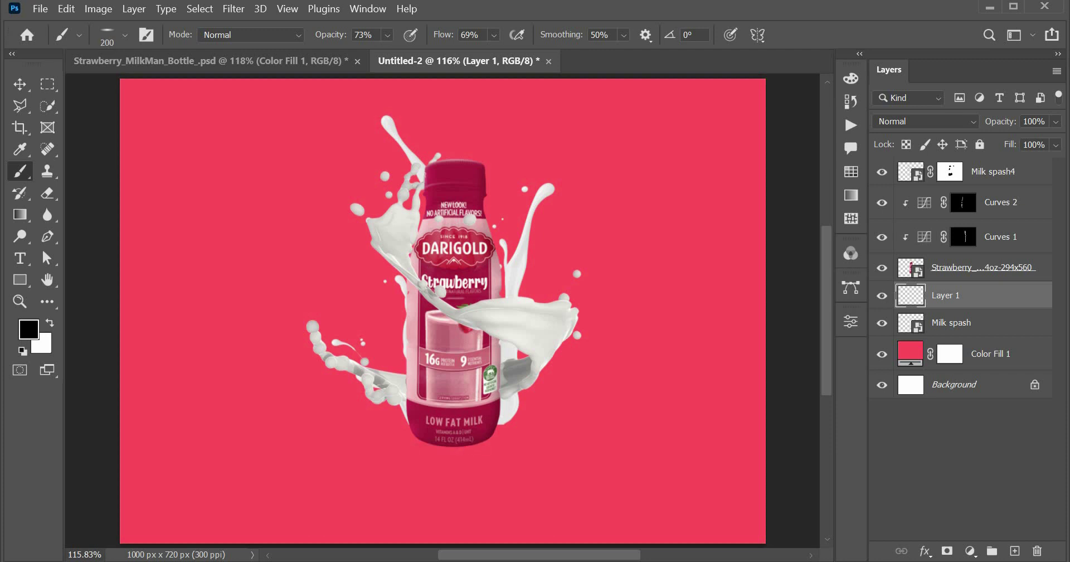
pyautogui.click(457, 441)
pyautogui.rightClick(457, 440)
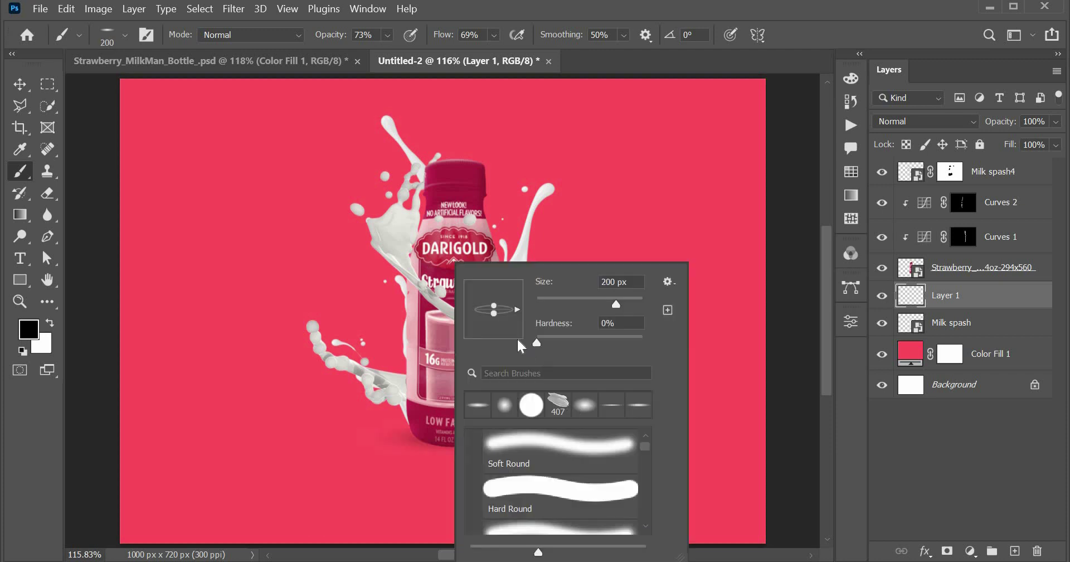
pyautogui.press('Return')
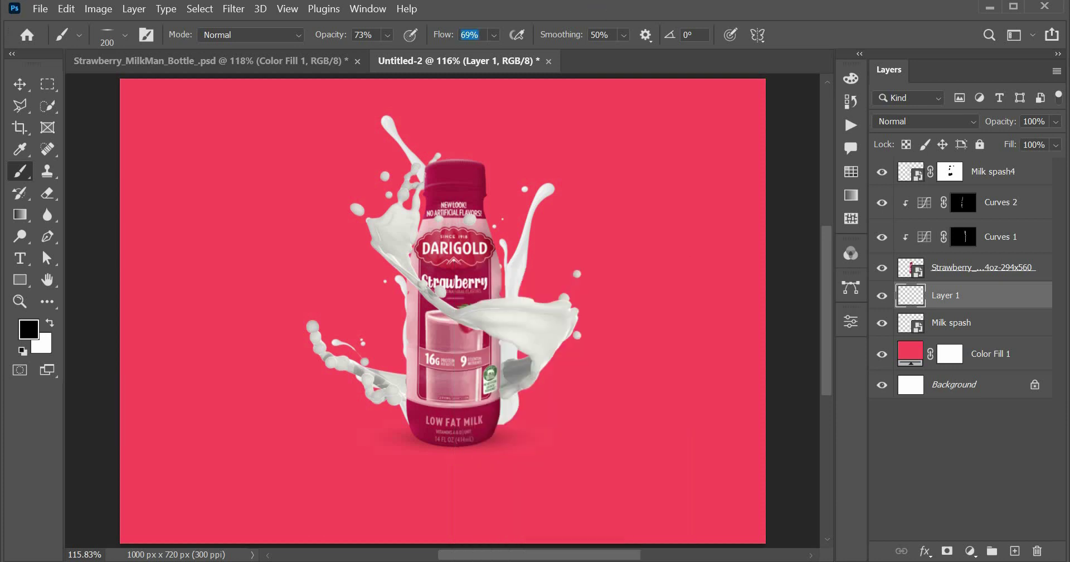
pyautogui.moveTo(396, 443); pyautogui.dragTo(507, 443)
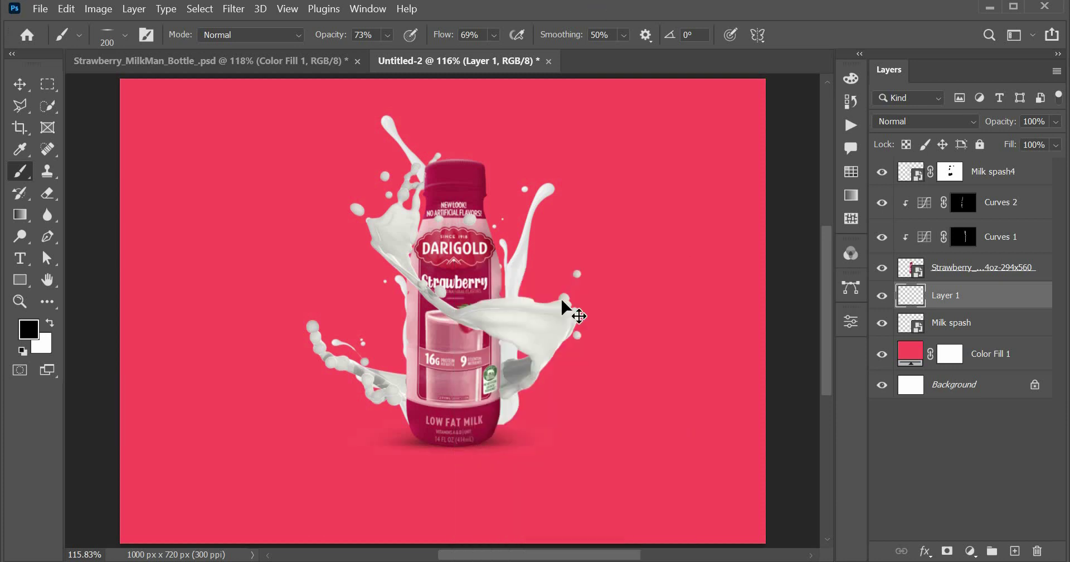
# Compare the image without Curves 1 and 2, then add a new layer above the pink fill
pyautogui.press('v')
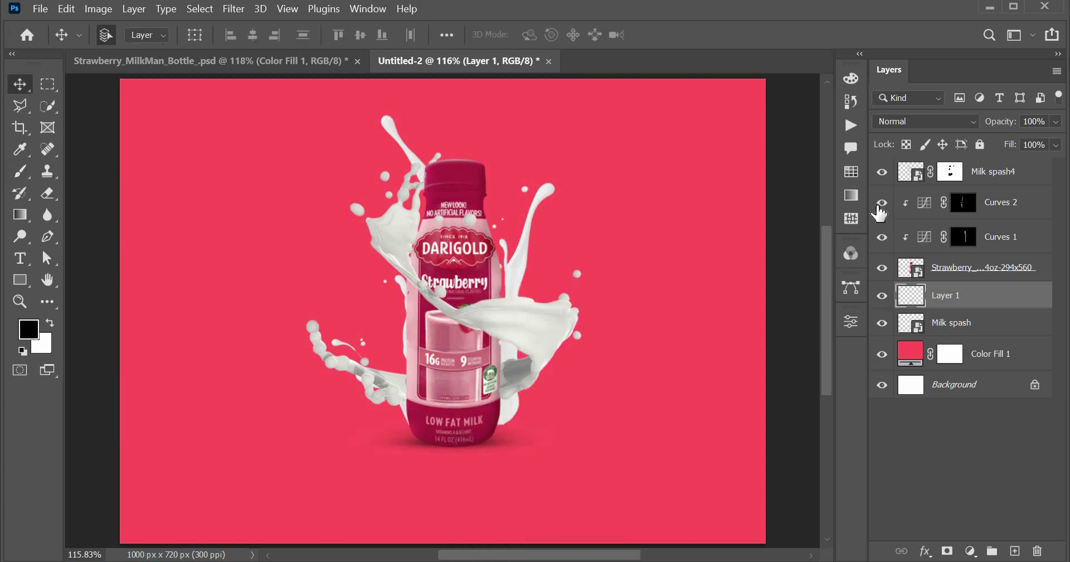
pyautogui.click(881, 203)
pyautogui.click(882, 237)
pyautogui.click(1006, 360)
pyautogui.click(1015, 551)
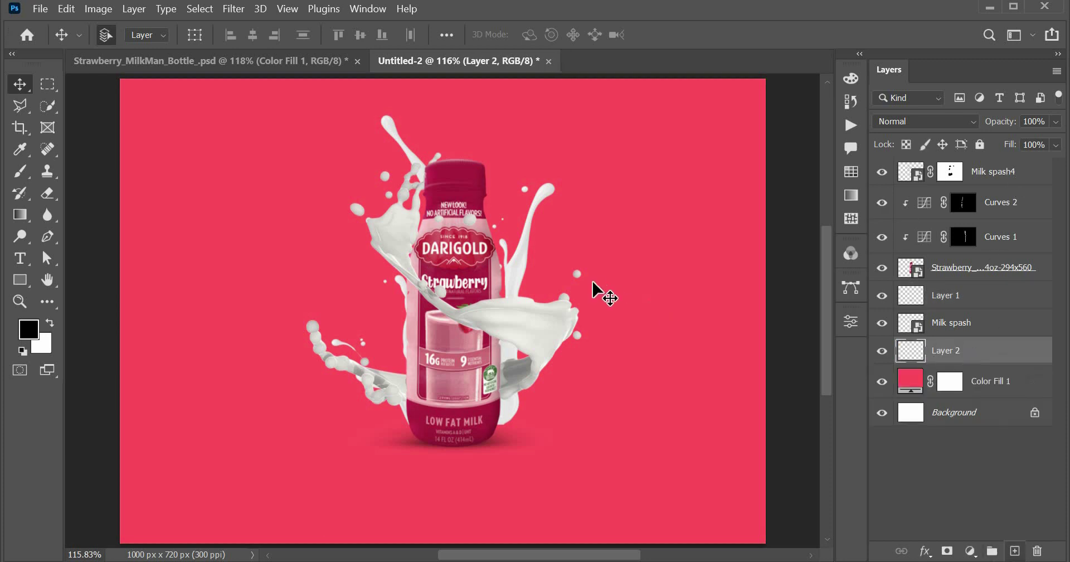
# Set up a 275 px white brush for painting a glow
pyautogui.press('b')
pyautogui.rightClick(595, 267)
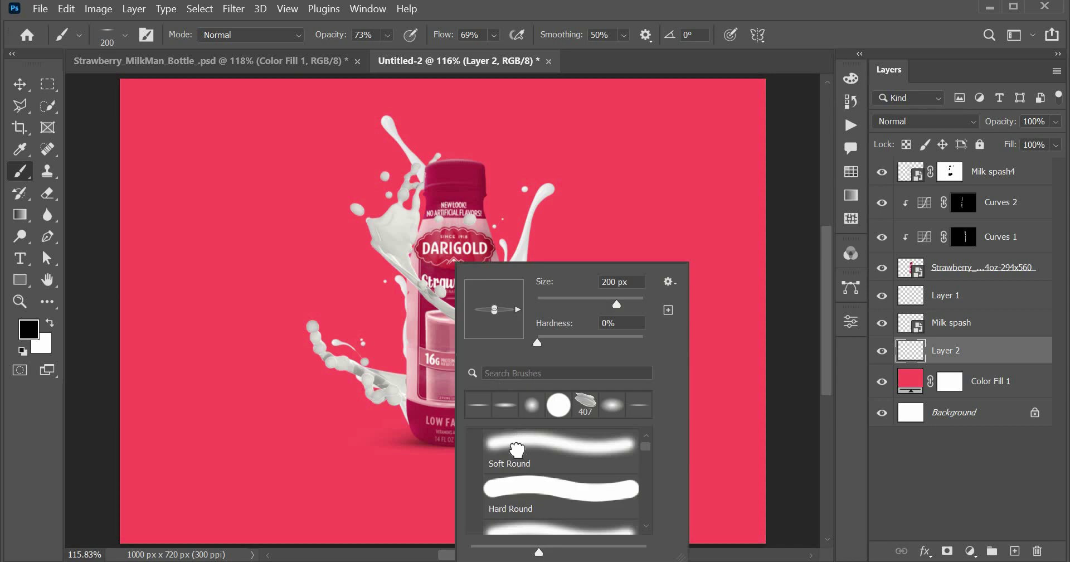
pyautogui.moveTo(622, 301); pyautogui.dragTo(630, 301)
pyautogui.press('Return')
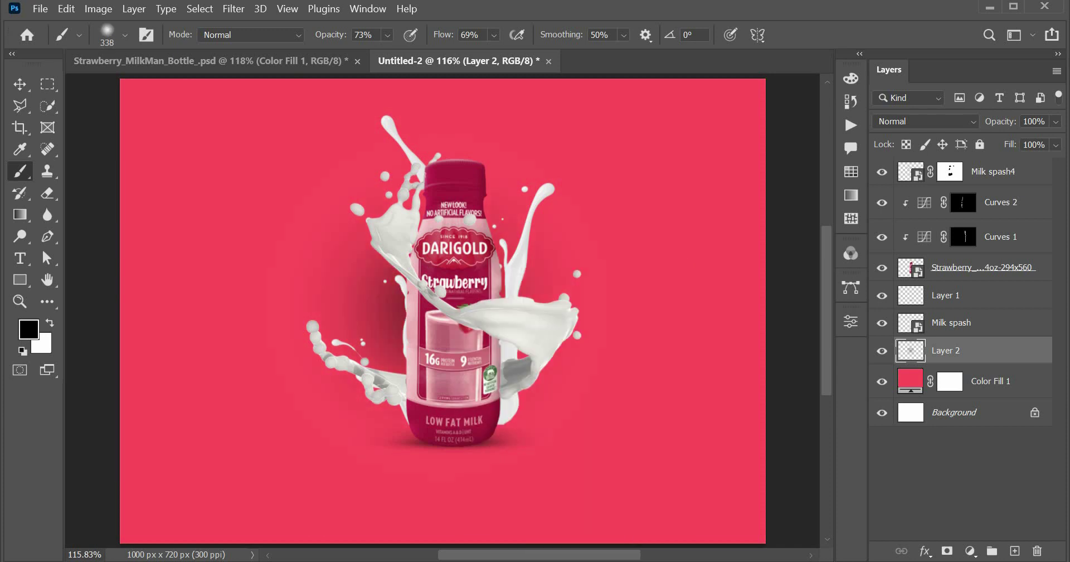
pyautogui.click(50, 322)
# Create Layer 3, select outside the milk splash, and set a tiny black brush at about 42% opacity
pyautogui.hotkey('ctrl', 'shift', 'alt', 'n')
pyautogui.press('v')
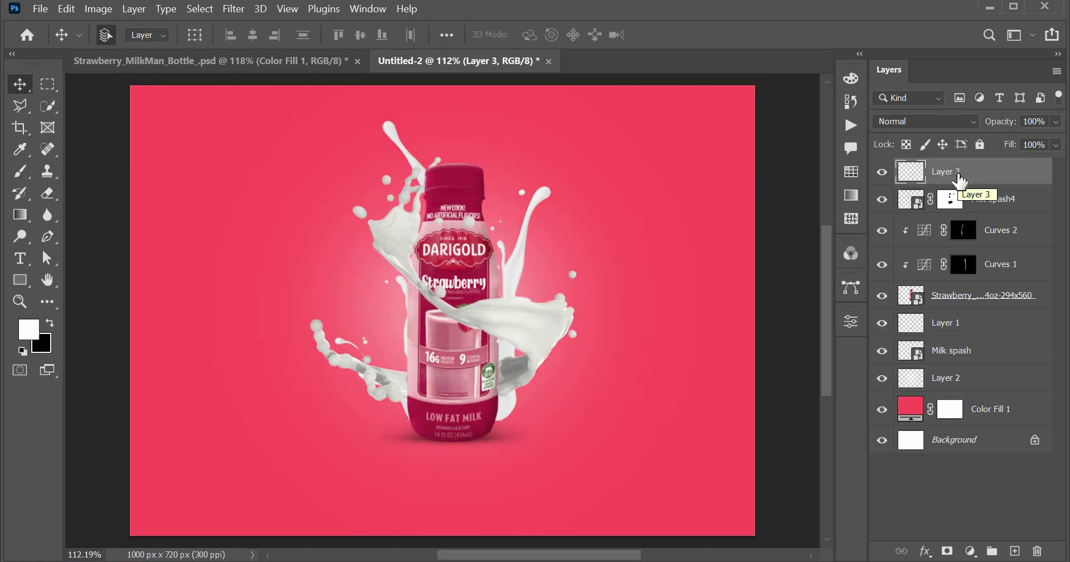
pyautogui.hotkey('ctrl', '+')
pyautogui.hotkey('ctrl', '+')
pyautogui.hotkey('ctrl', '+')
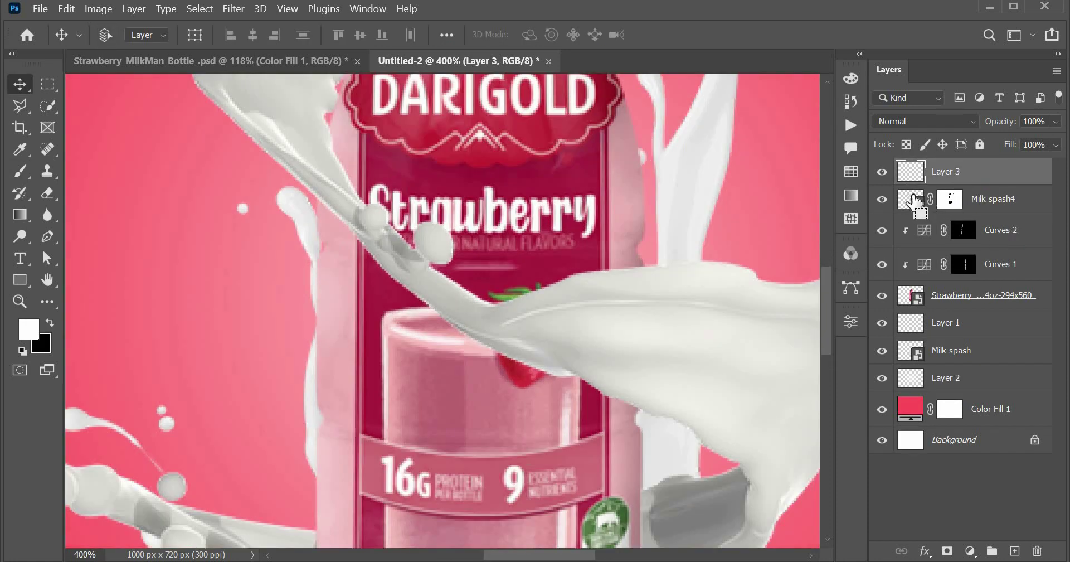
pyautogui.keyDown('ctrl'); pyautogui.click(913, 201); pyautogui.keyUp('ctrl')
pyautogui.press('b')
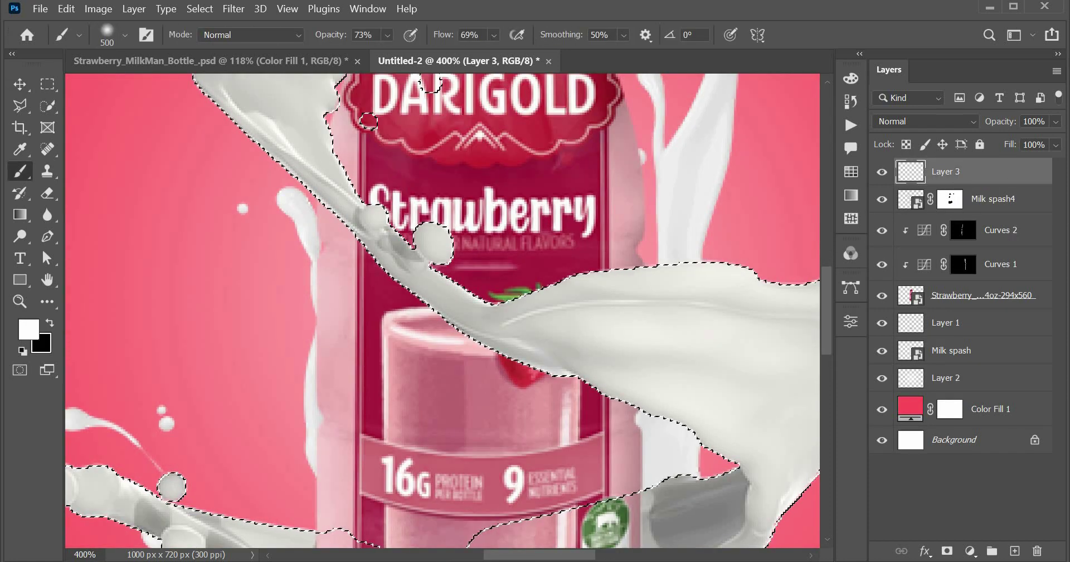
pyautogui.press('[')
pyautogui.press('[')
pyautogui.press('[')
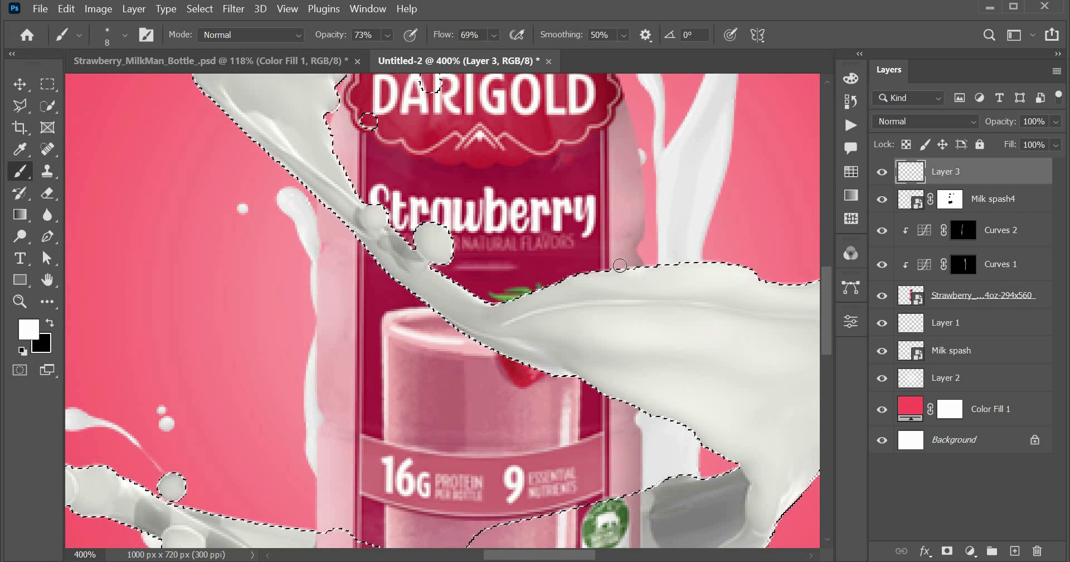
pyautogui.press('x')
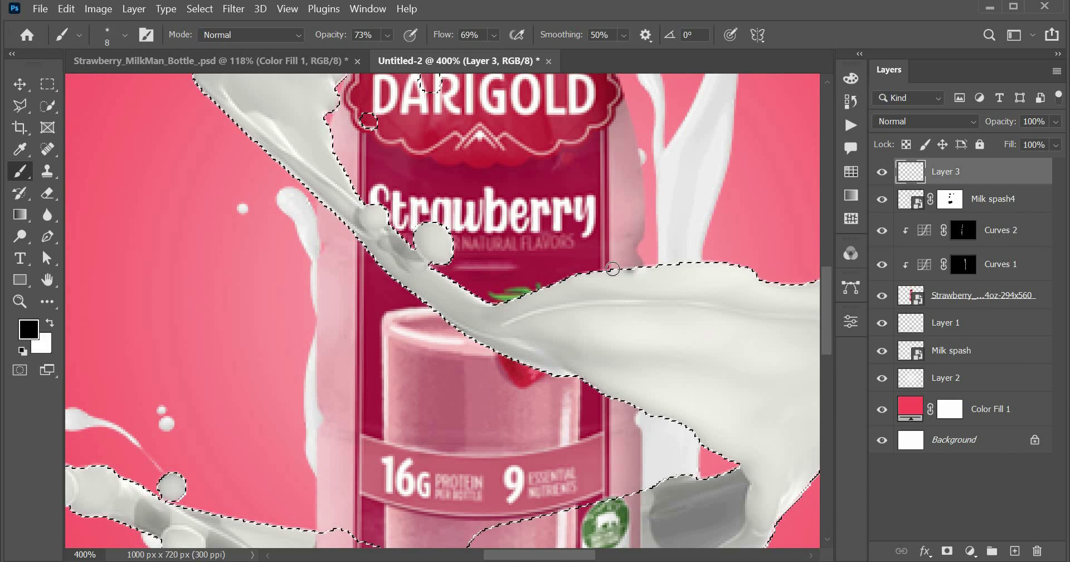
pyautogui.click(200, 9)
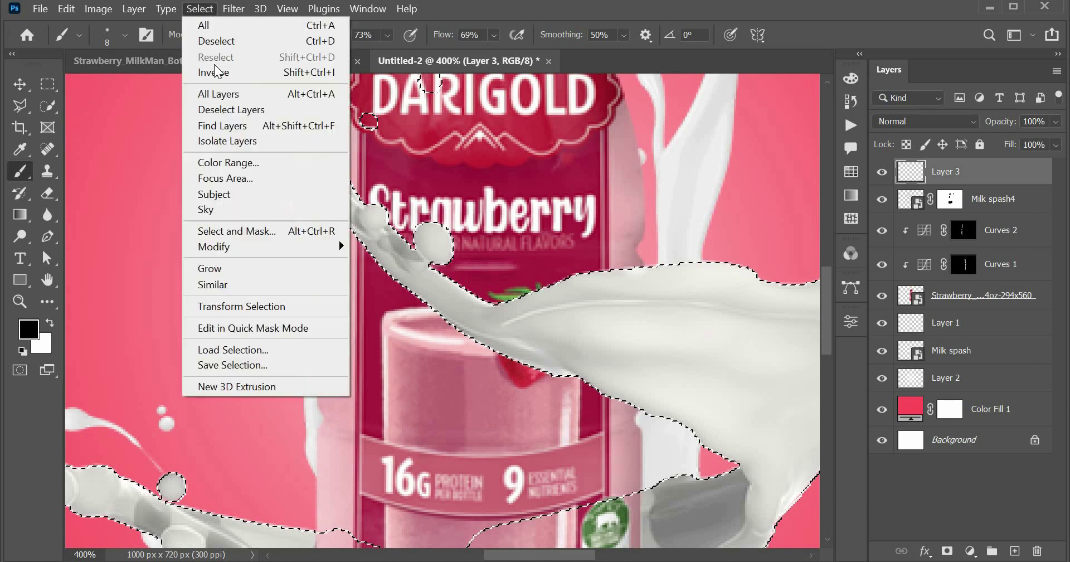
pyautogui.click(218, 73)
pyautogui.moveTo(346, 35); pyautogui.dragTo(319, 41)
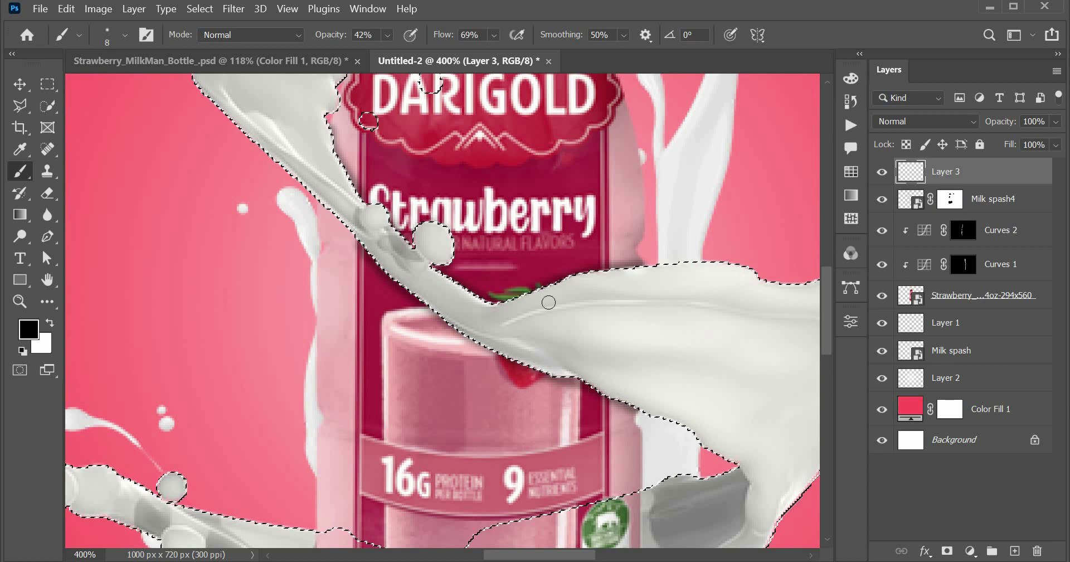
# View the whole image and invert the selection back to only the milk
pyautogui.scroll(-5, 549, 302)
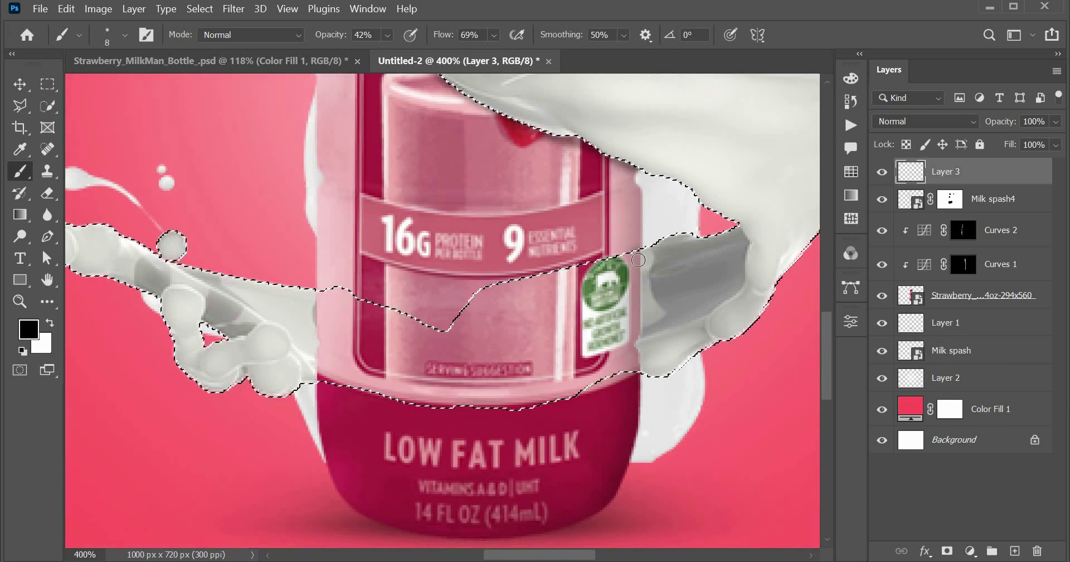
pyautogui.scroll(3, 612, 245)
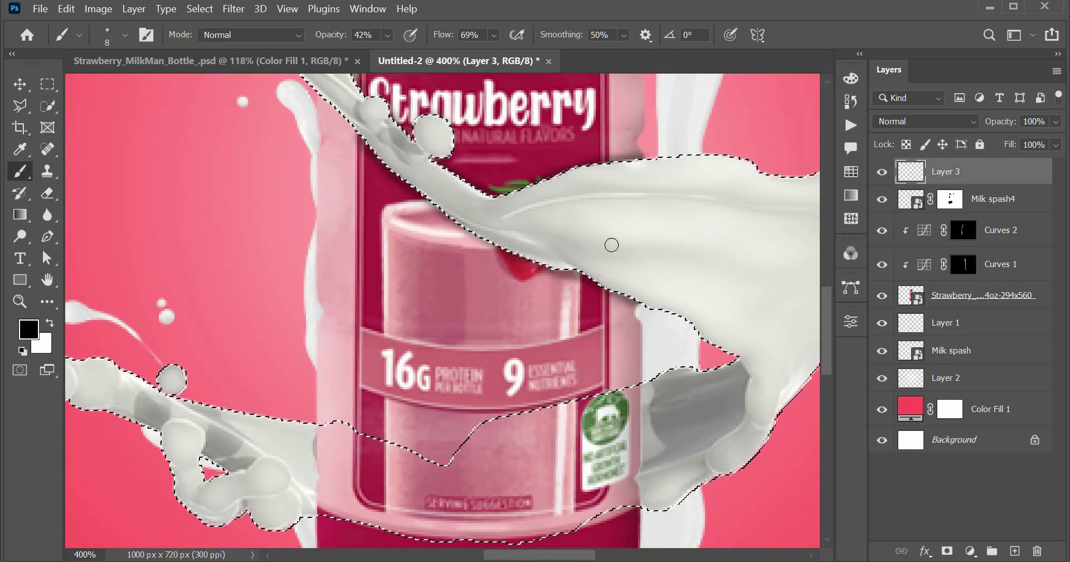
pyautogui.scroll(2, 612, 244)
pyautogui.scroll(4, 612, 245)
pyautogui.scroll(2, 611, 245)
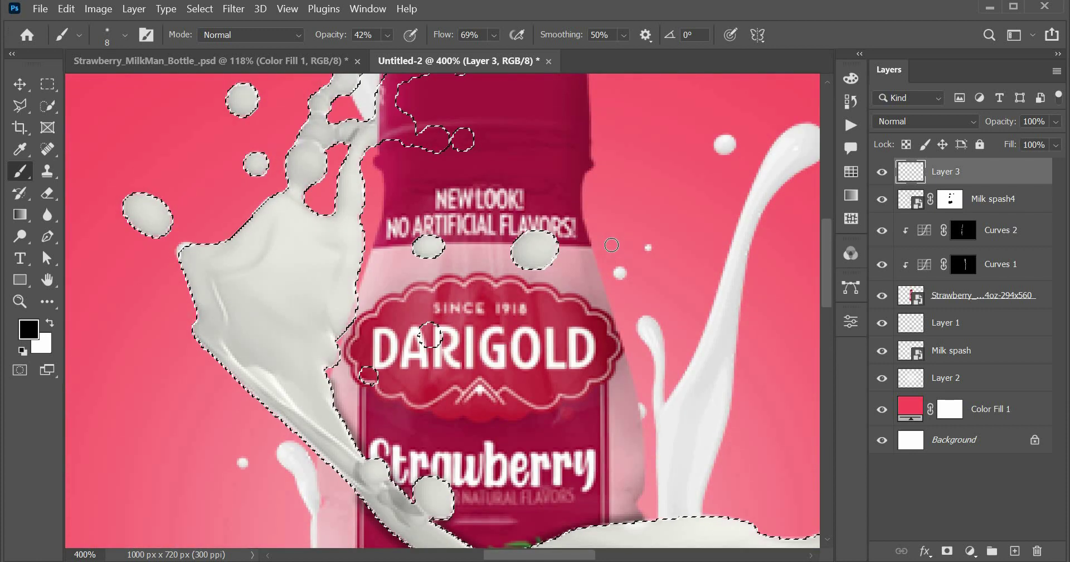
pyautogui.hotkey('ctrl', '0')
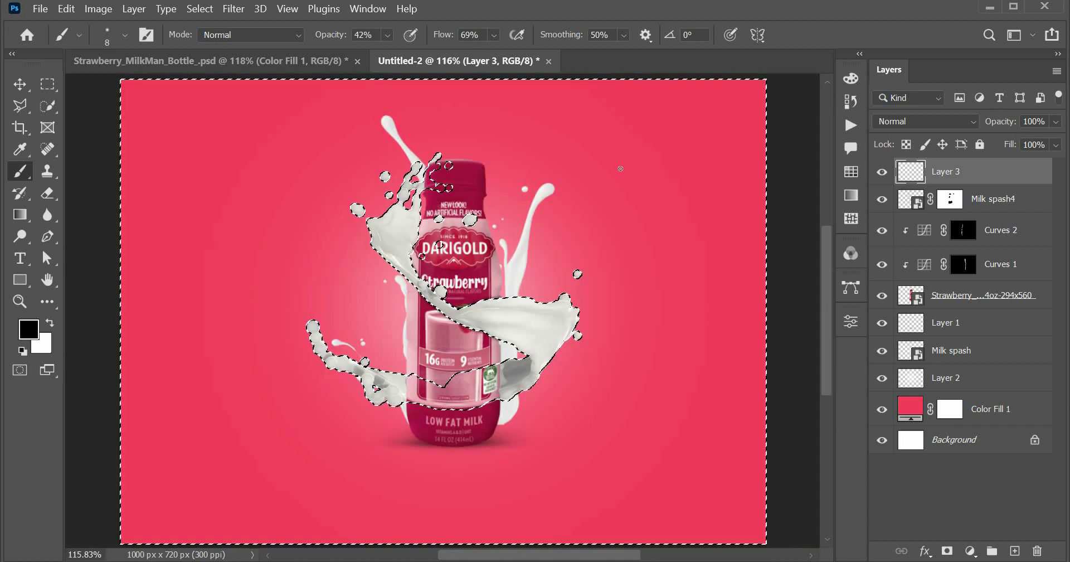
pyautogui.click(241, 9)
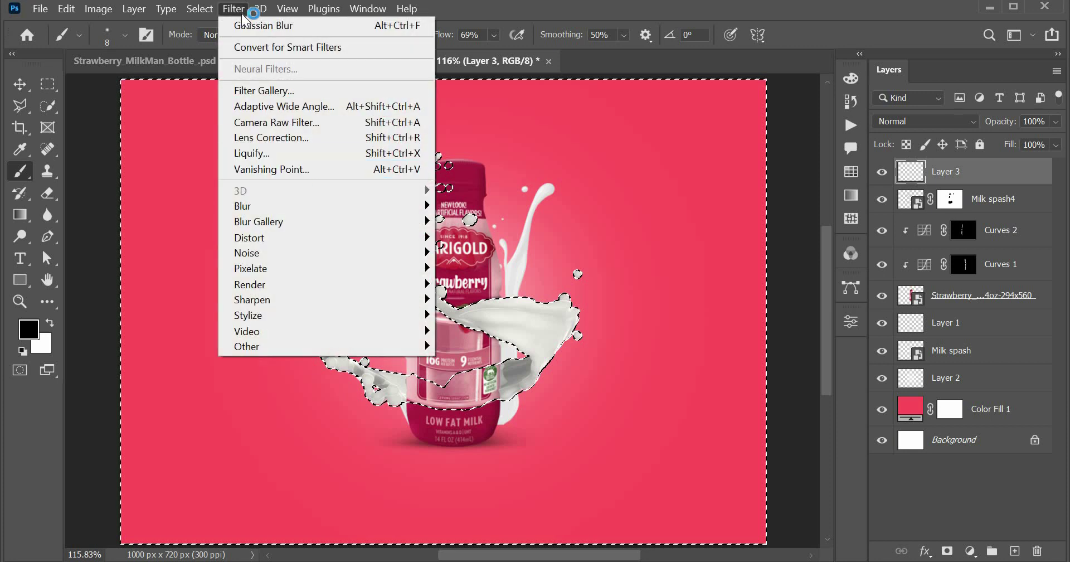
pyautogui.click(200, 8)
pyautogui.click(239, 71)
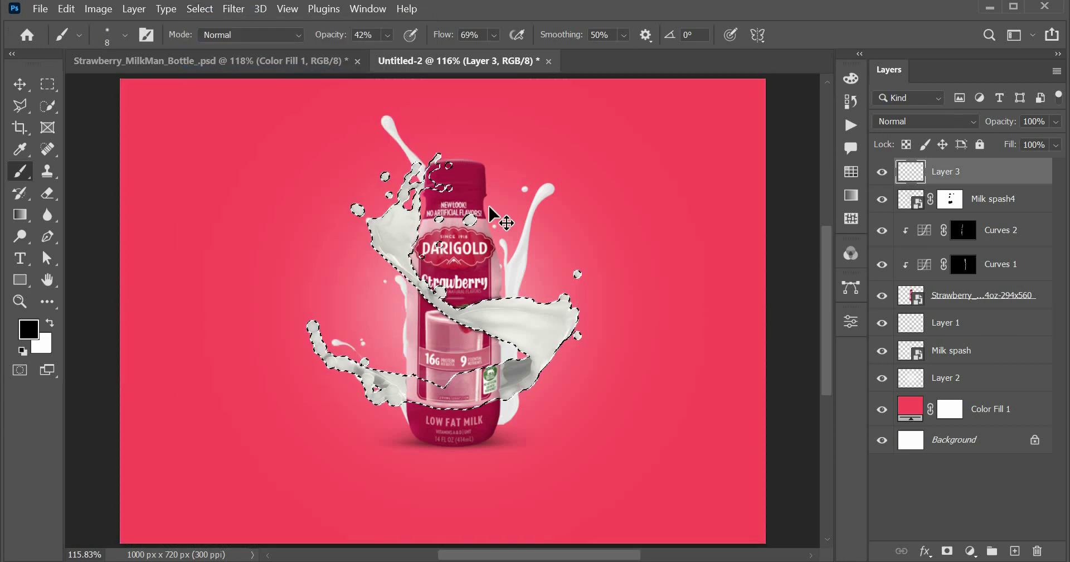
# Try soft dark shading on the milk beside the bottle, undo it, and load the bottle outline
pyautogui.hotkey('ctrl', '+')
pyautogui.hotkey('ctrl', '+')
pyautogui.hotkey('ctrl', '+')
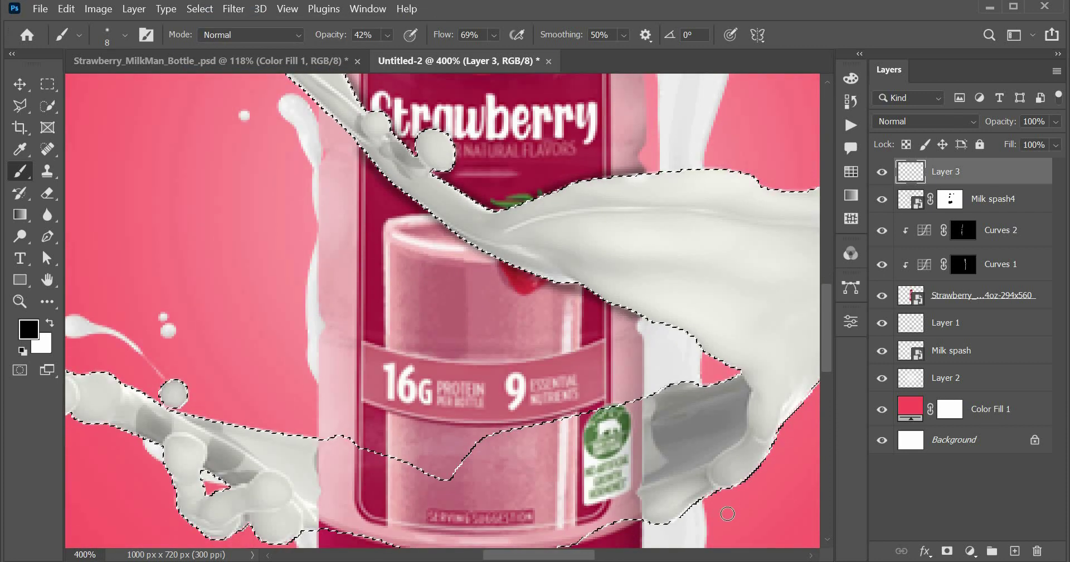
pyautogui.moveTo(647, 402); pyautogui.dragTo(647, 529)
pyautogui.hotkey('ctrl', 'z')
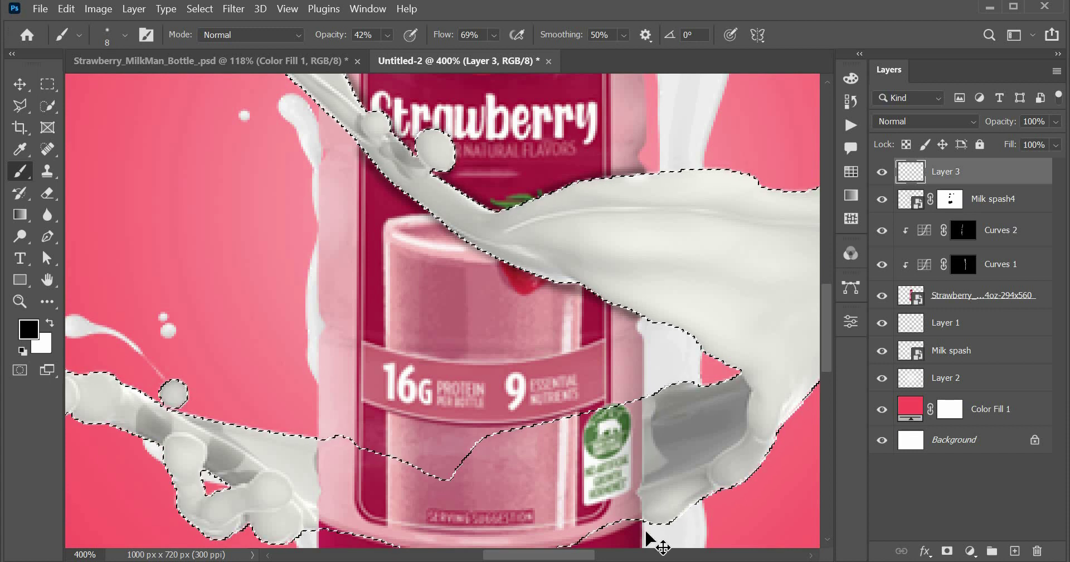
pyautogui.keyDown('ctrl'); pyautogui.click(911, 296); pyautogui.keyUp('ctrl')
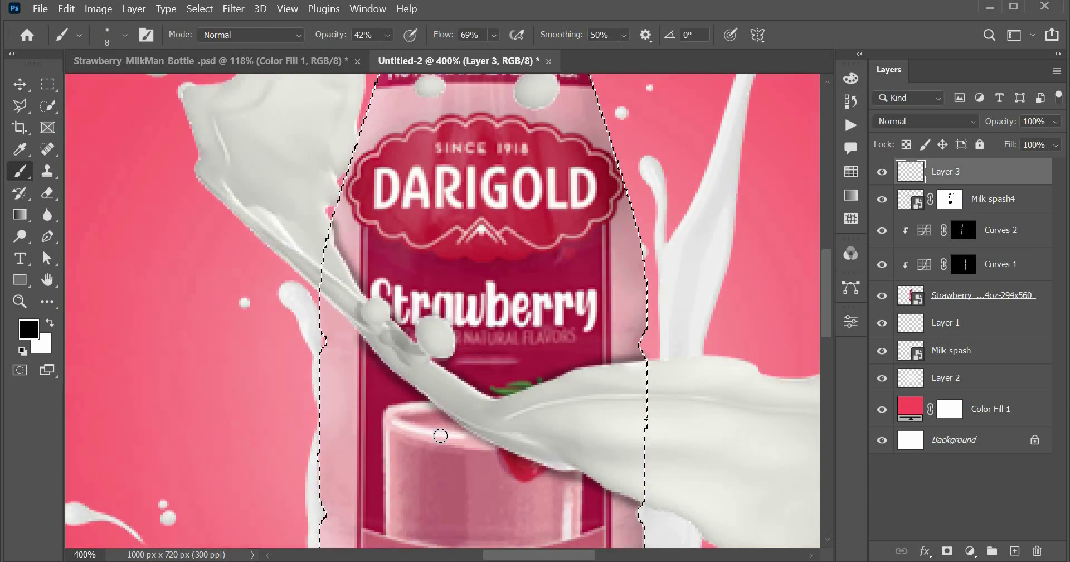
# Invert the bottle-shaped selection so the area around the bottle is selected
pyautogui.scroll(3, 639, 421)
pyautogui.click(199, 9)
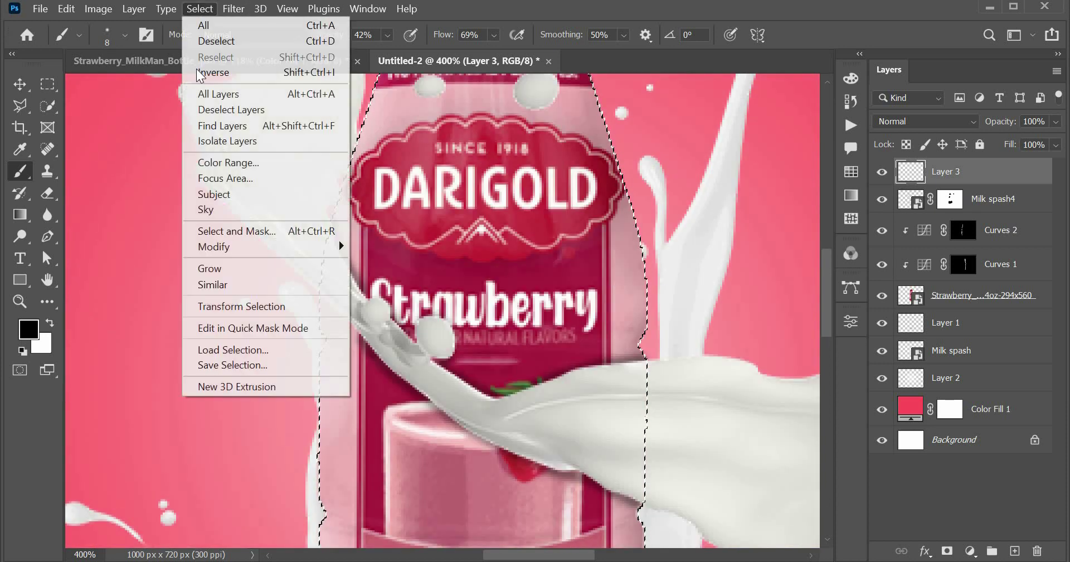
pyautogui.click(212, 73)
# Pan around the bottle, then fit the whole ad on screen
pyautogui.scroll(-4, 413, 247)
pyautogui.scroll(-1, 413, 247)
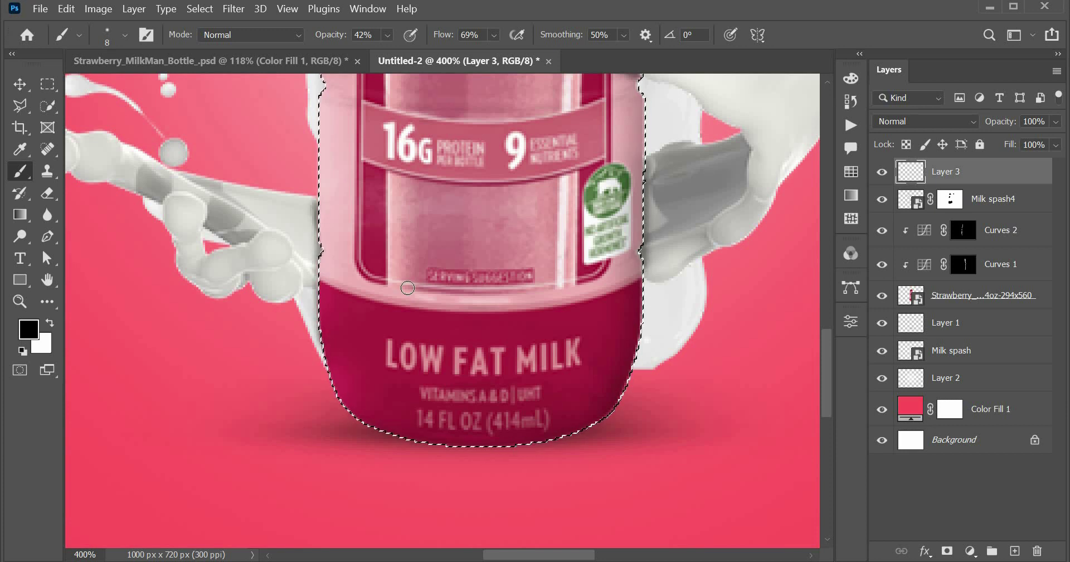
pyautogui.scroll(3, 408, 288)
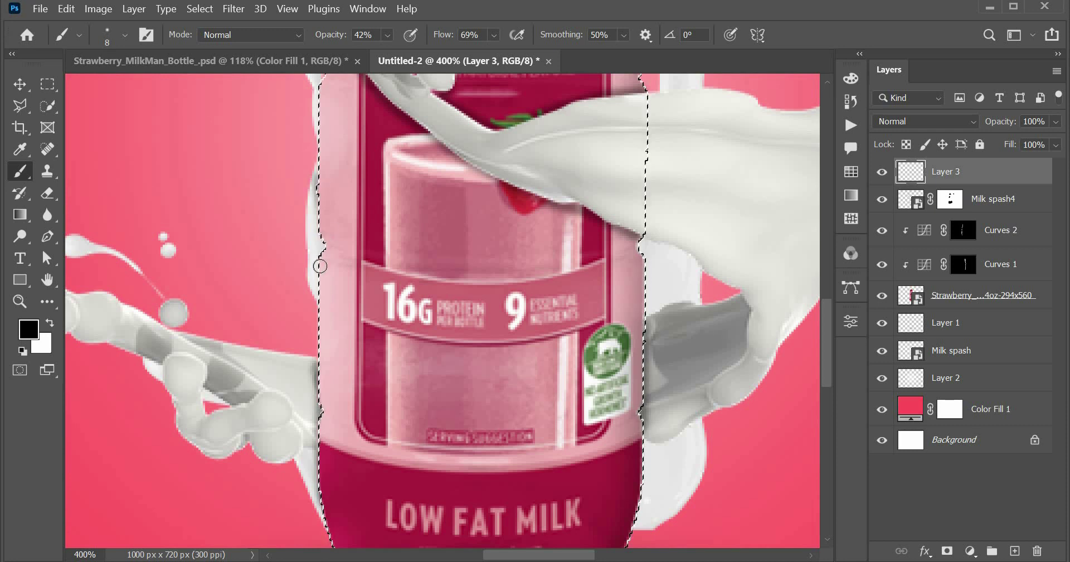
pyautogui.scroll(4, 691, 368)
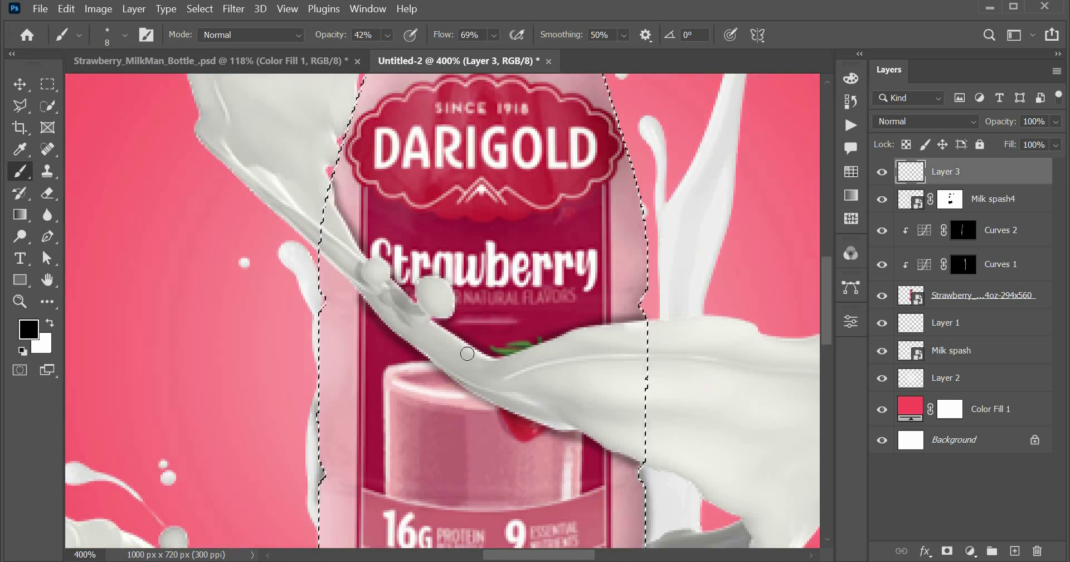
pyautogui.scroll(1, 467, 353)
pyautogui.scroll(3, 390, 323)
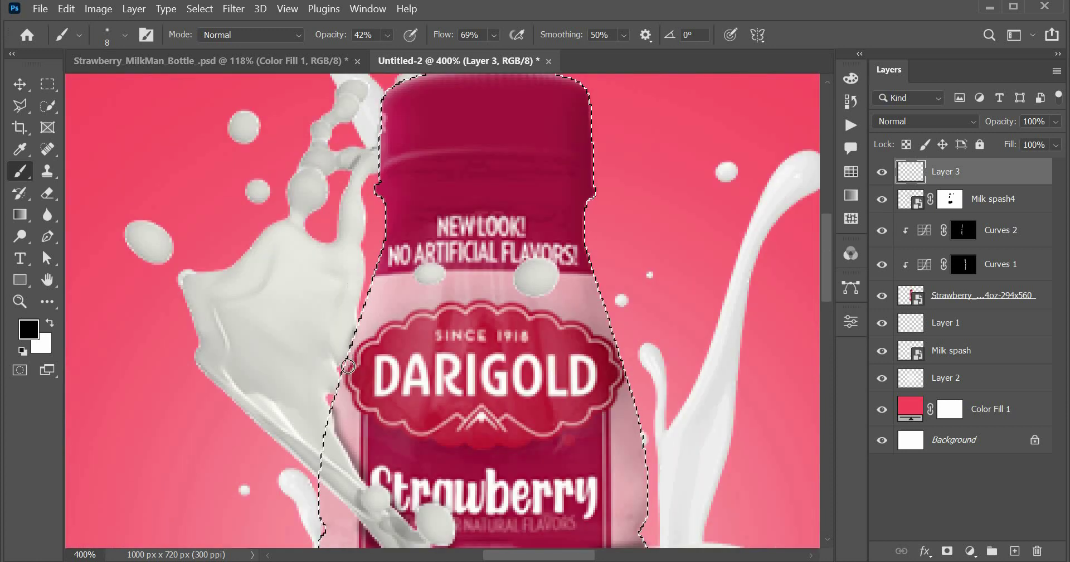
pyautogui.scroll(1, 412, 152)
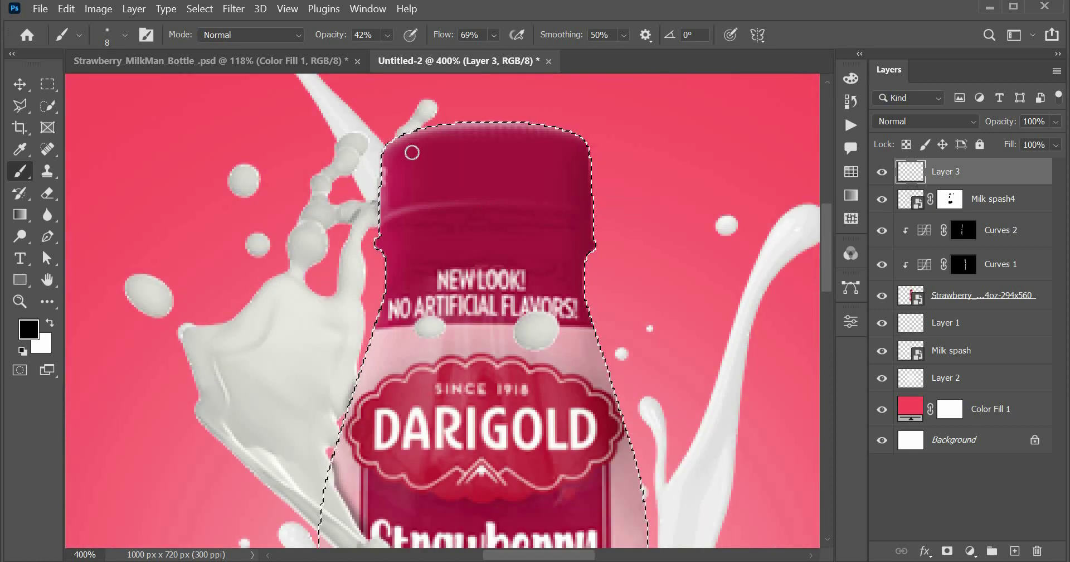
pyautogui.scroll(-1, 321, 333)
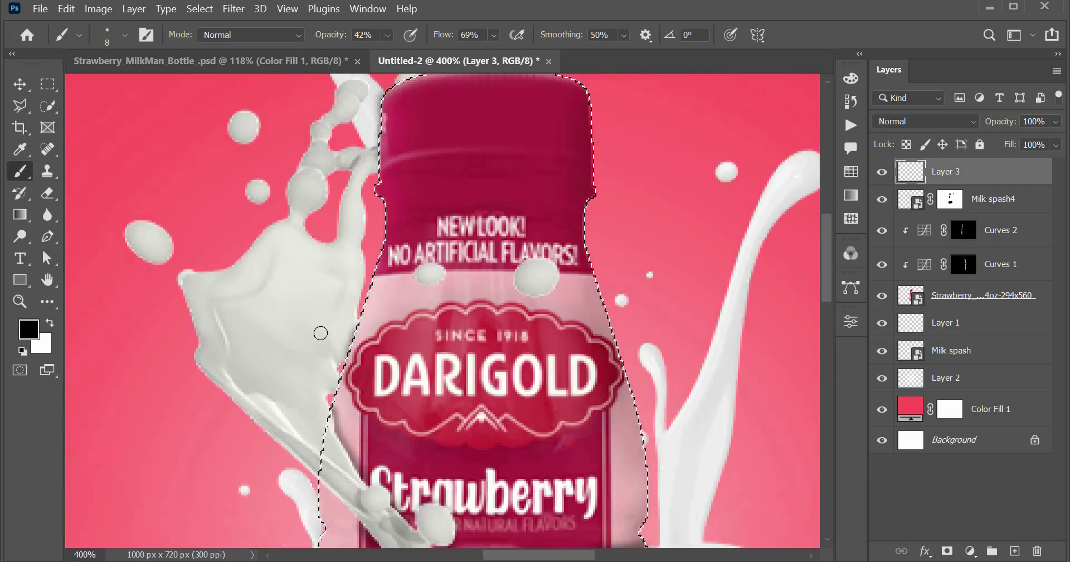
pyautogui.scroll(-1, 320, 333)
pyautogui.hotkey('ctrl', '0')
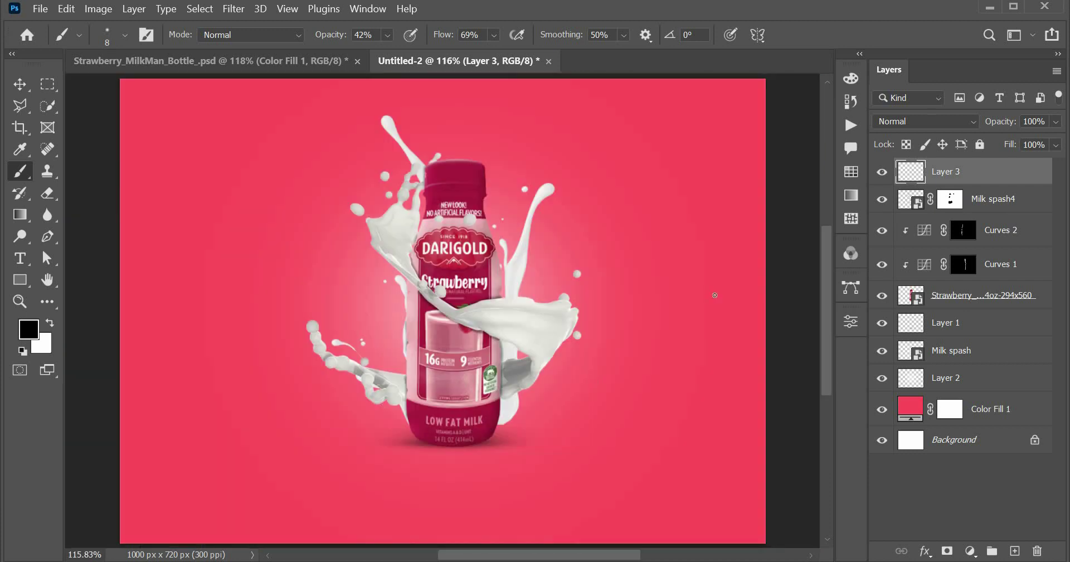
# Place the strawberry PNG and scale it into a cluster at the bottle's base
pyautogui.moveTo(1010, 155); pyautogui.dragTo(989, 125)
pyautogui.moveTo(659, 335)
pyautogui.mouseDown()
pyautogui.moveTo(681, 541)
pyautogui.moveTo(514, 411)
pyautogui.moveTo(537, 418)
pyautogui.moveTo(471, 435)
pyautogui.moveTo(578, 516)
pyautogui.moveTo(559, 490)
pyautogui.moveTo(574, 507)
pyautogui.moveTo(521, 477)
pyautogui.moveTo(482, 430)
pyautogui.moveTo(539, 458)
pyautogui.mouseUp()
pyautogui.moveTo(499, 427); pyautogui.dragTo(504, 415)
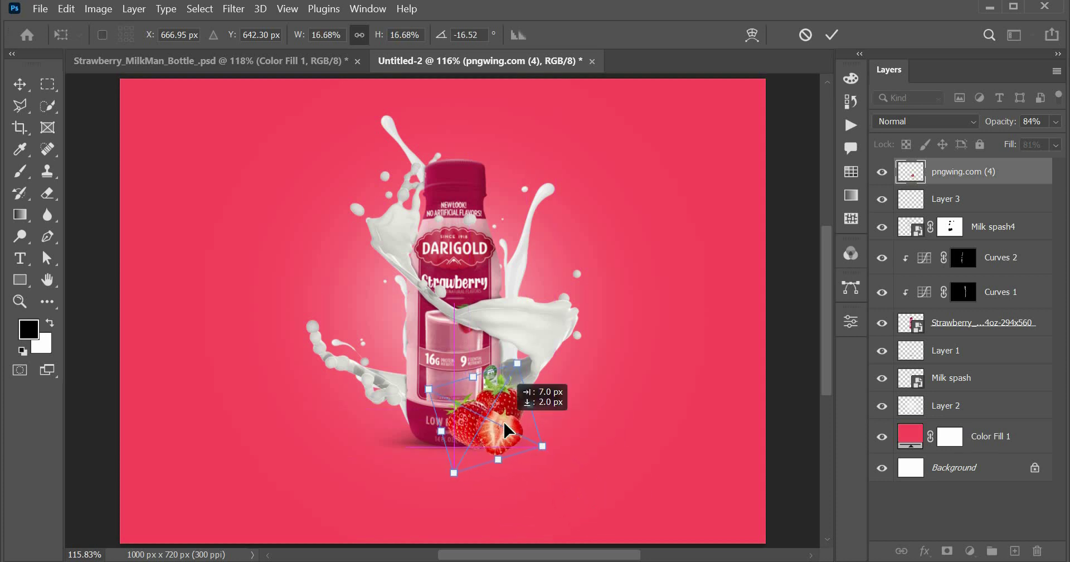
pyautogui.press('Return')
pyautogui.press('b')
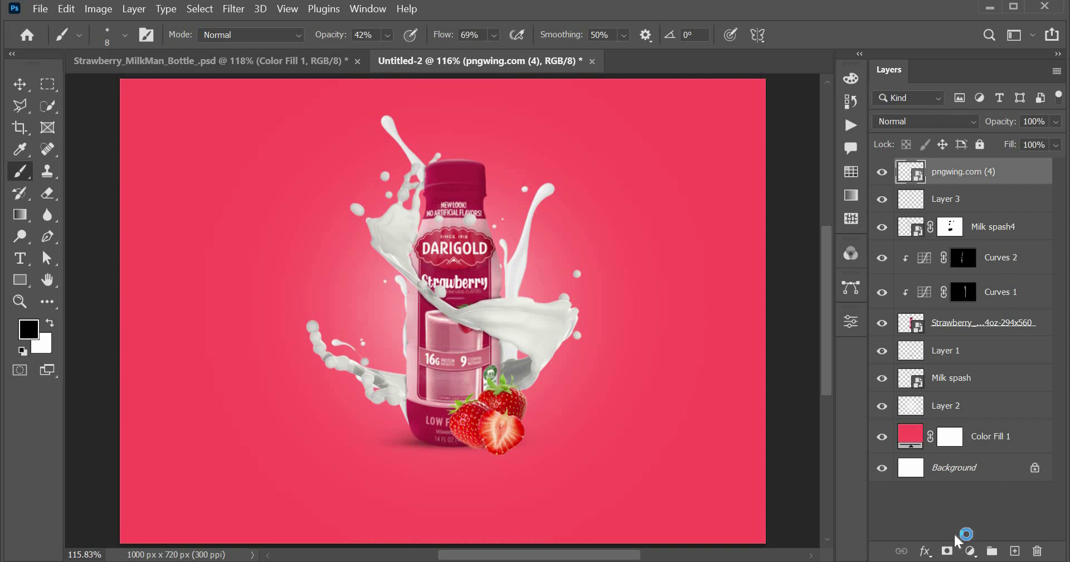
# Add a Curves adjustment clipped to the strawberries
pyautogui.click(970, 551)
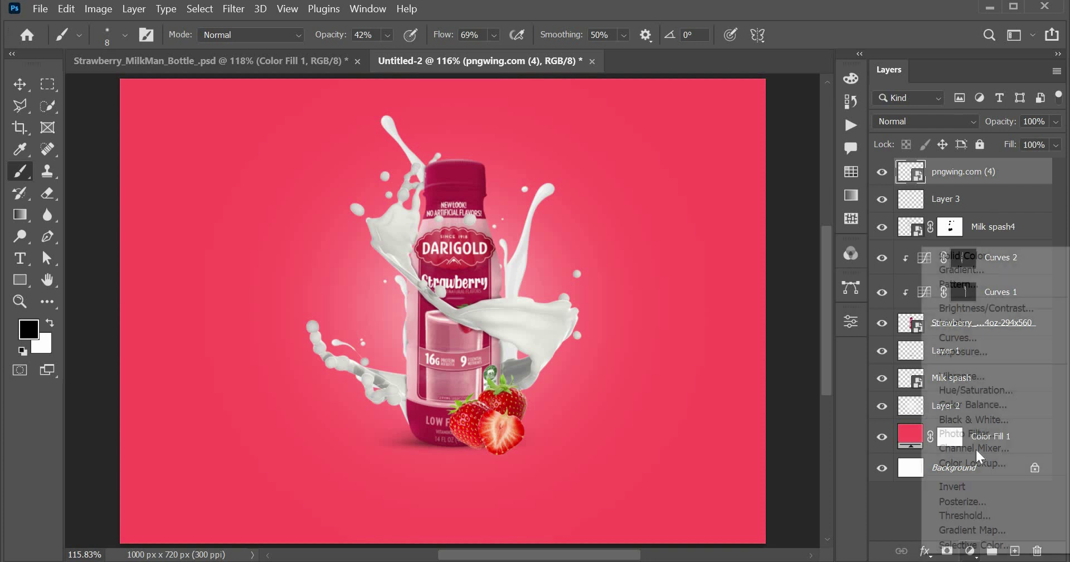
pyautogui.click(964, 336)
pyautogui.click(707, 537)
# Add and drag Curves 3 points to darken the strawberries' midtones and preview shadows
pyautogui.moveTo(748, 352); pyautogui.dragTo(752, 358)
pyautogui.click(797, 311)
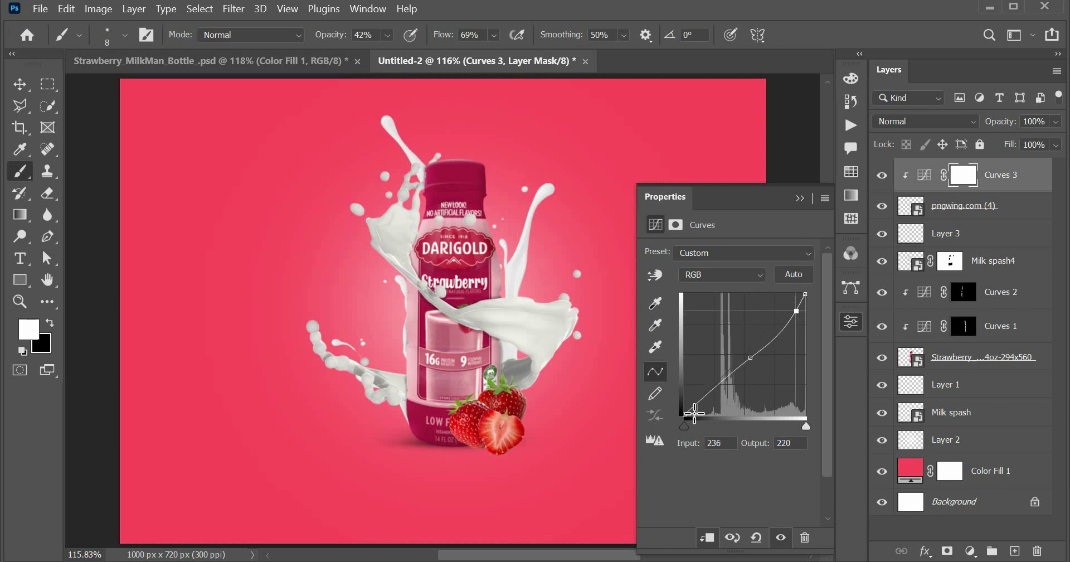
pyautogui.moveTo(683, 409); pyautogui.dragTo(661, 413)
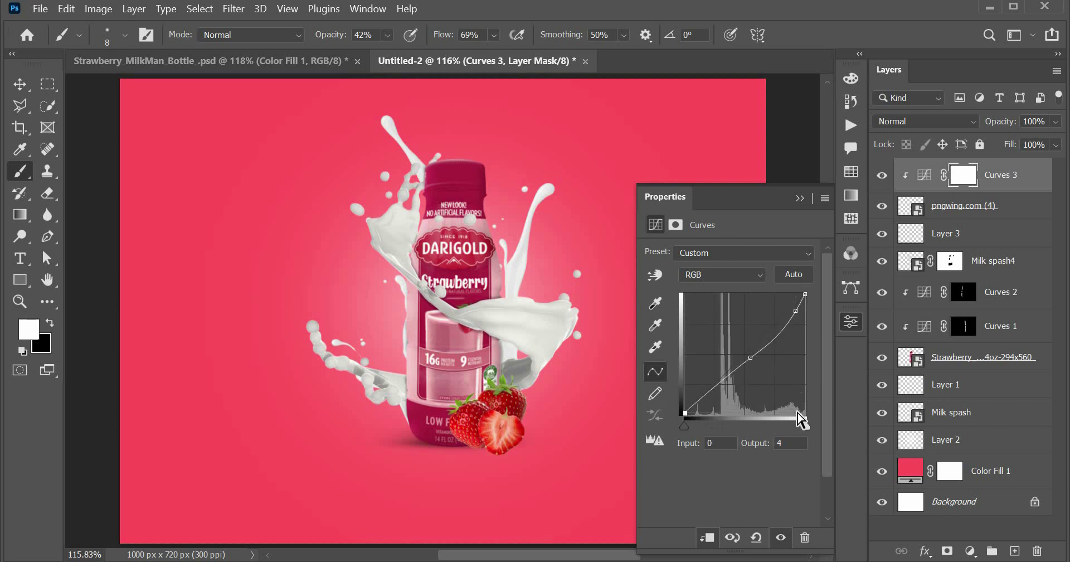
pyautogui.moveTo(801, 419)
pyautogui.mouseDown()
pyautogui.moveTo(768, 430)
pyautogui.moveTo(806, 426)
pyautogui.mouseUp()
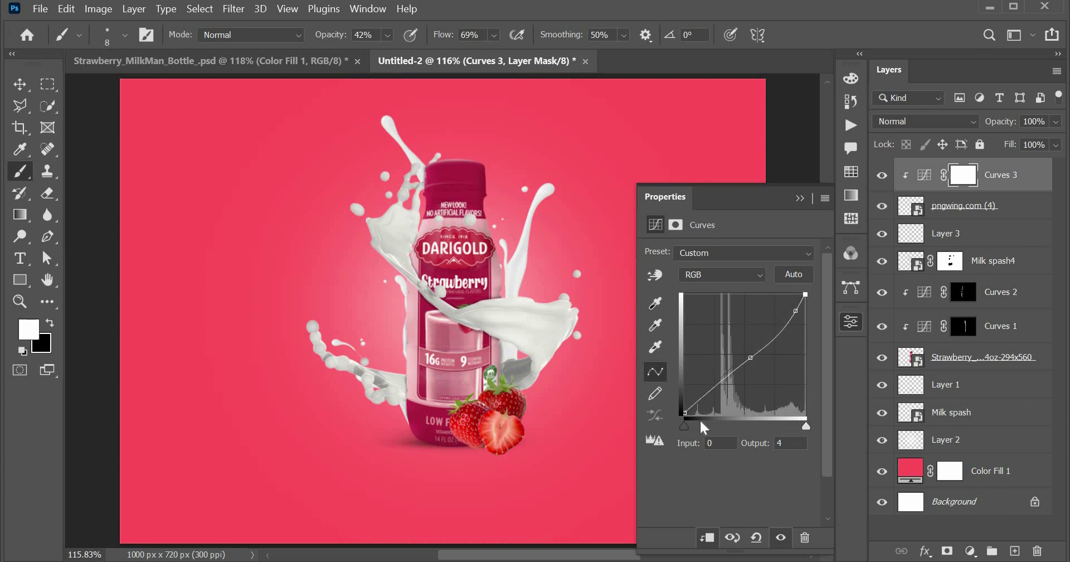
pyautogui.moveTo(701, 422); pyautogui.dragTo(664, 421)
# Sample the strawberries for curve points, lower the white output to 198, and compare
pyautogui.click(655, 275)
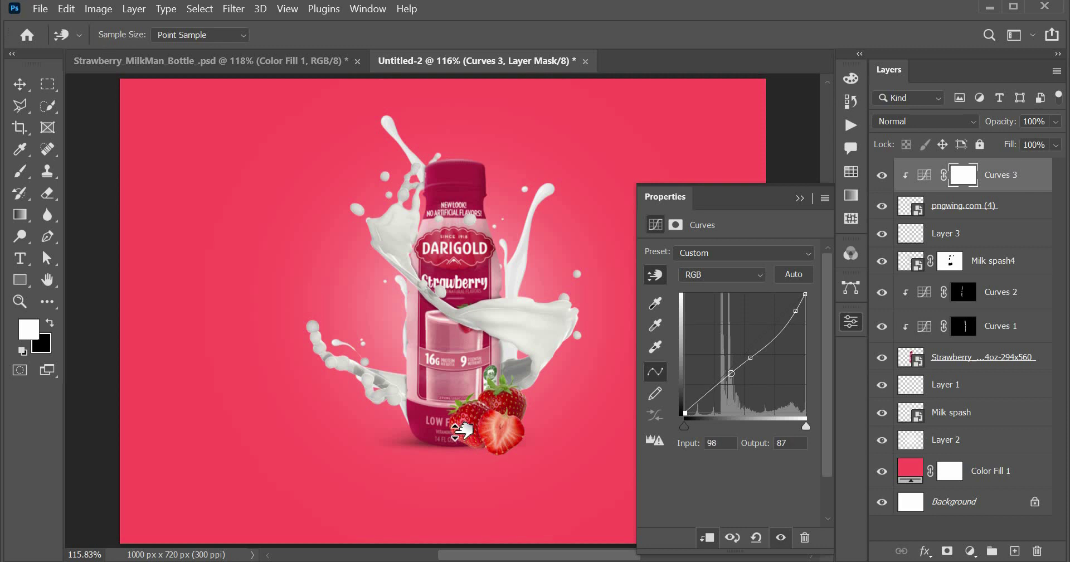
pyautogui.click(463, 427)
pyautogui.click(737, 372)
pyautogui.moveTo(734, 375); pyautogui.dragTo(721, 379)
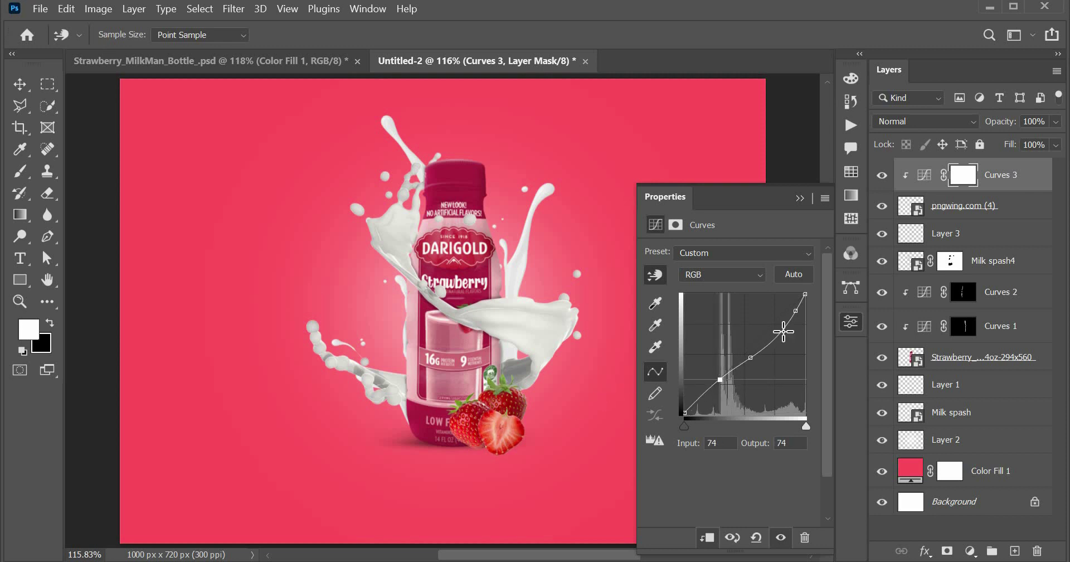
pyautogui.click(782, 338)
pyautogui.moveTo(805, 302)
pyautogui.mouseDown()
pyautogui.moveTo(809, 341)
pyautogui.moveTo(807, 305)
pyautogui.mouseUp()
pyautogui.click(800, 198)
pyautogui.click(882, 175)
pyautogui.click(882, 175)
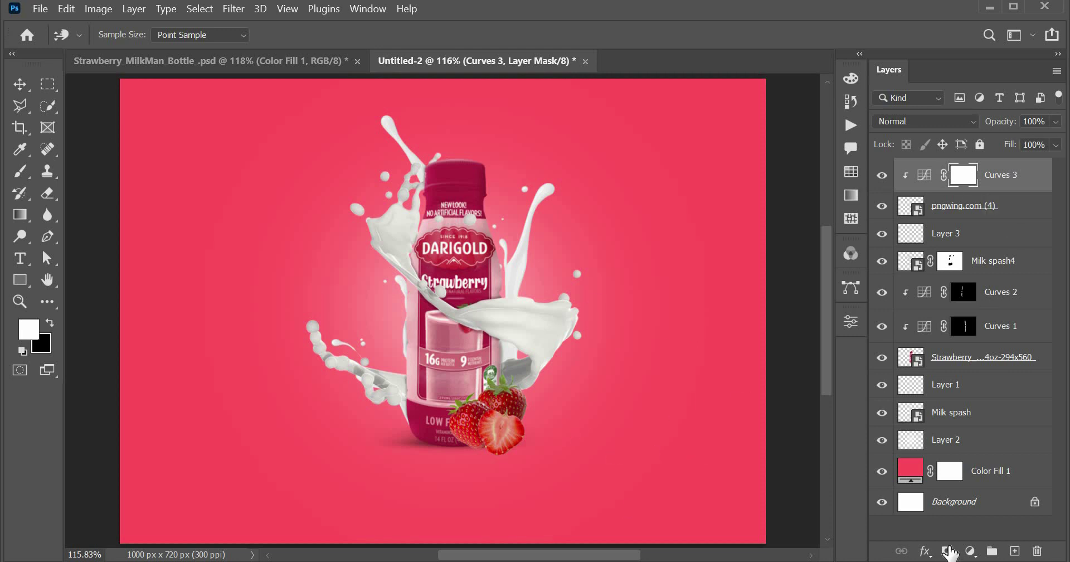
# Add a Levels adjustment clipped to the strawberries with output white lowered to about 171
pyautogui.click(970, 552)
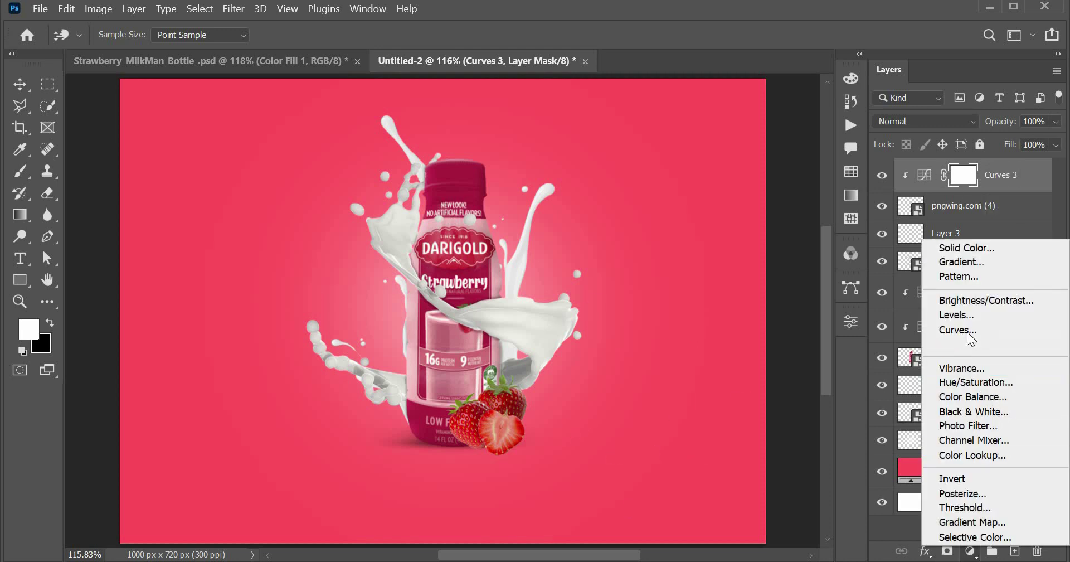
pyautogui.click(959, 329)
pyautogui.click(705, 538)
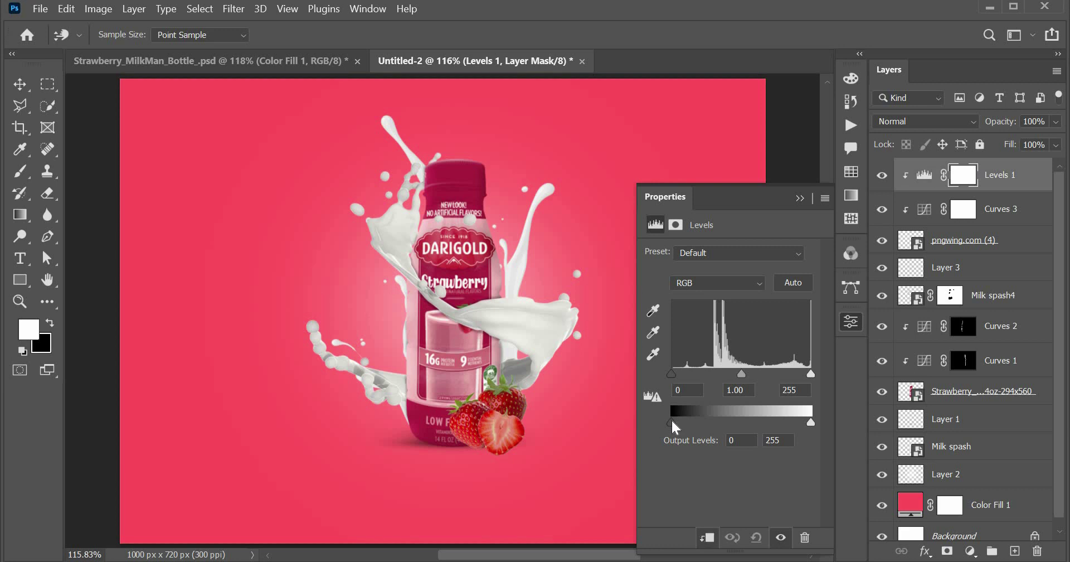
pyautogui.moveTo(811, 422); pyautogui.dragTo(768, 430)
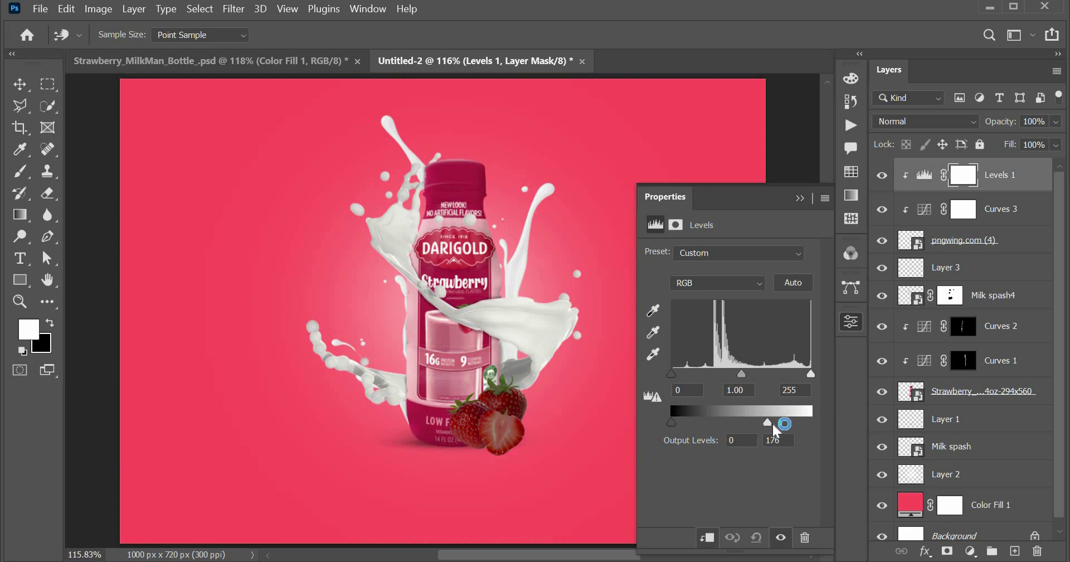
pyautogui.click(800, 198)
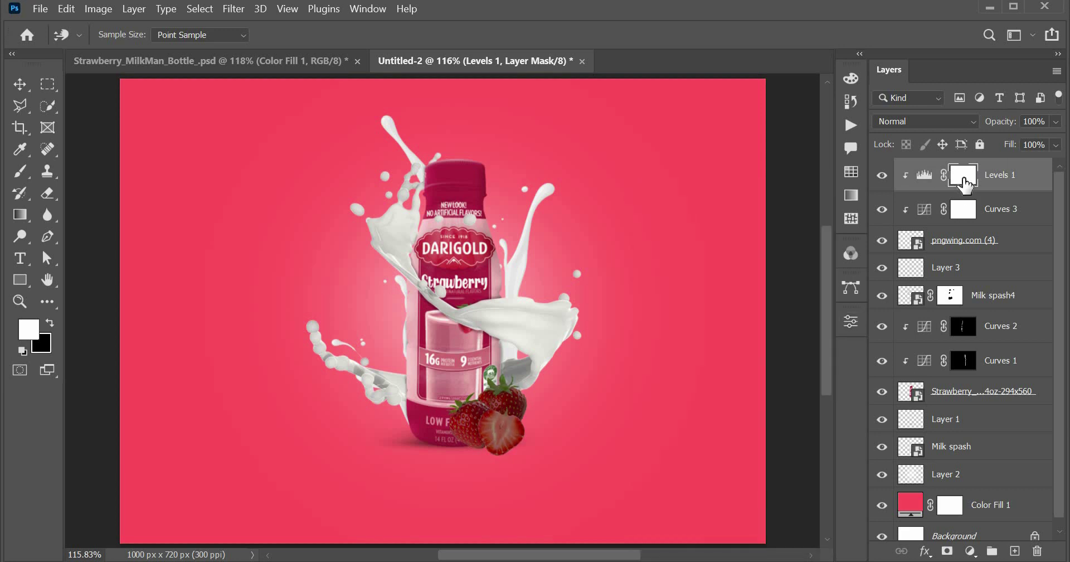
# Invert the Levels mask to black, pick the Brush, and fit the image on screen
pyautogui.hotkey('ctrl', 'i')
pyautogui.press('b')
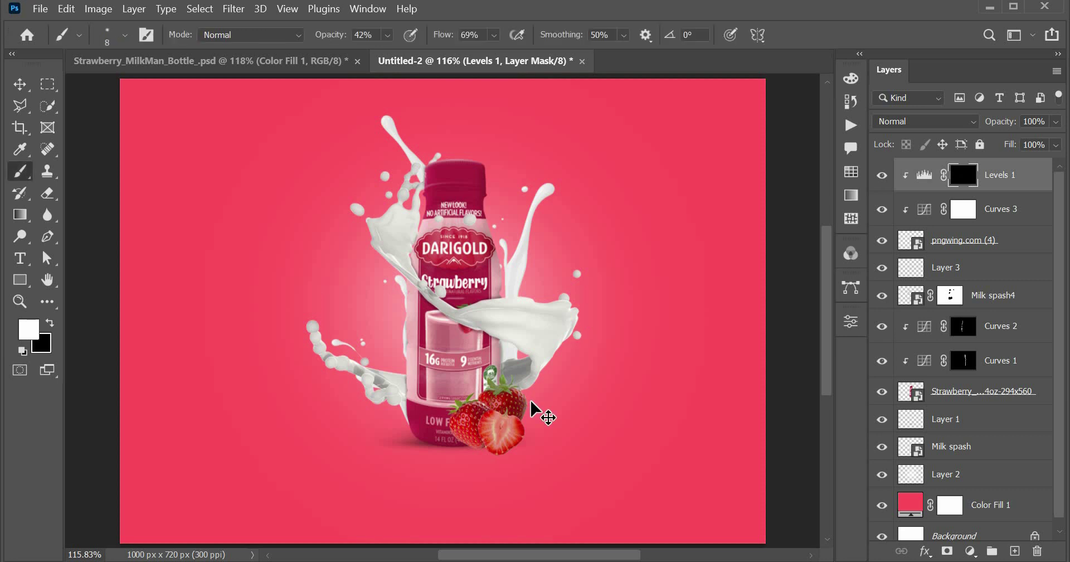
pyautogui.scroll(1, 531, 410)
pyautogui.scroll(1, 533, 396)
pyautogui.scroll(1, 535, 373)
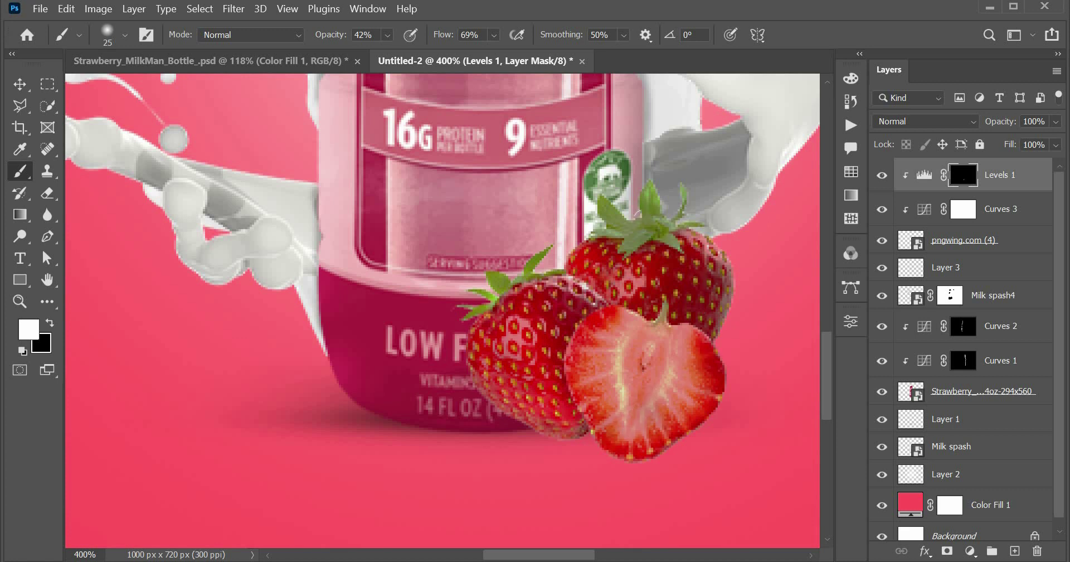
pyautogui.hotkey('ctrl', '0')
# Add an empty Layer 4 below the pngwing.com (4) strawberry layer
pyautogui.click(976, 245)
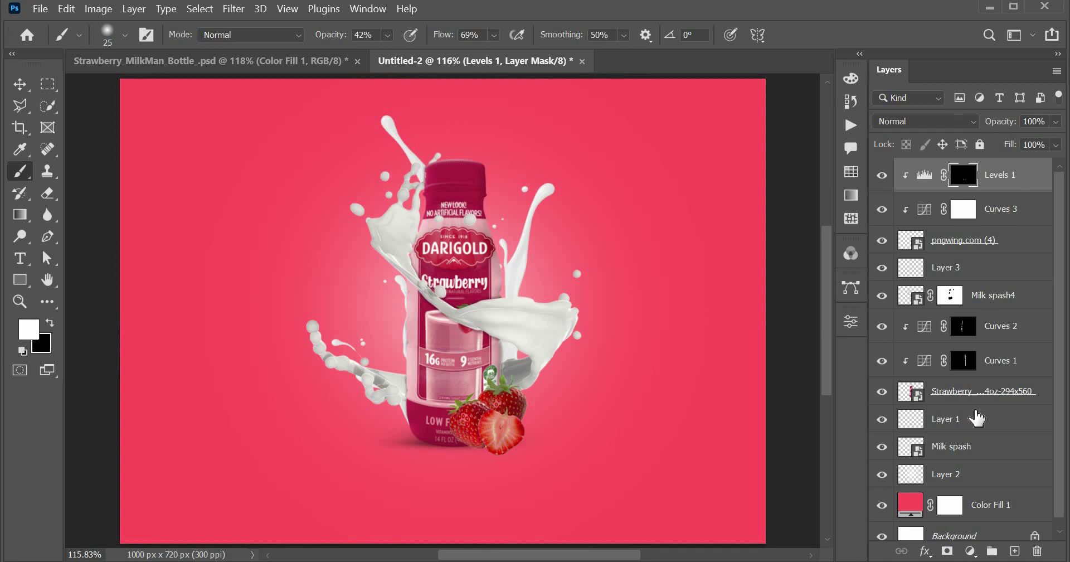
pyautogui.click(1016, 550)
pyautogui.moveTo(973, 241); pyautogui.dragTo(971, 285)
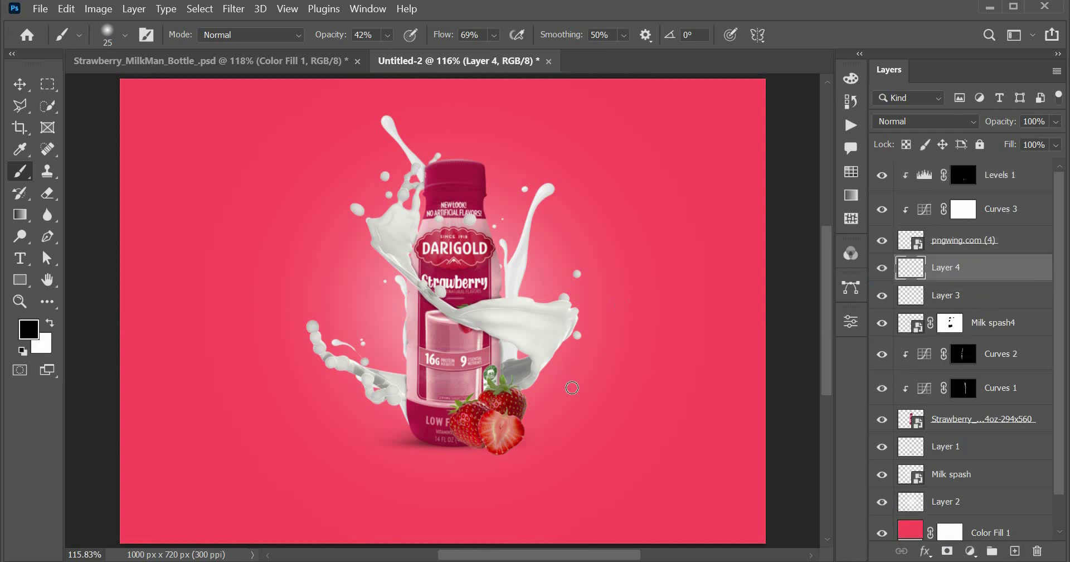
pyautogui.scroll(-1, 937, 486)
# Group Color Fill 1 and Layer 2 into a group named 'background'
pyautogui.click(985, 497)
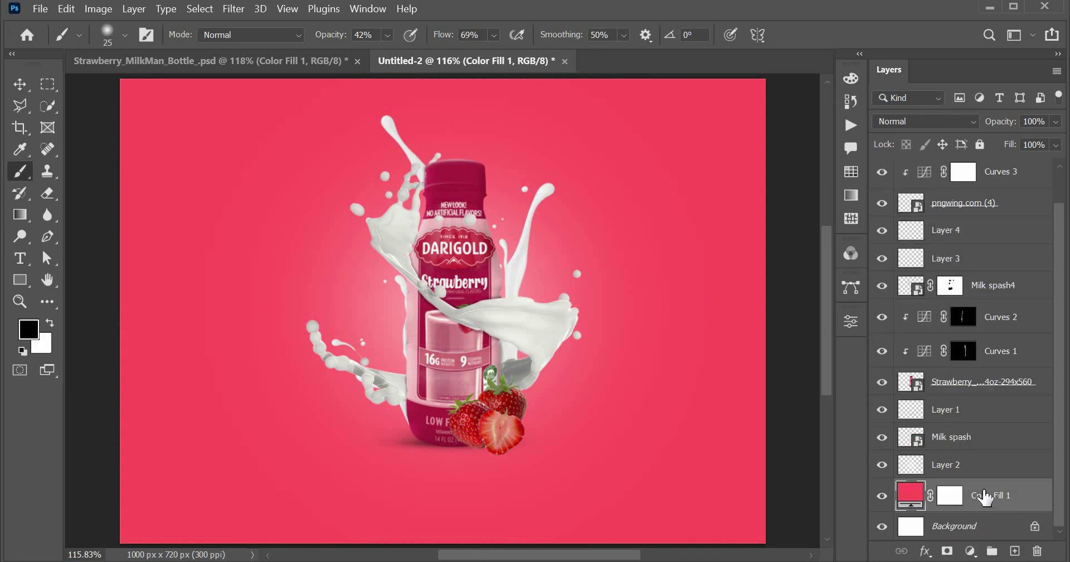
pyautogui.keyDown('shift'); pyautogui.click(967, 467); pyautogui.keyUp('shift')
pyautogui.hotkey('ctrl', 'g')
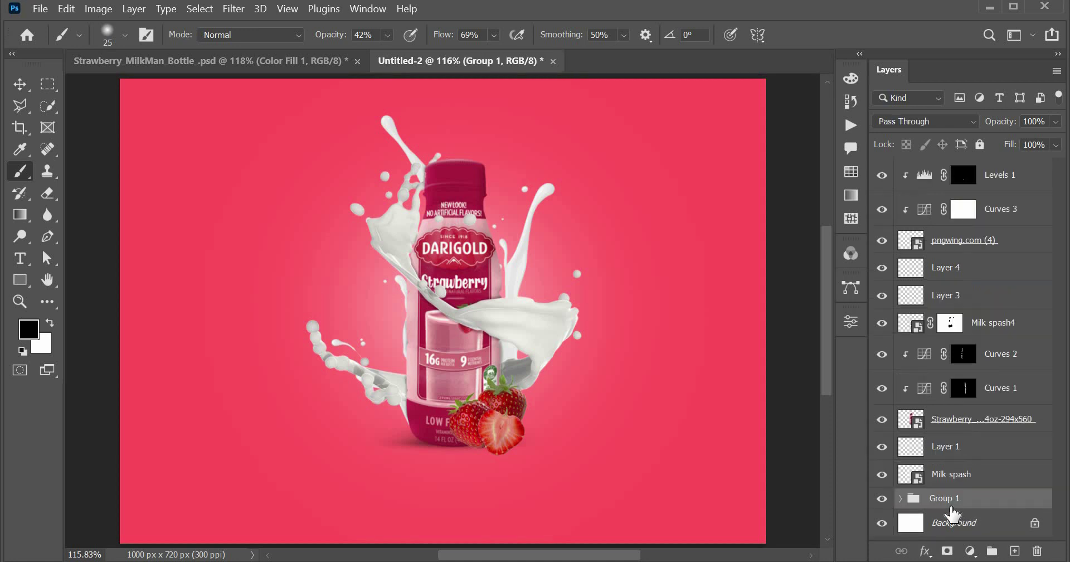
pyautogui.doubleClick(942, 498)
pyautogui.write('backgr')
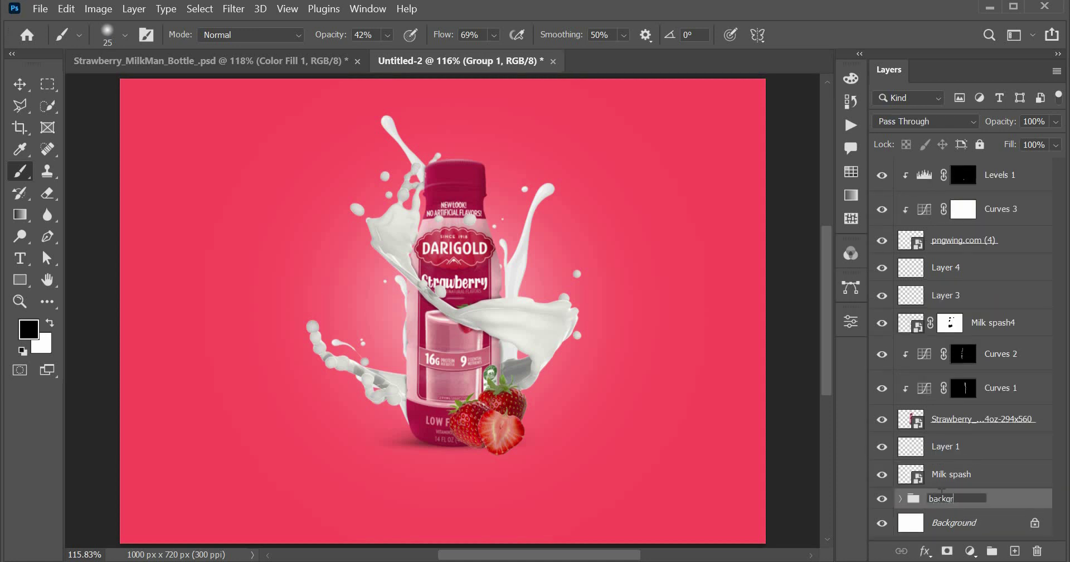
pyautogui.write('d')
pyautogui.press('Return')
# Group Milk spash through Layer 3 as 'bottle', then select Layer 4
pyautogui.click(969, 477)
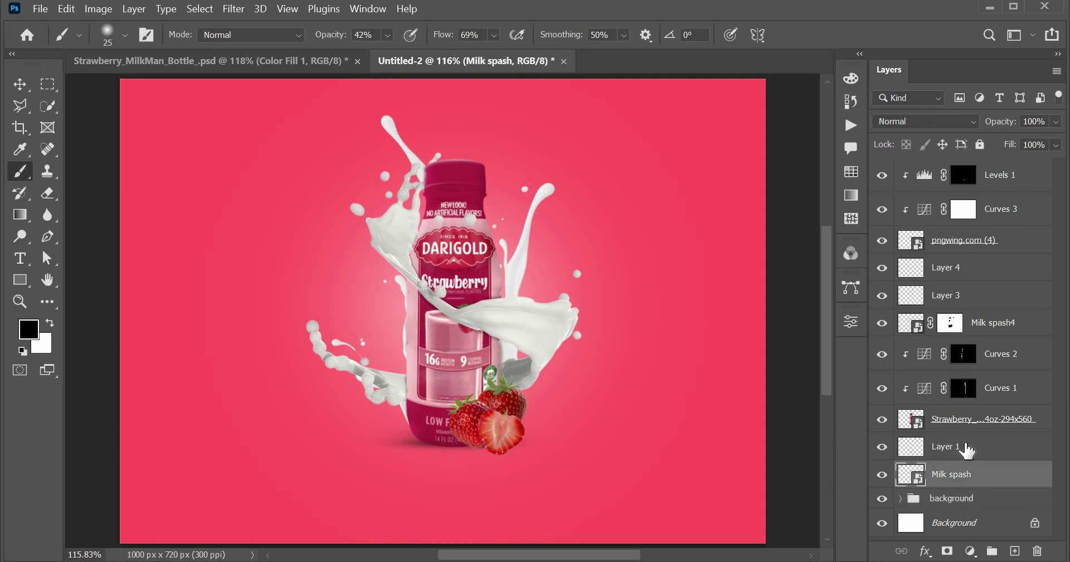
pyautogui.keyDown('shift'); pyautogui.click(963, 291); pyautogui.keyUp('shift')
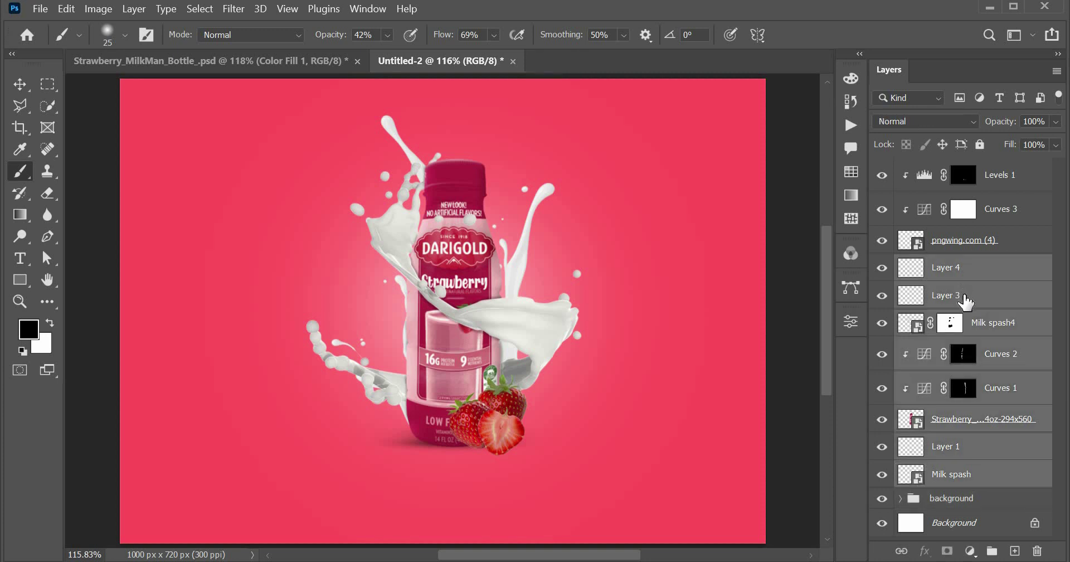
pyautogui.keyDown('shift'); pyautogui.click(966, 300); pyautogui.keyUp('shift')
pyautogui.hotkey('ctrl', 'g')
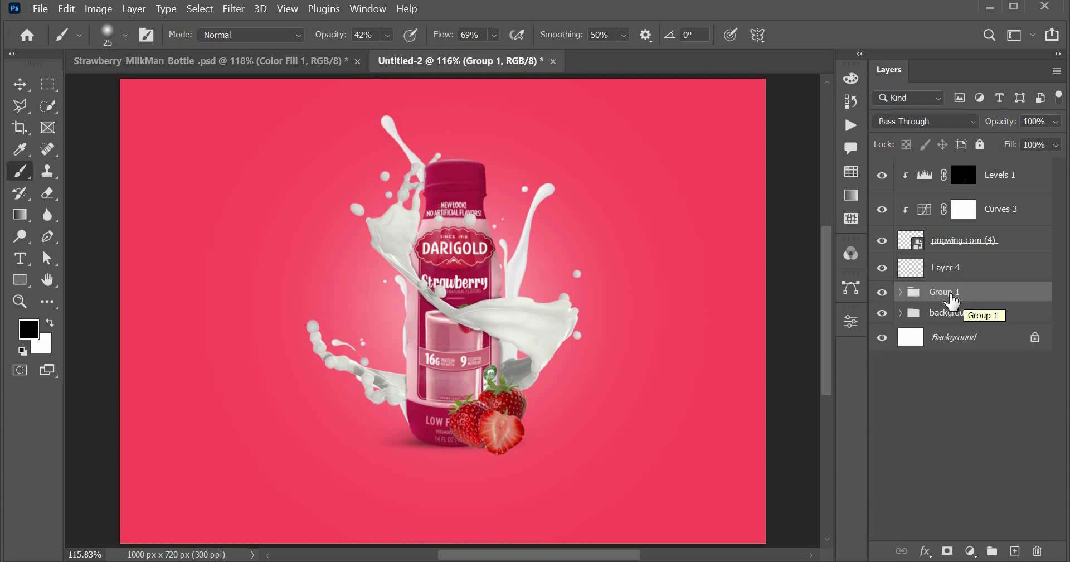
pyautogui.doubleClick(948, 292)
pyautogui.write('bottle')
pyautogui.press('Return')
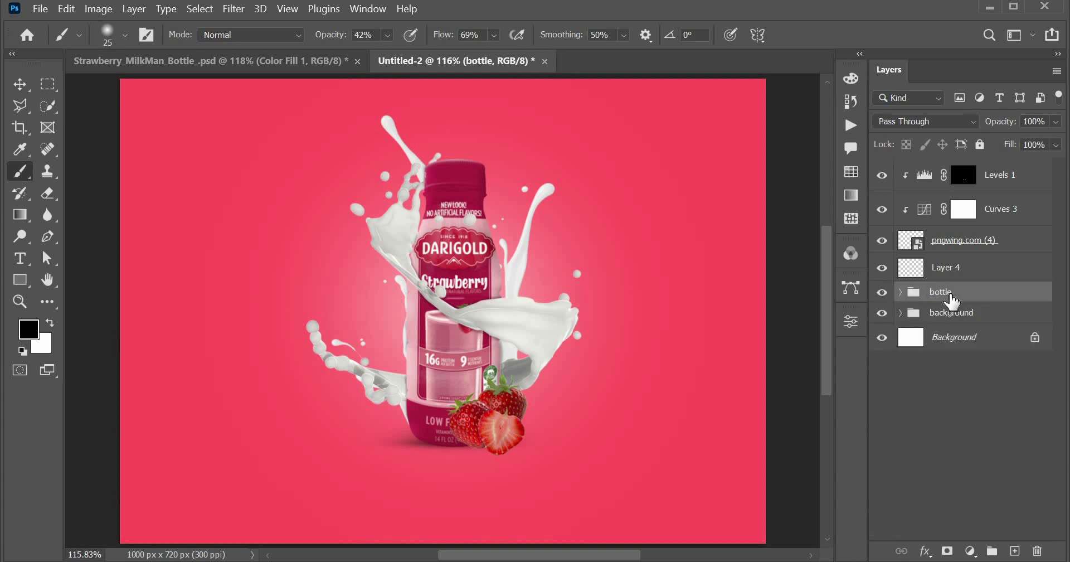
pyautogui.click(975, 270)
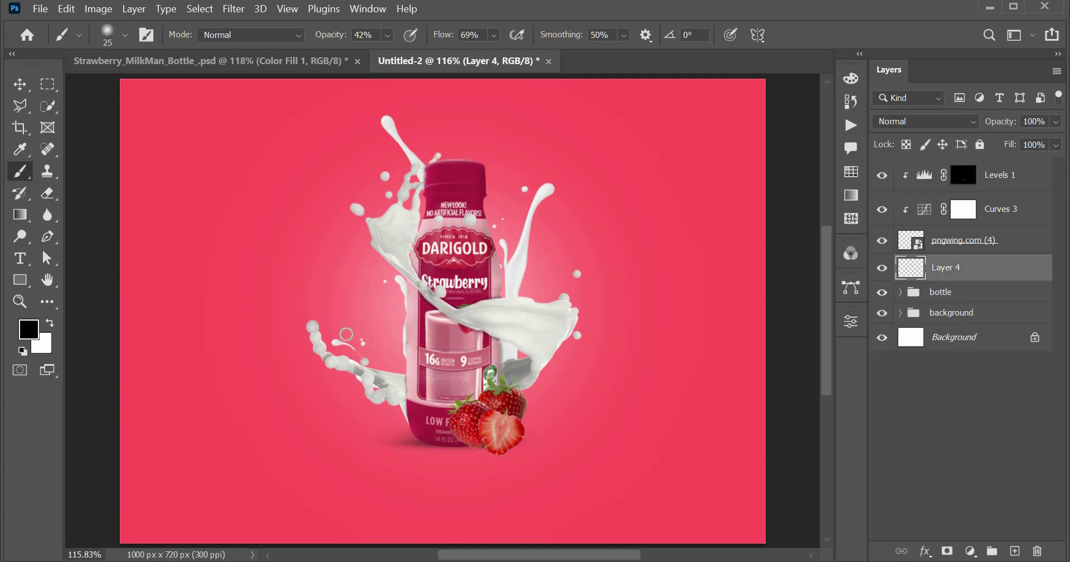
# Flatten the soft round brush tip into a thin ellipse, then zoom in and back out
pyautogui.rightClick(484, 438)
pyautogui.moveTo(544, 329); pyautogui.dragTo(530, 310)
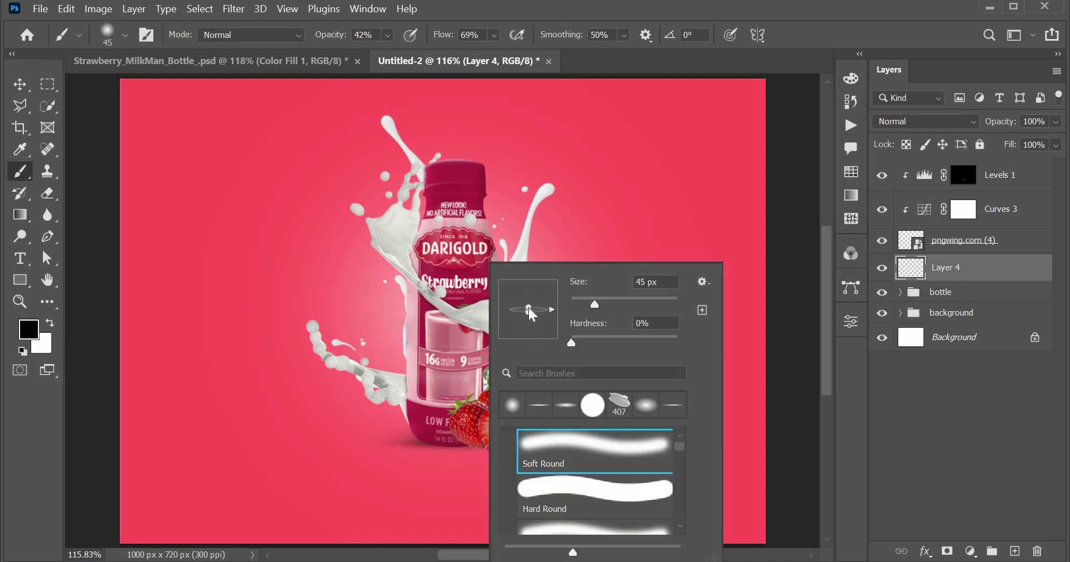
pyautogui.press('Return')
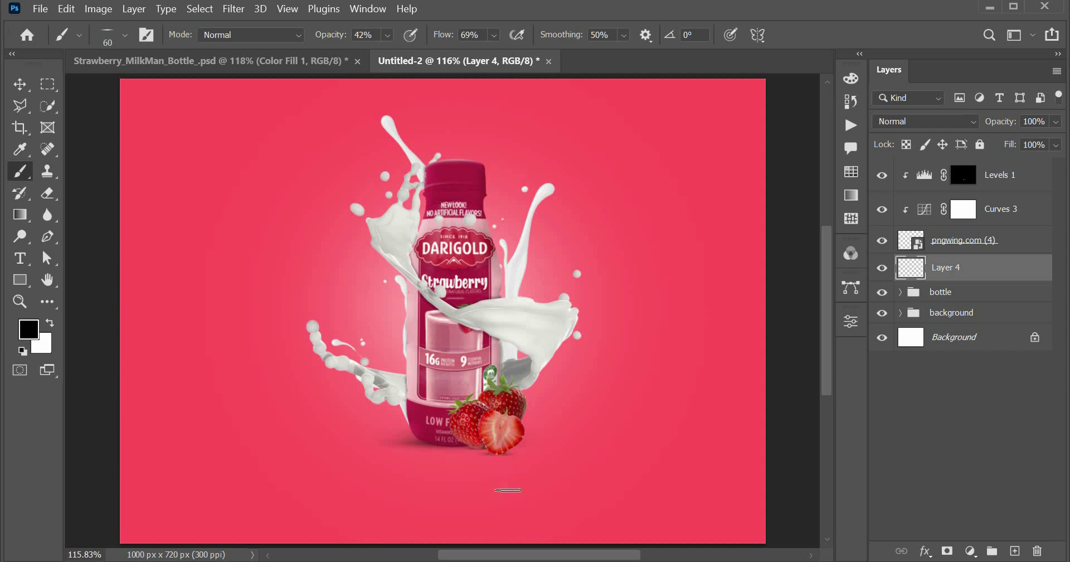
pyautogui.hotkey('ctrl', '+')
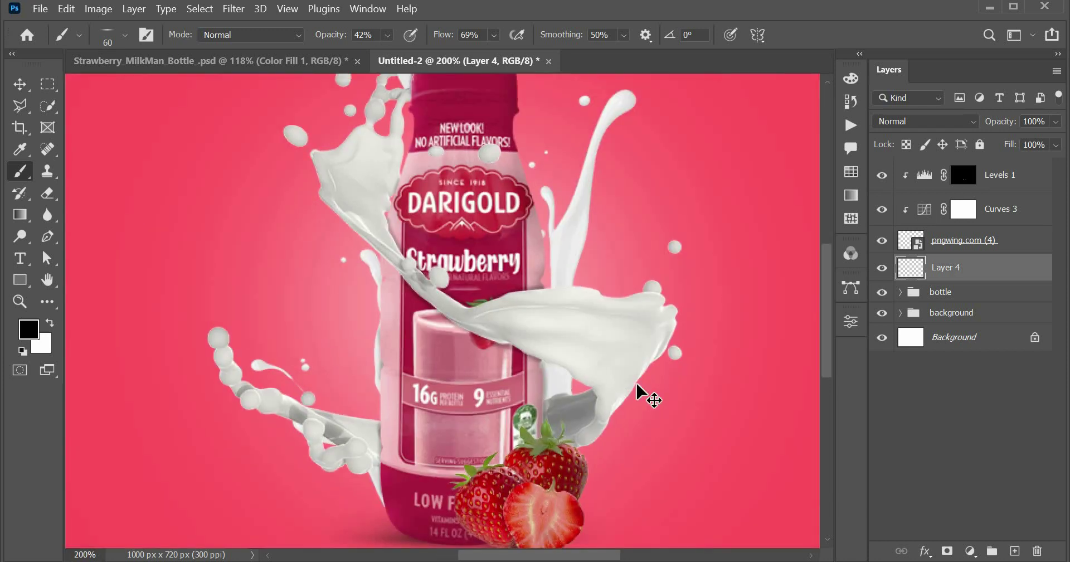
pyautogui.hotkey('ctrl', '-')
# Place the pngwing.com (3) strawberry splash top right, scaled to about 6.45% and tilted
pyautogui.press('v')
pyautogui.hotkey('alt', 'Tab')
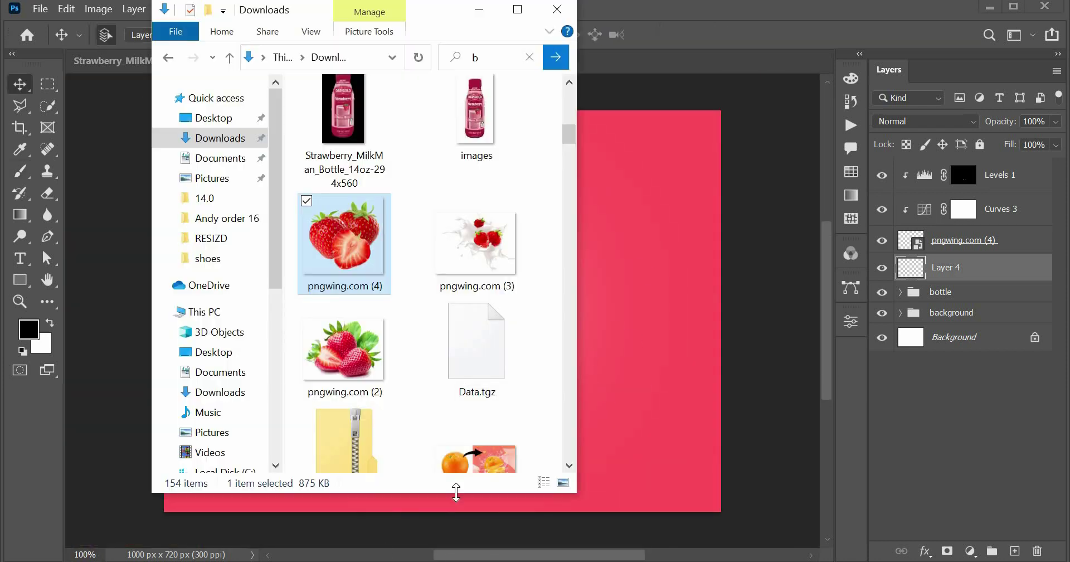
pyautogui.moveTo(476, 243); pyautogui.dragTo(685, 464)
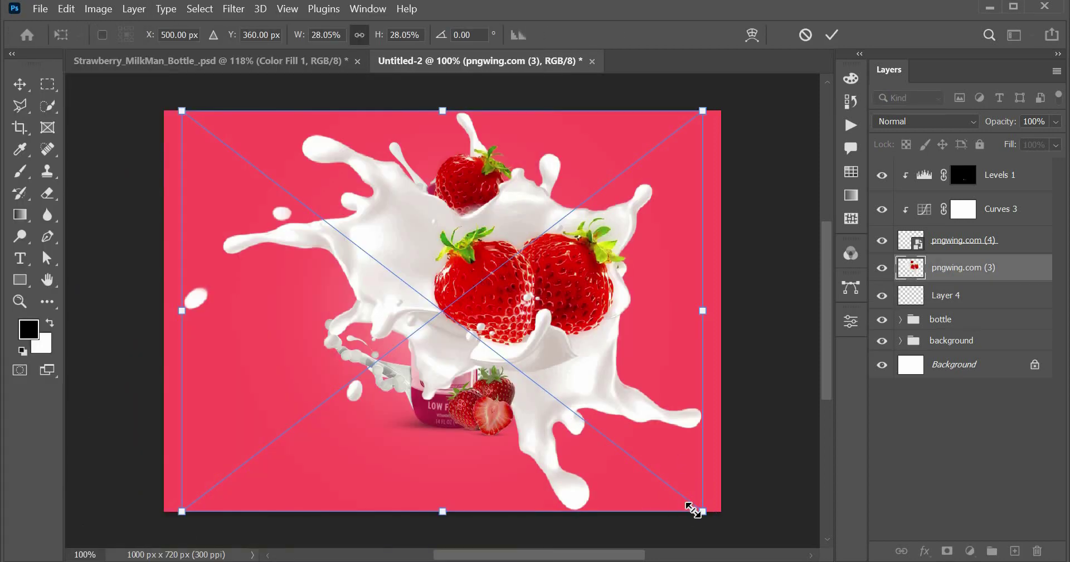
pyautogui.moveTo(693, 509); pyautogui.dragTo(514, 358)
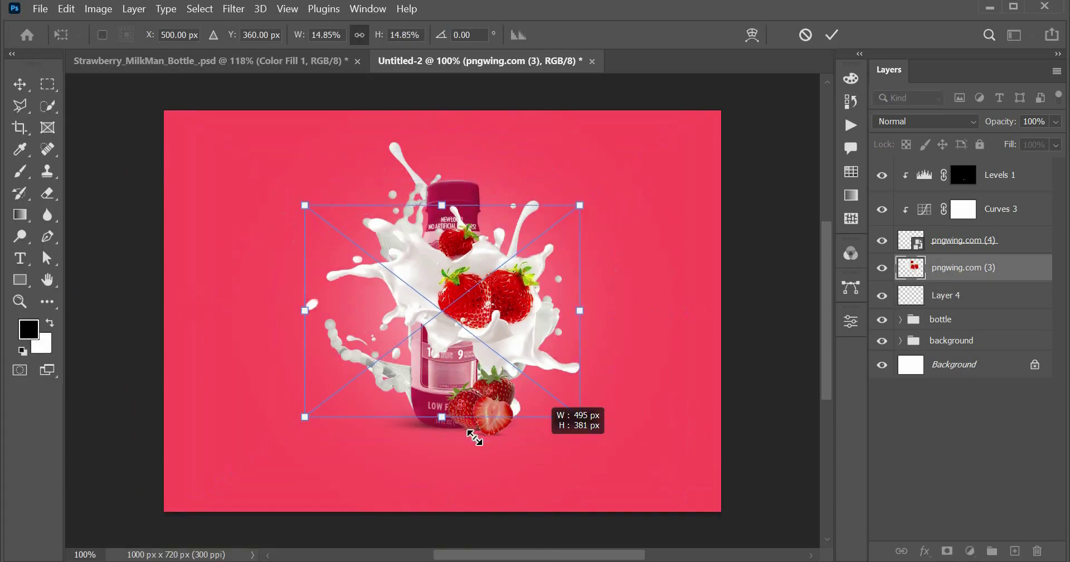
pyautogui.moveTo(486, 292); pyautogui.dragTo(639, 180)
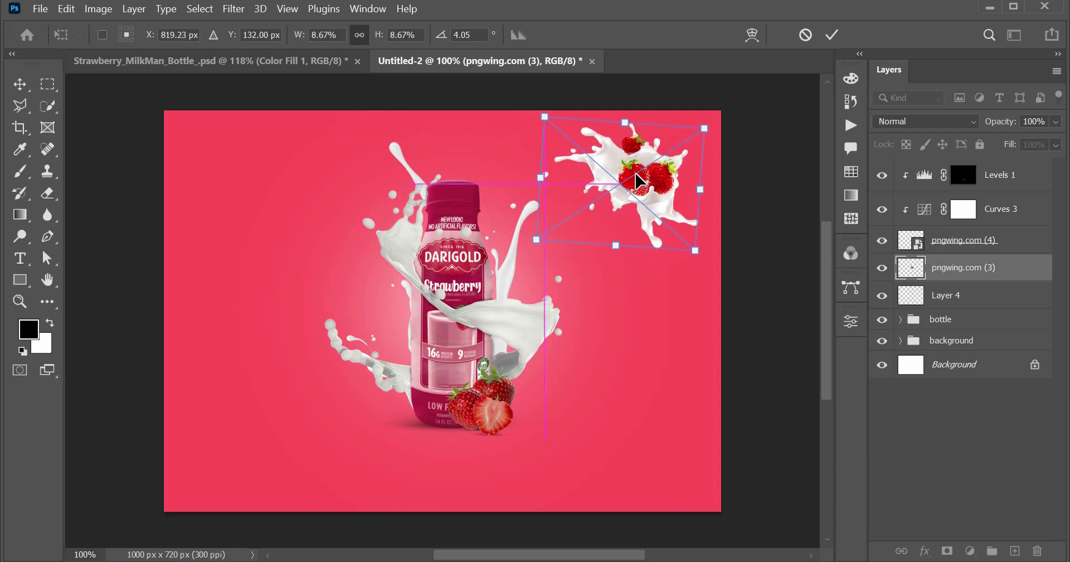
pyautogui.moveTo(693, 251); pyautogui.dragTo(671, 234)
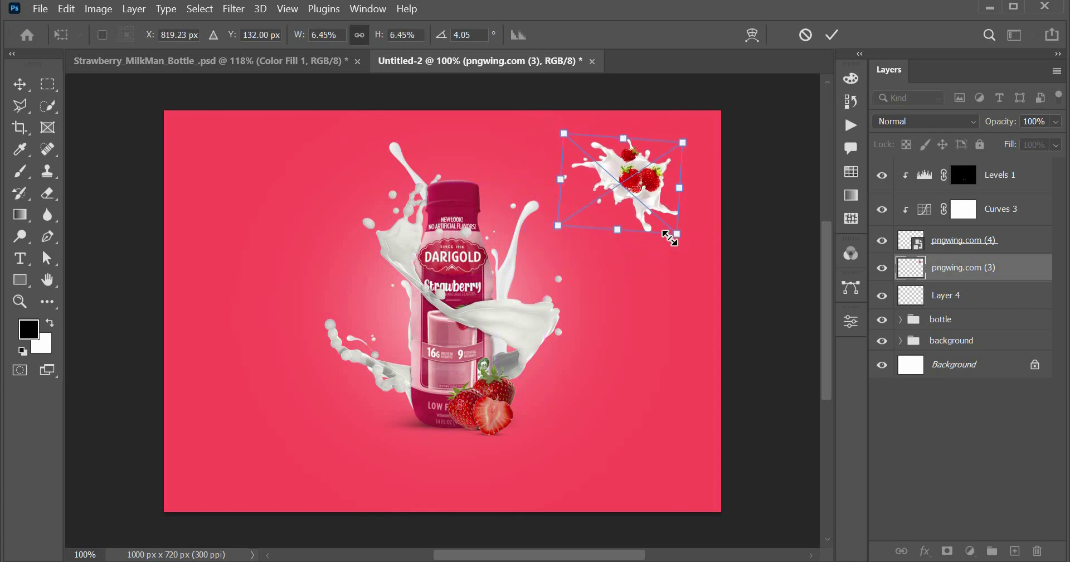
pyautogui.press('Return')
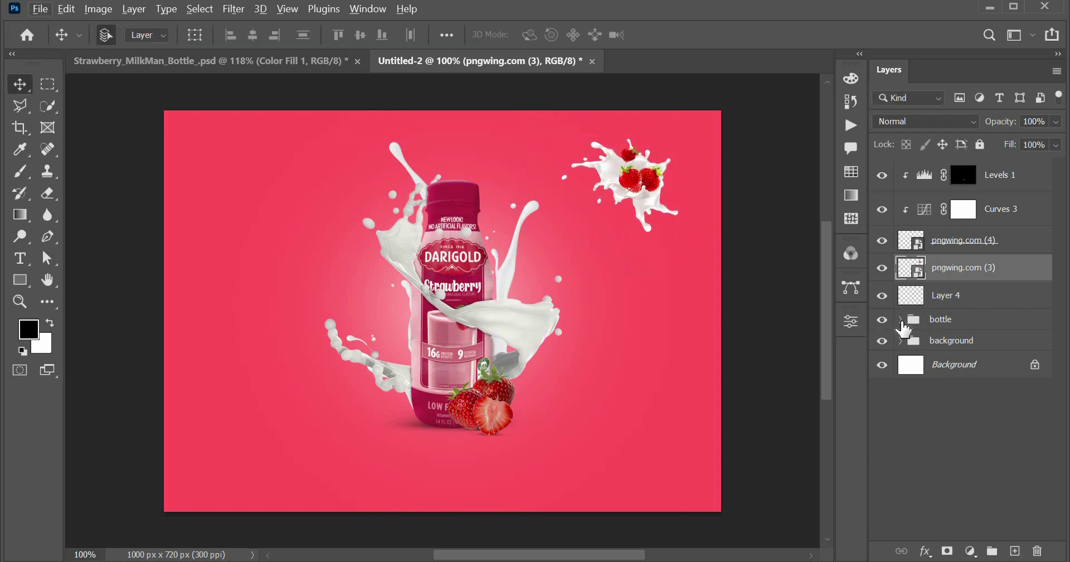
# Expand the bottle group and select the Milk spash4 layer
pyautogui.click(901, 320)
pyautogui.scroll(-1, 998, 416)
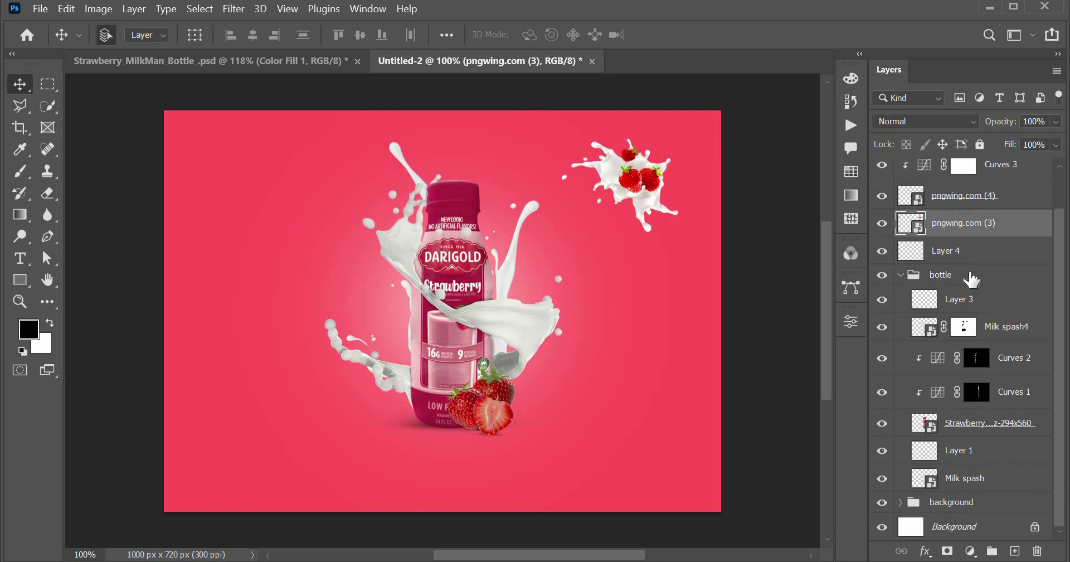
pyautogui.click(1004, 328)
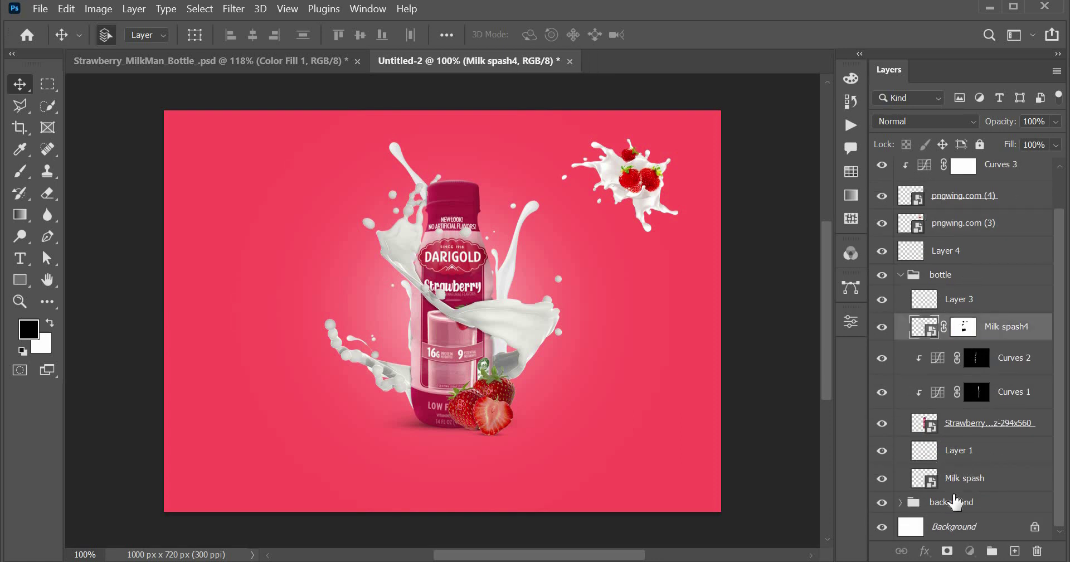
# Add a Hue/Saturation clipped to Milk spash: Colorize, Hue 360, Saturation 91
pyautogui.click(956, 480)
pyautogui.click(971, 552)
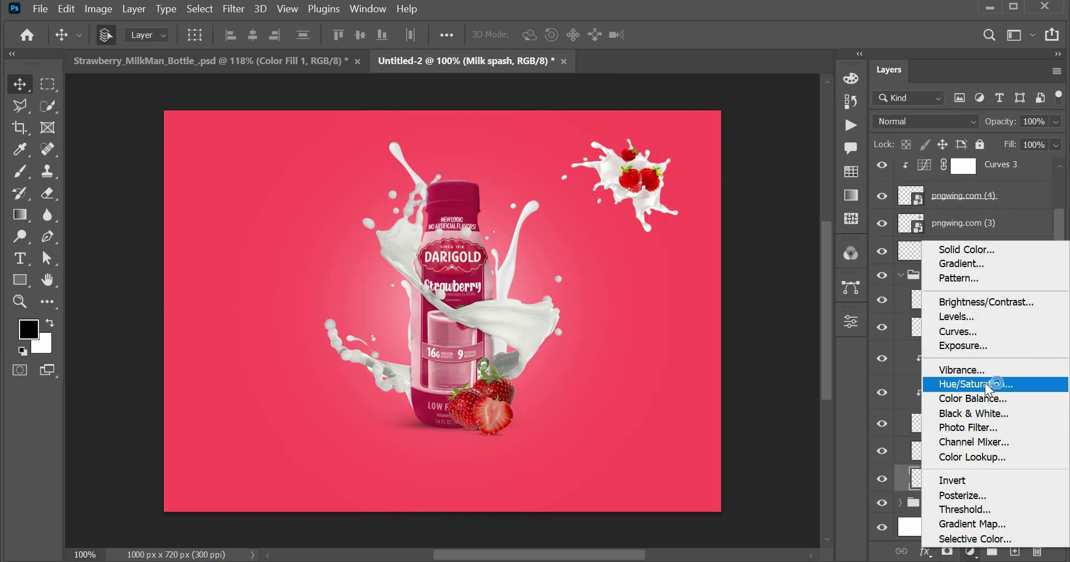
pyautogui.click(980, 380)
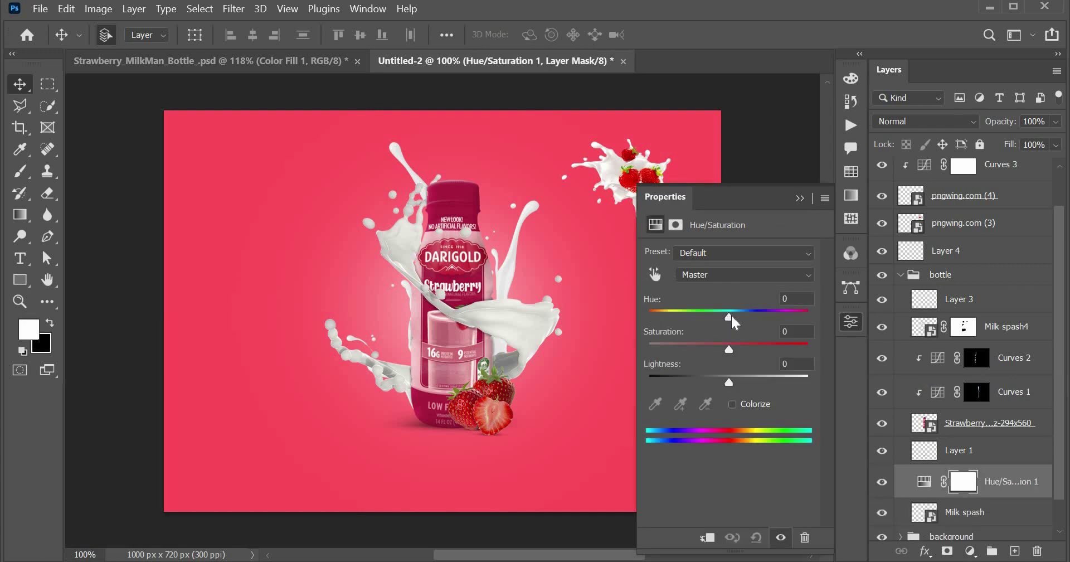
pyautogui.moveTo(730, 316); pyautogui.dragTo(726, 317)
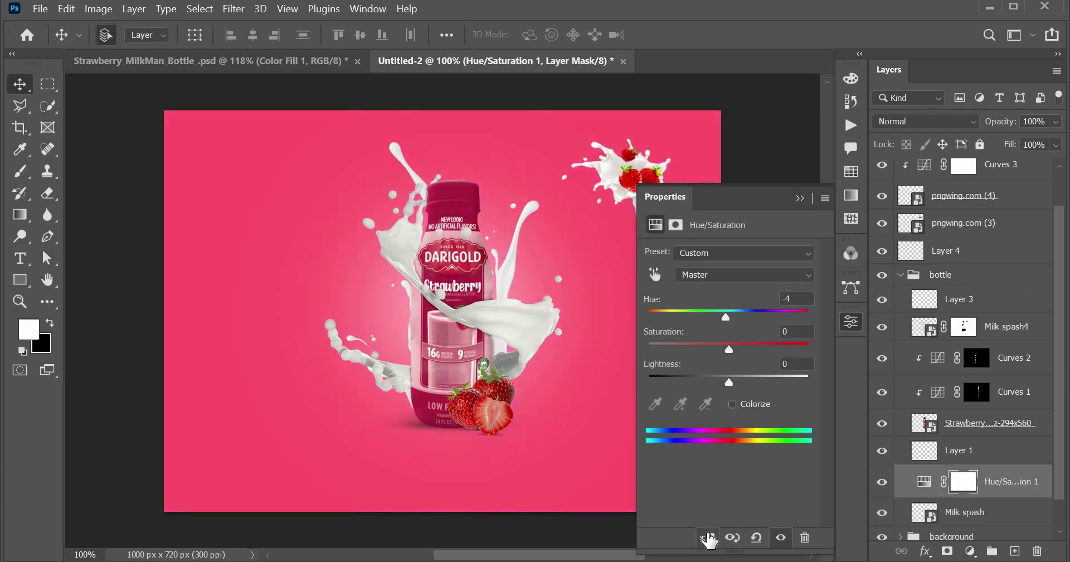
pyautogui.click(707, 537)
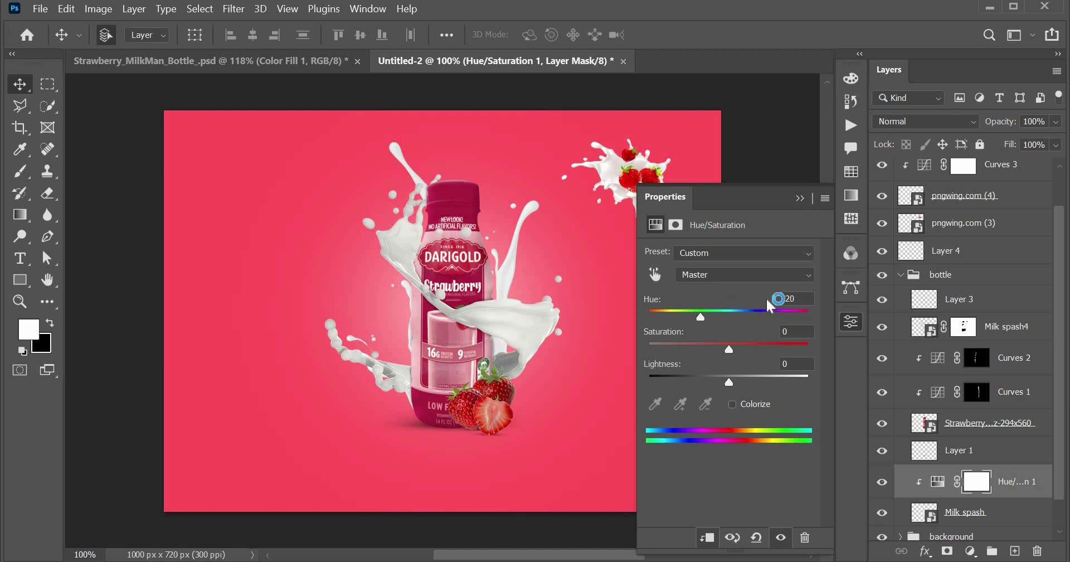
pyautogui.moveTo(721, 322); pyautogui.dragTo(741, 316)
pyautogui.click(732, 403)
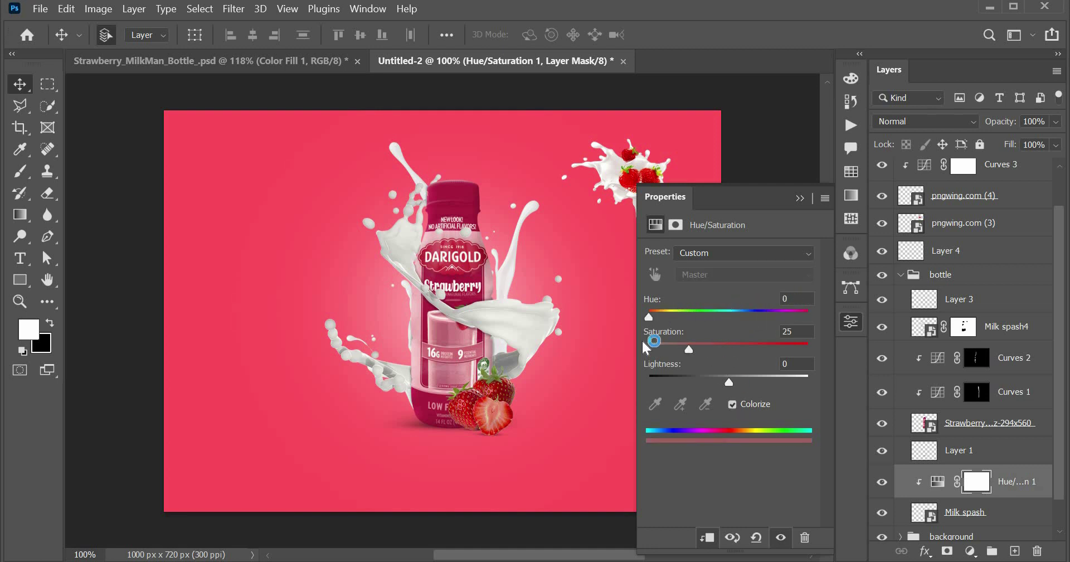
pyautogui.moveTo(664, 311); pyautogui.dragTo(791, 311)
pyautogui.moveTo(689, 350); pyautogui.dragTo(764, 351)
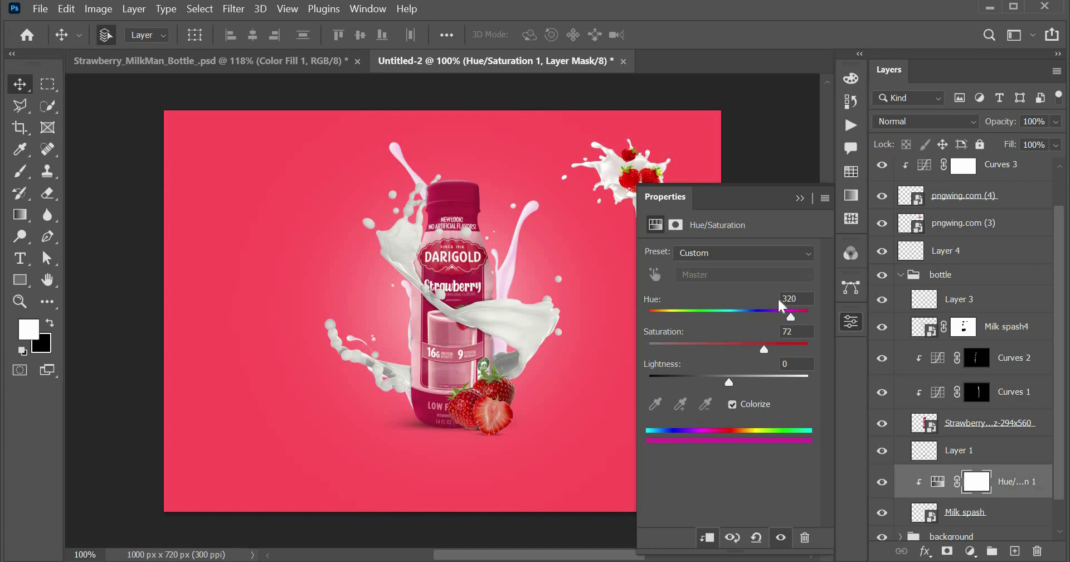
pyautogui.moveTo(789, 316); pyautogui.dragTo(811, 310)
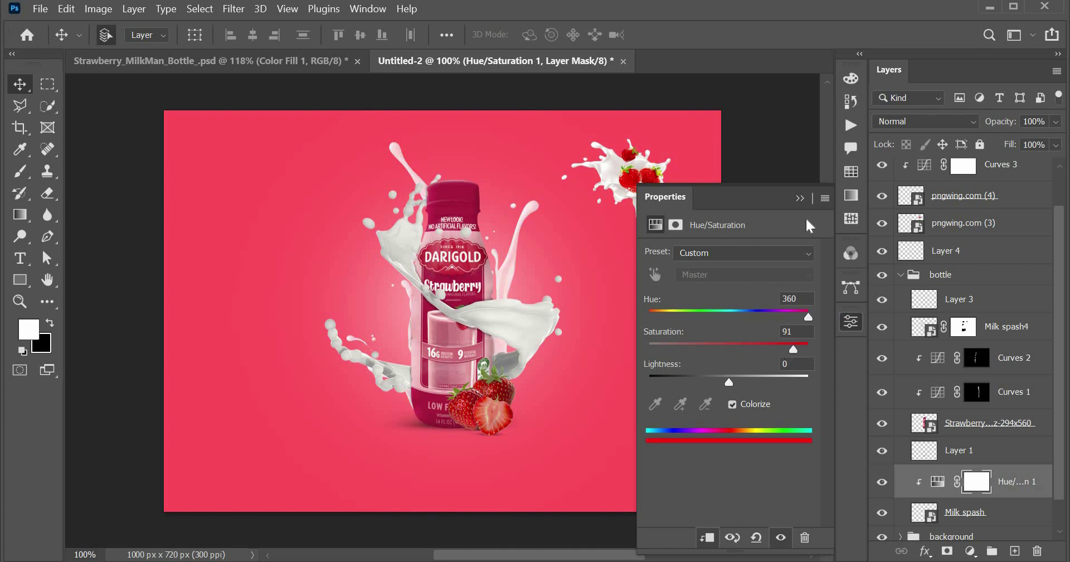
pyautogui.click(800, 198)
pyautogui.click(882, 482)
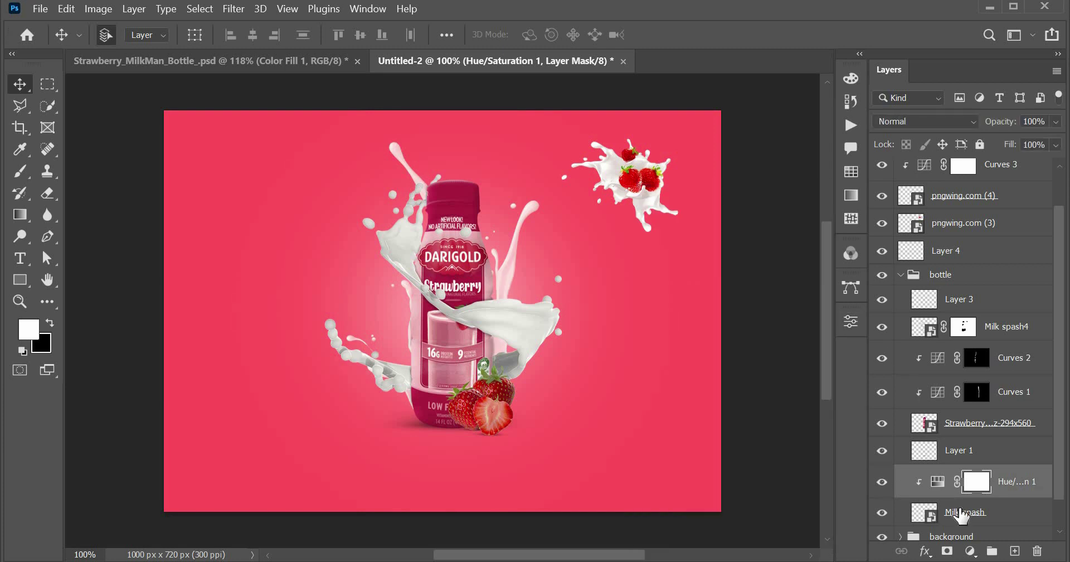
# Copy that adjustment above Milk spash4, clip it, and lower Saturation to 47
pyautogui.moveTo(1014, 479); pyautogui.dragTo(998, 315)
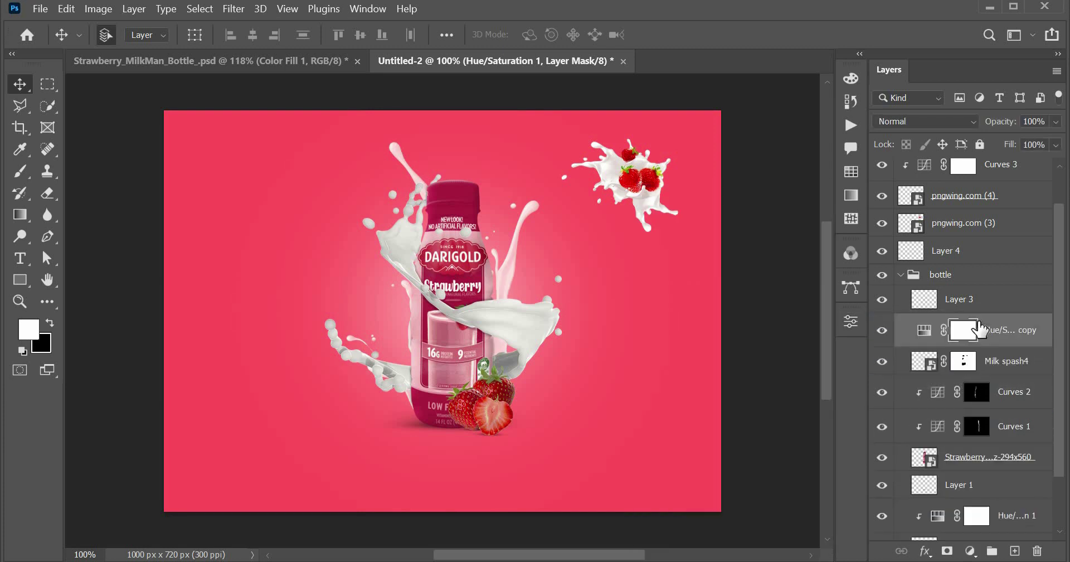
pyautogui.moveTo(966, 353); pyautogui.dragTo(980, 340)
pyautogui.keyDown('alt'); pyautogui.click(985, 346); pyautogui.keyUp('alt')
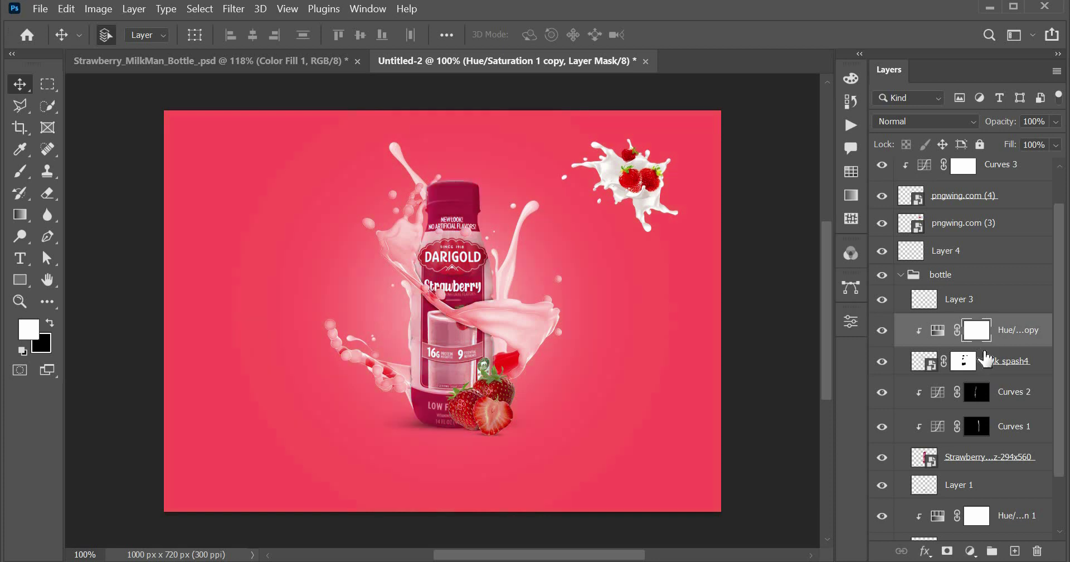
pyautogui.doubleClick(938, 332)
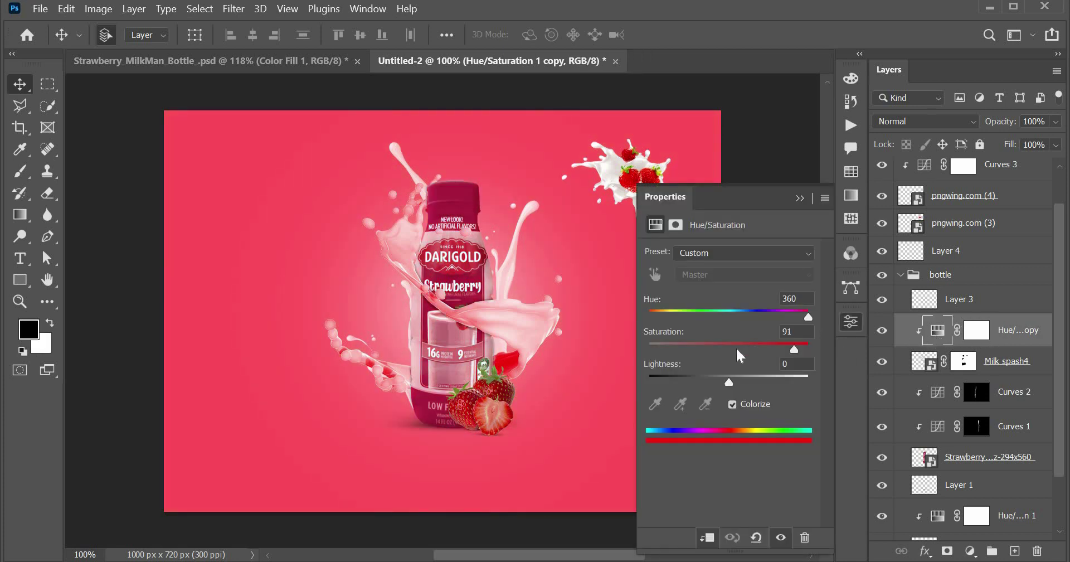
pyautogui.moveTo(738, 347); pyautogui.dragTo(725, 347)
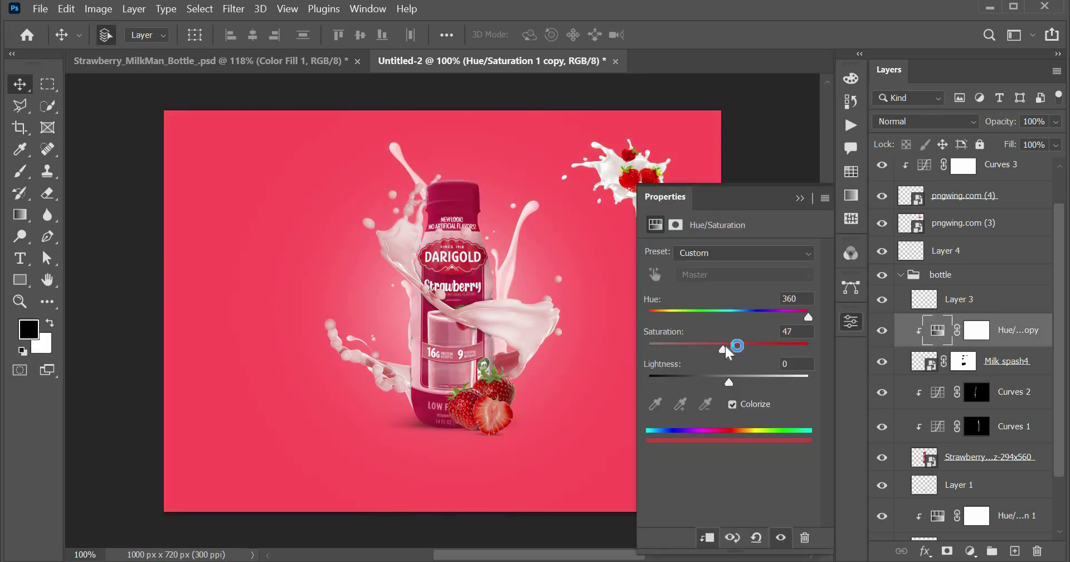
pyautogui.click(800, 199)
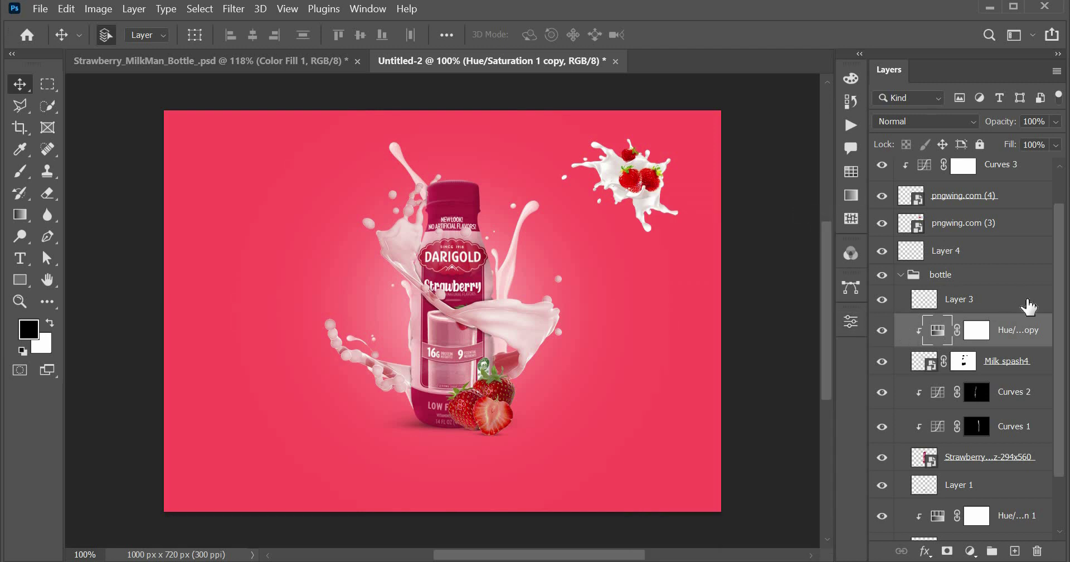
# Collapse the bottle group, select pngwing.com (3), and zoom in to 400%
pyautogui.scroll(1, 907, 299)
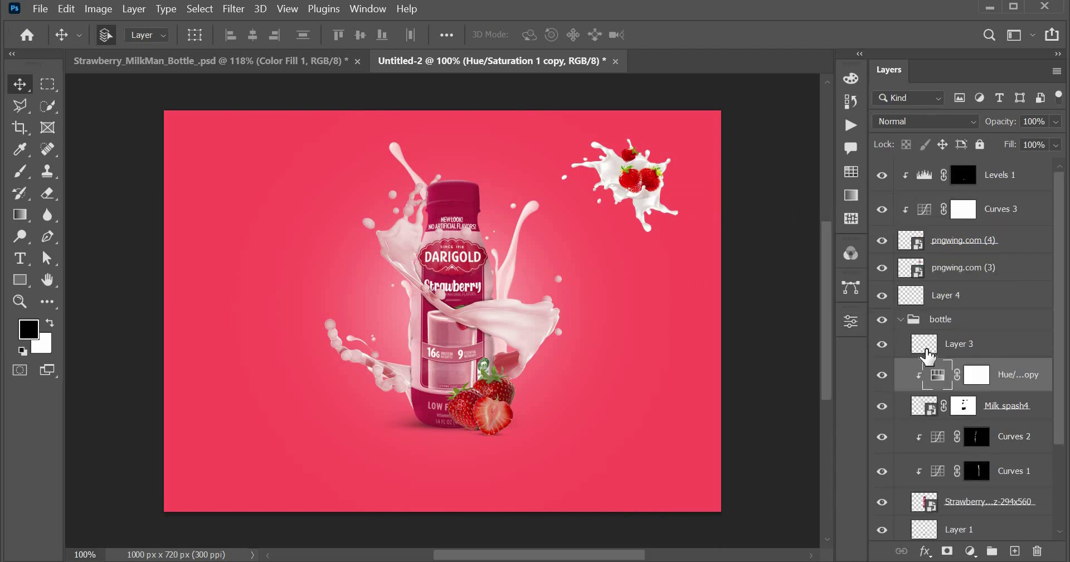
pyautogui.click(900, 320)
pyautogui.keyDown('ctrl'); pyautogui.click(641, 193); pyautogui.keyUp('ctrl')
pyautogui.hotkey('ctrl', '+')
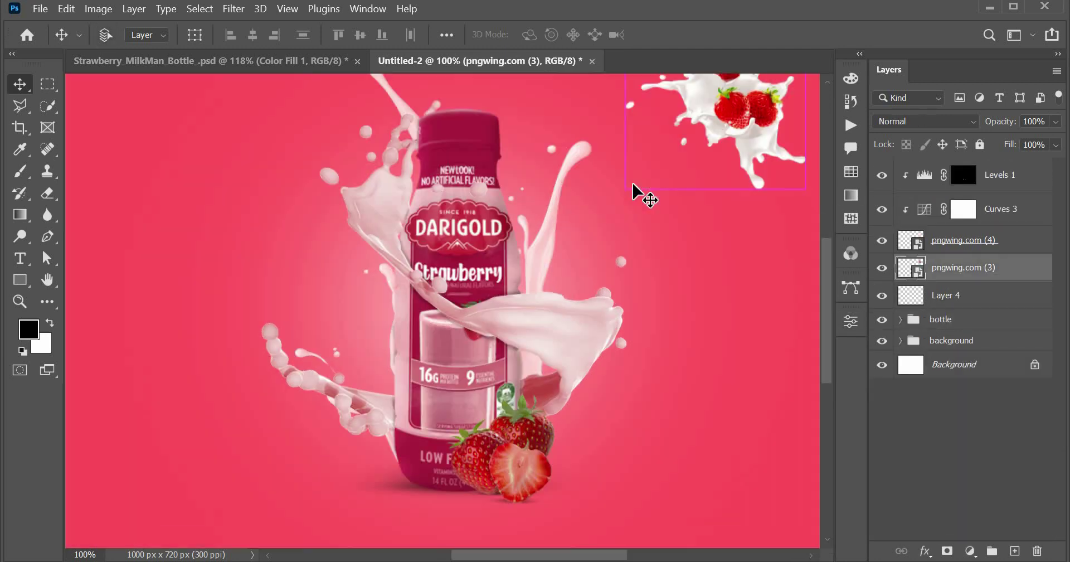
pyautogui.hotkey('ctrl', '+')
pyautogui.hotkey('ctrl', '+')
pyautogui.hscroll(10, 728, 287)
pyautogui.scroll(3, 661, 423)
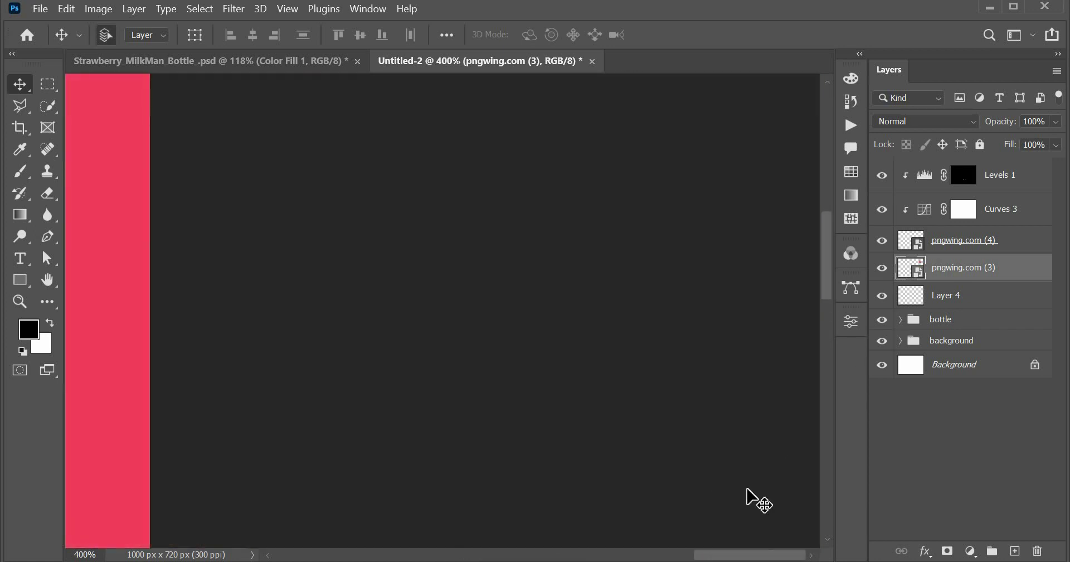
pyautogui.click(753, 496)
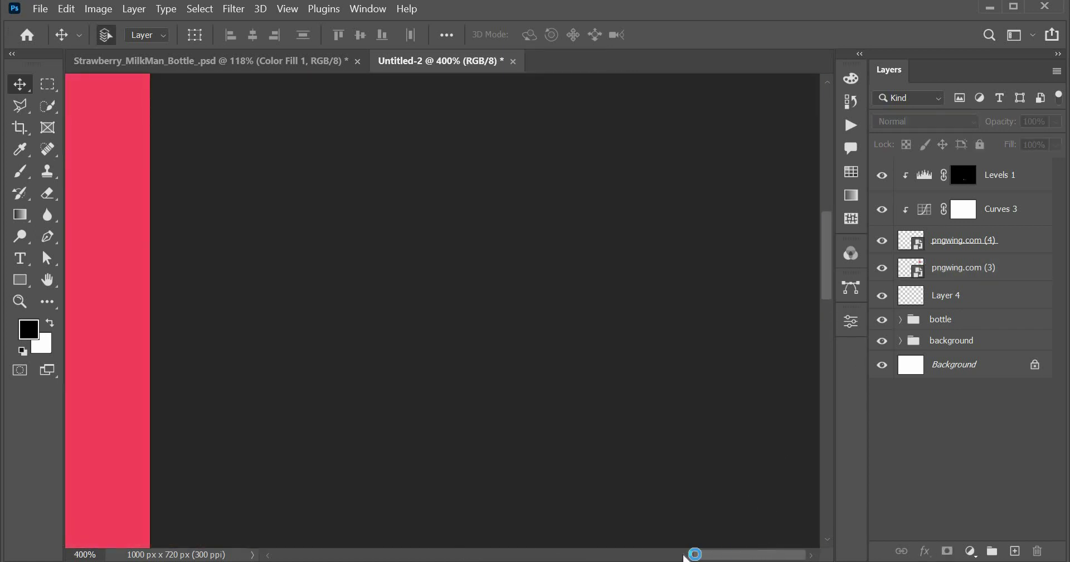
pyautogui.moveTo(688, 554); pyautogui.dragTo(633, 558)
pyautogui.moveTo(827, 270); pyautogui.dragTo(829, 232)
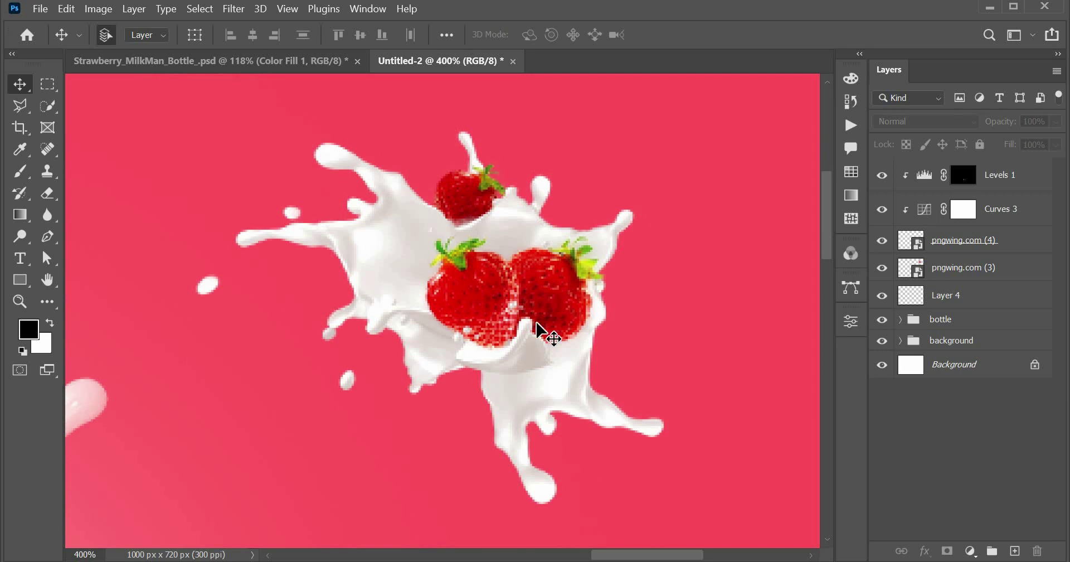
# Try a Quick Selection of the milk splash, then deselect it
pyautogui.click(48, 106)
pyautogui.moveTo(380, 229)
pyautogui.mouseDown()
pyautogui.moveTo(318, 190)
pyautogui.moveTo(352, 245)
pyautogui.moveTo(292, 325)
pyautogui.mouseUp()
pyautogui.hotkey('ctrl', 'd')
pyautogui.click(913, 243)
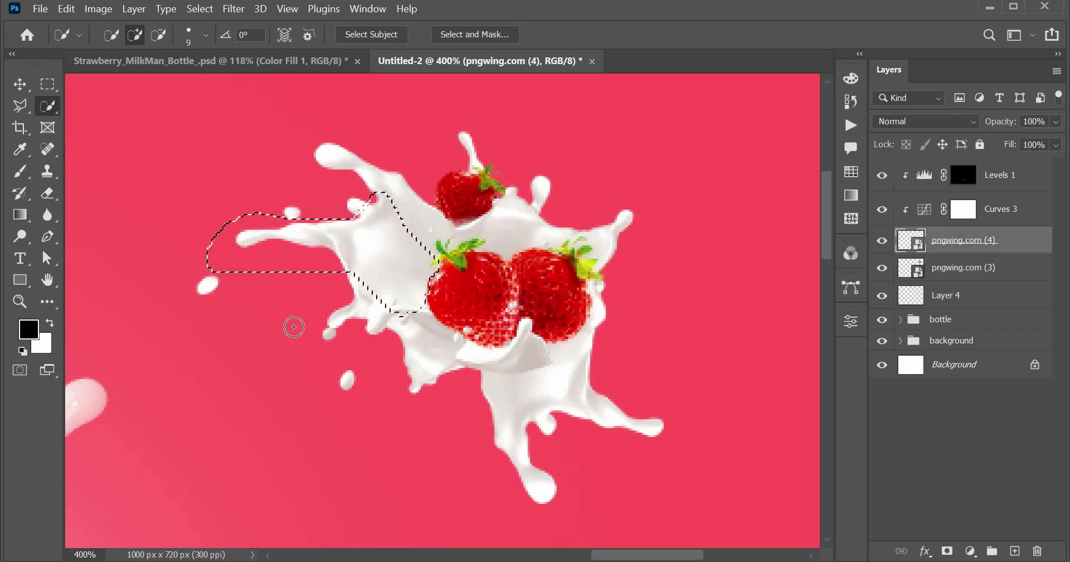
pyautogui.hotkey('ctrl', 'd')
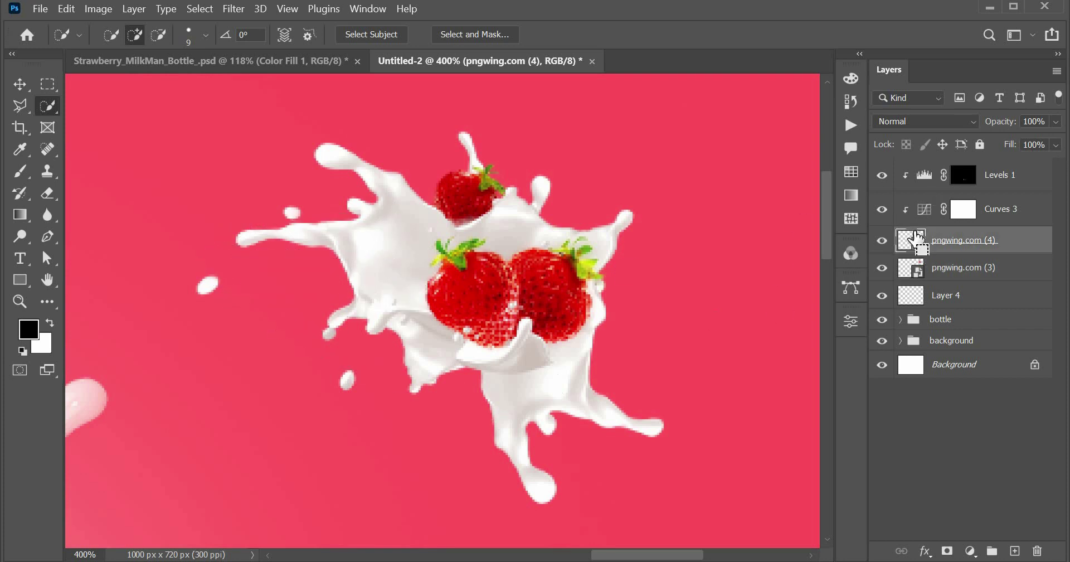
# Open the pngwing.com (4) smart object, then move pngwing.com (3) to the stack's top
pyautogui.doubleClick(912, 245)
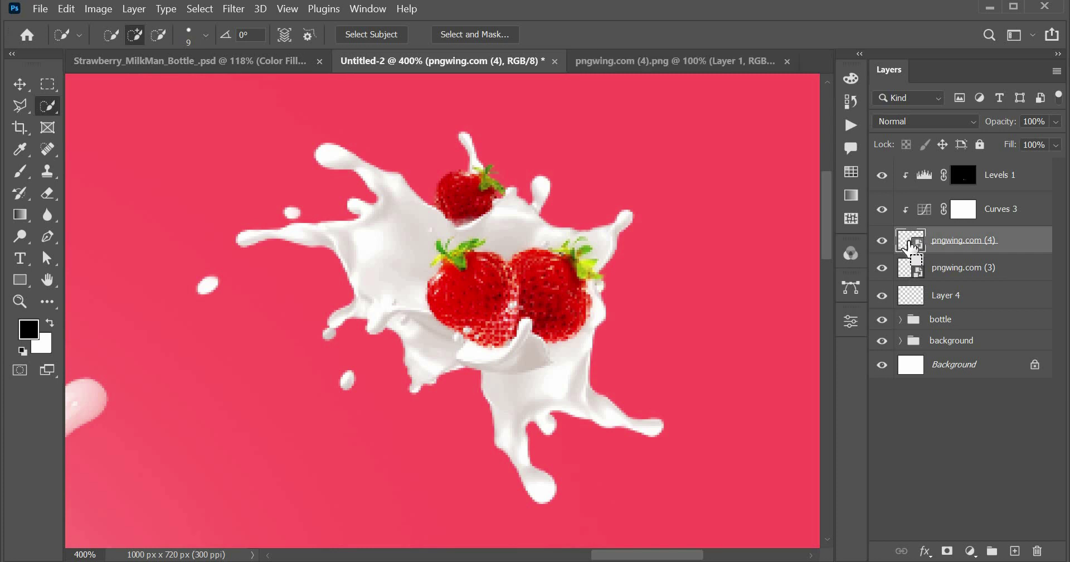
pyautogui.hotkey('ctrl', 'shift', 'Tab')
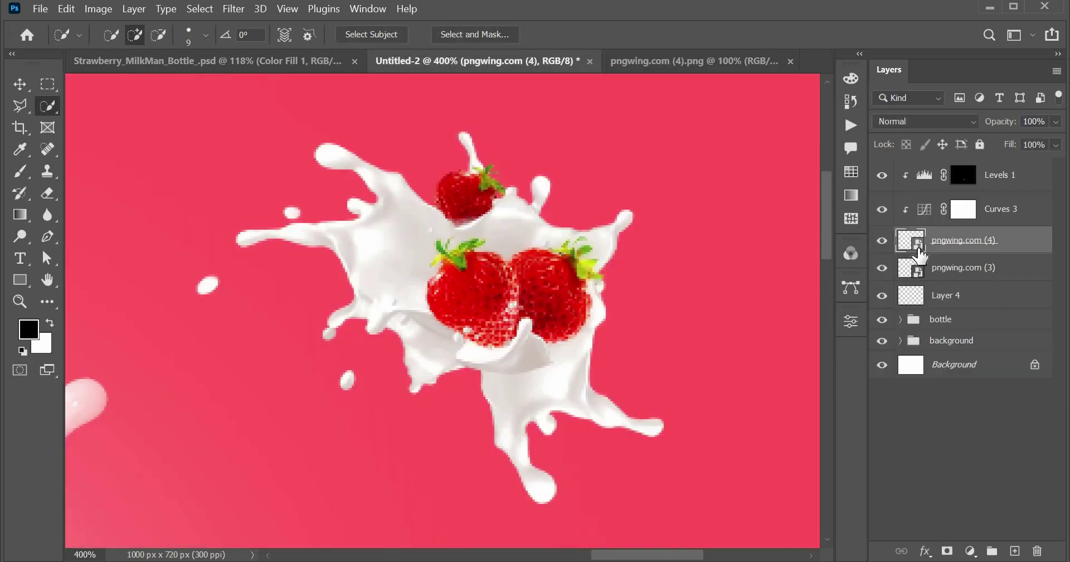
pyautogui.scroll(3, 785, 347)
pyautogui.moveTo(992, 275); pyautogui.dragTo(970, 170)
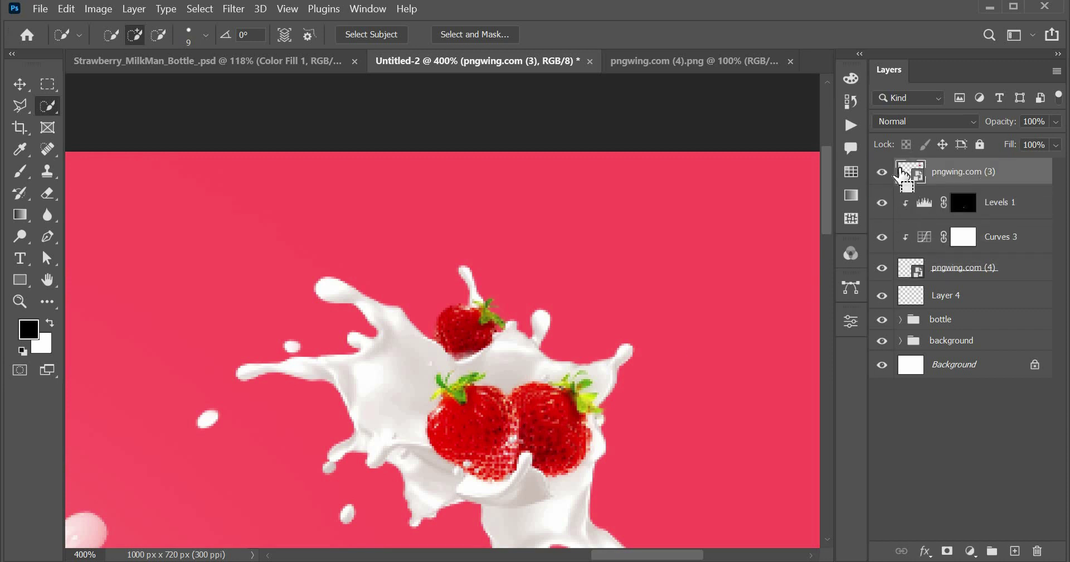
# Load the splash pixels as a selection and add a Hue/Saturation adjustment
pyautogui.keyDown('ctrl'); pyautogui.click(912, 171); pyautogui.keyUp('ctrl')
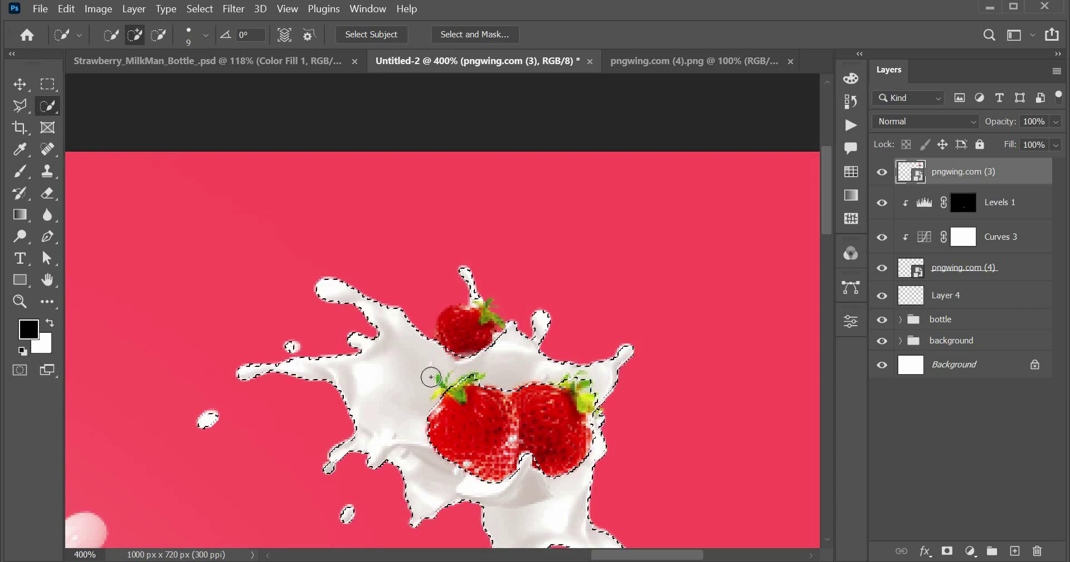
pyautogui.press('alt')
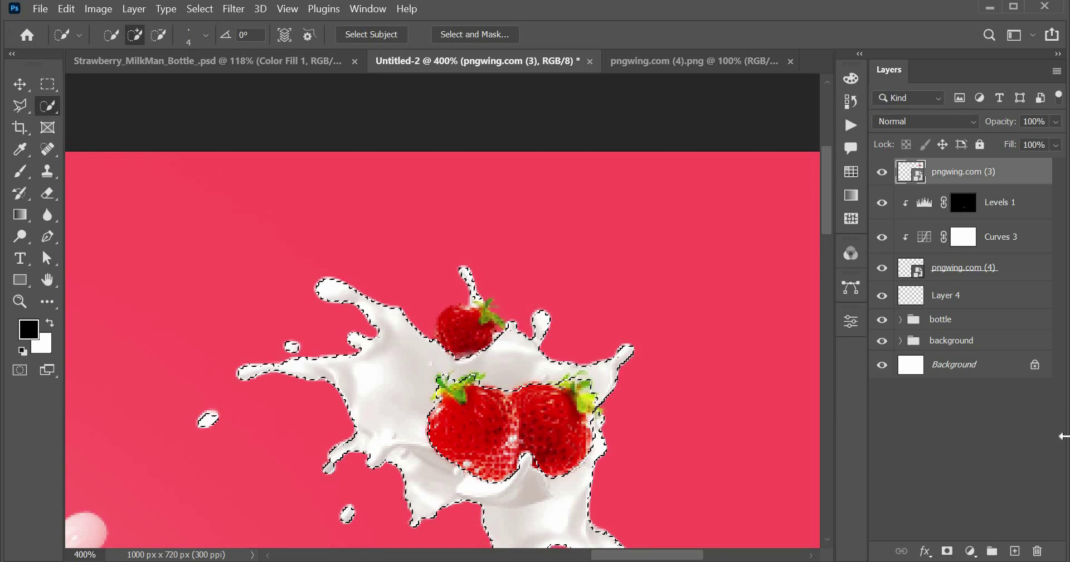
pyautogui.click(969, 552)
pyautogui.click(976, 377)
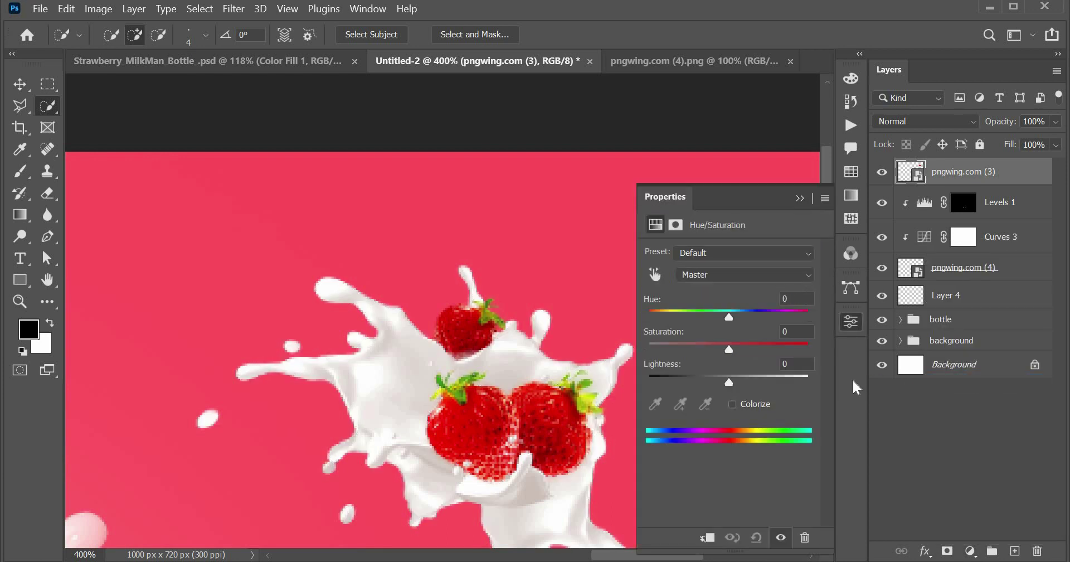
# Colorize the splash milk pink with Hue 360 and Saturation 82, compare, and zoom out
pyautogui.moveTo(733, 317)
pyautogui.mouseDown()
pyautogui.moveTo(800, 316)
pyautogui.moveTo(672, 318)
pyautogui.moveTo(795, 325)
pyautogui.mouseUp()
pyautogui.click(733, 404)
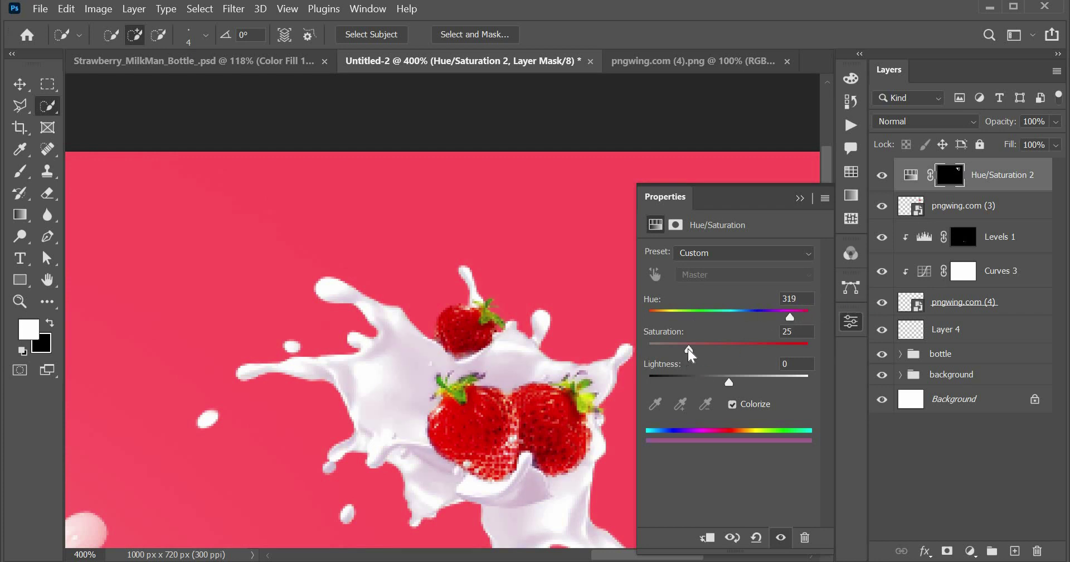
pyautogui.moveTo(689, 350); pyautogui.dragTo(733, 350)
pyautogui.moveTo(791, 317); pyautogui.dragTo(824, 322)
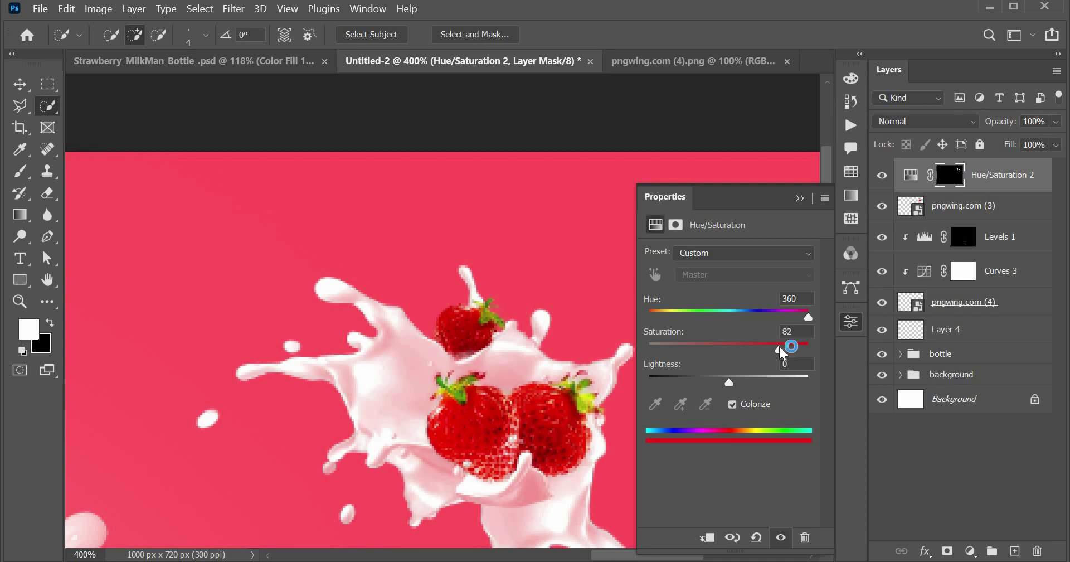
pyautogui.click(800, 198)
pyautogui.click(882, 175)
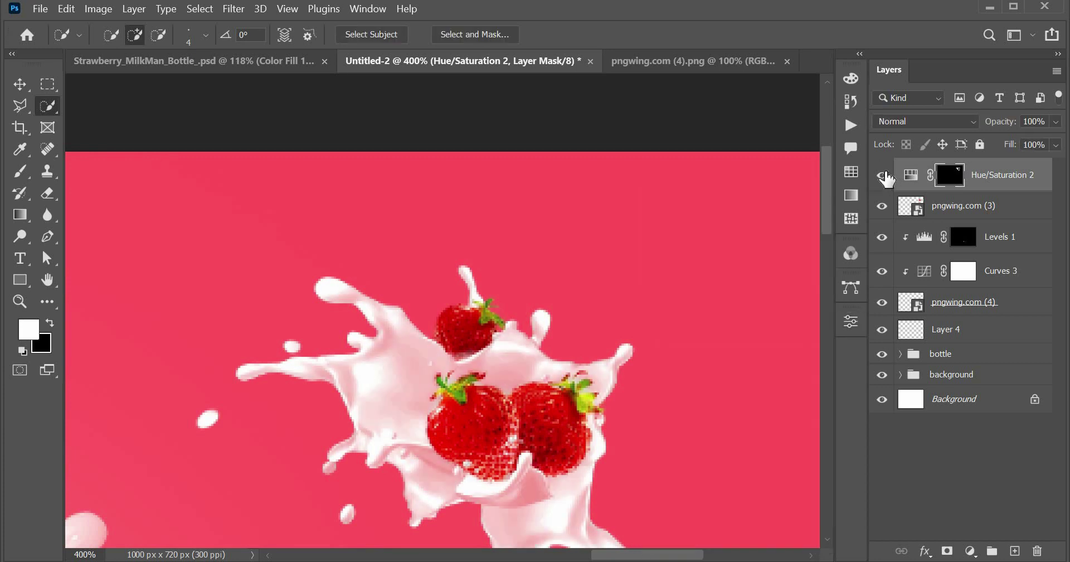
pyautogui.hotkey('ctrl', '-')
pyautogui.hotkey('ctrl', '-')
pyautogui.hotkey('ctrl', '-')
pyautogui.hotkey('ctrl', '-')
# Merge a copy of the splash with its tint and place it at the bottom-left
pyautogui.hotkey('ctrl', '0')
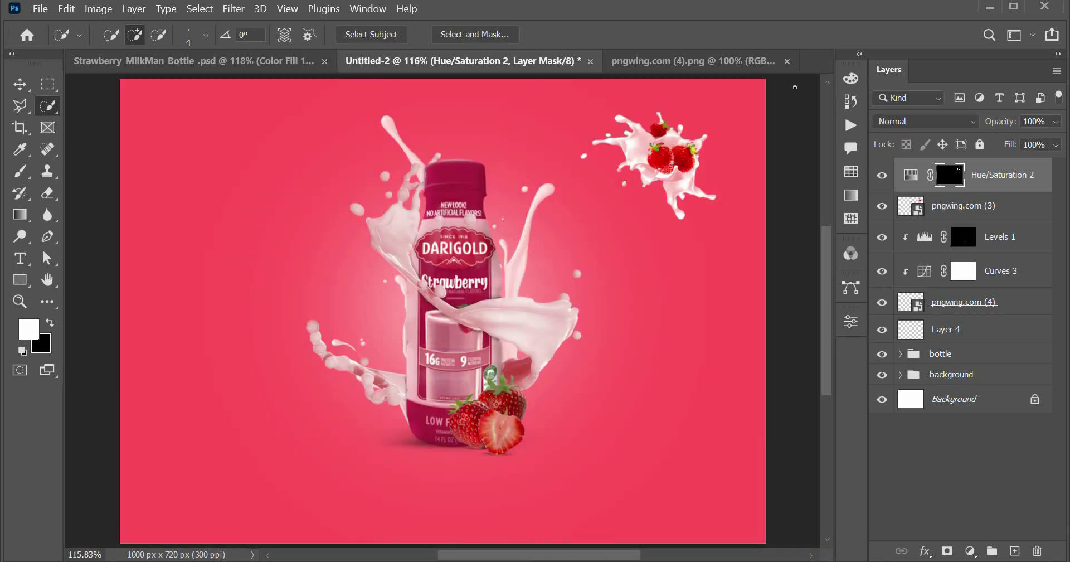
pyautogui.click(951, 218)
pyautogui.hotkey('ctrl', 'j')
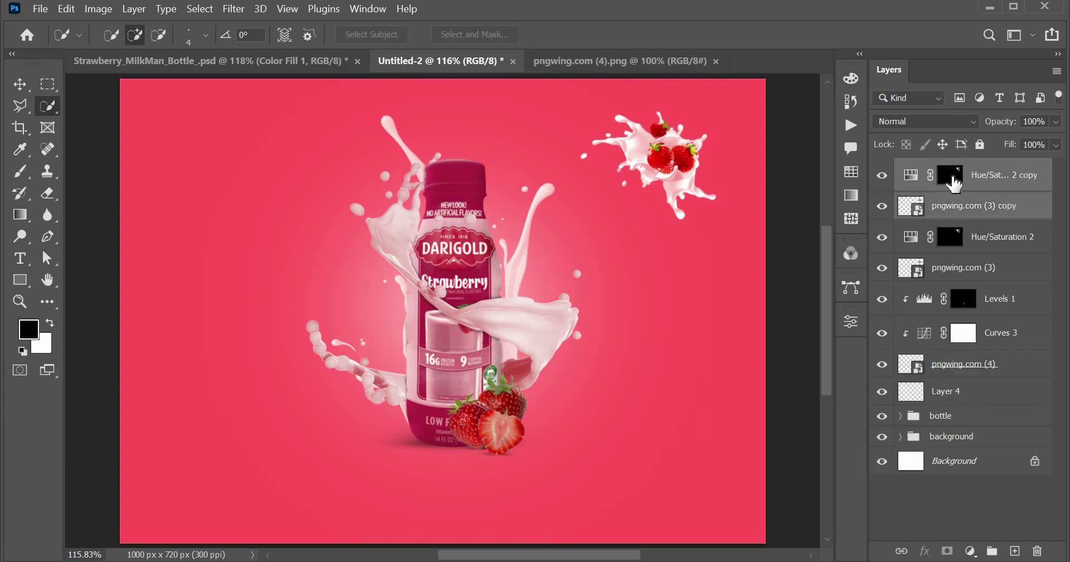
pyautogui.hotkey('ctrl', 'e')
pyautogui.press('v')
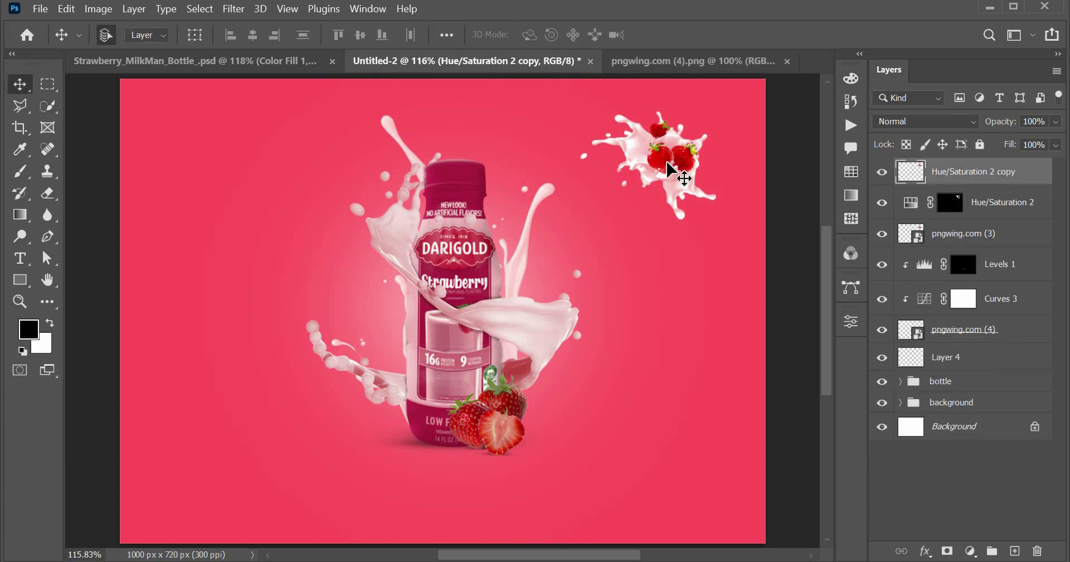
pyautogui.moveTo(680, 173); pyautogui.dragTo(233, 489)
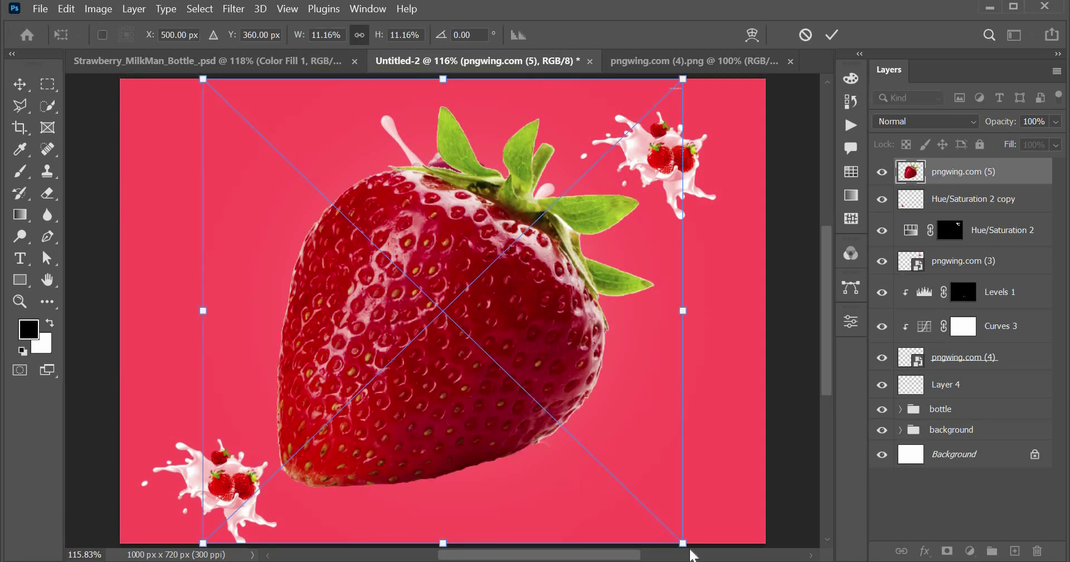
# Scale, rotate and position the large strawberry at the right edge beside the bottle
pyautogui.moveTo(625, 503); pyautogui.dragTo(530, 454)
pyautogui.press('Return')
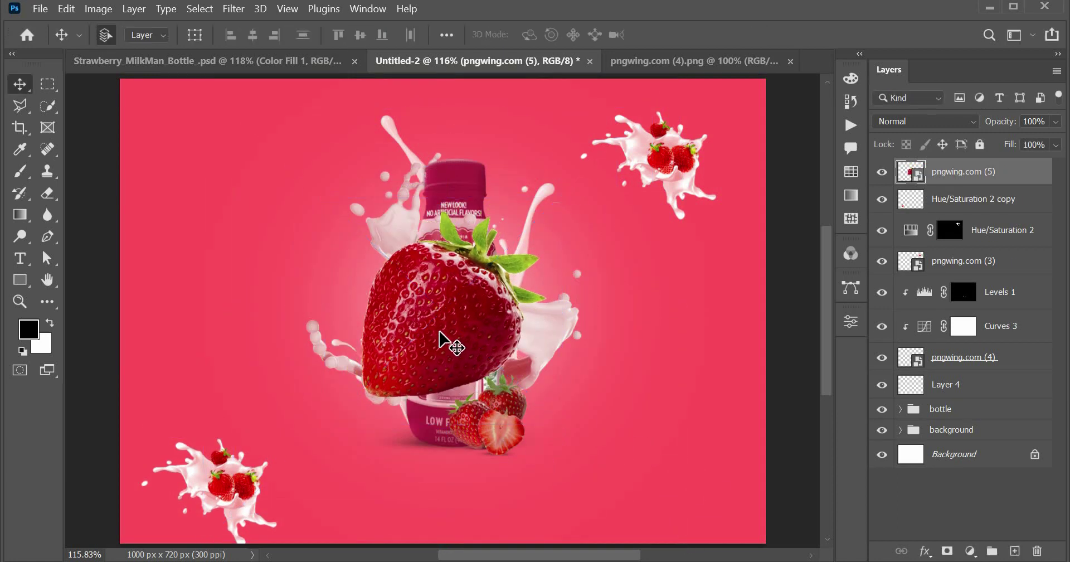
pyautogui.moveTo(449, 270)
pyautogui.mouseDown()
pyautogui.moveTo(755, 349)
pyautogui.moveTo(825, 349)
pyautogui.mouseUp()
pyautogui.hotkey('ctrl', 't')
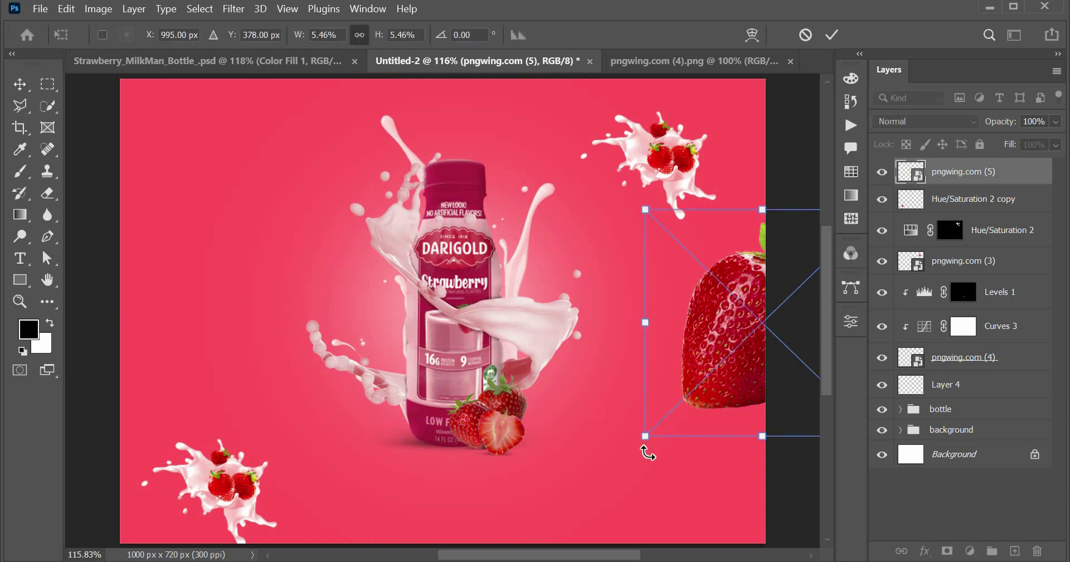
pyautogui.moveTo(648, 448)
pyautogui.mouseDown()
pyautogui.moveTo(597, 429)
pyautogui.moveTo(788, 311)
pyautogui.moveTo(781, 327)
pyautogui.mouseUp()
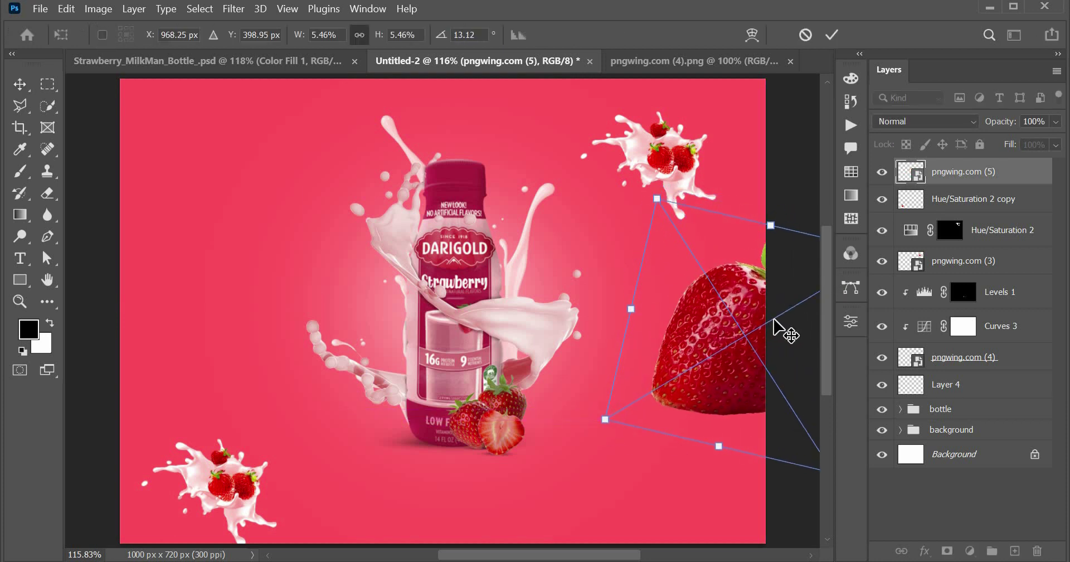
pyautogui.press('Return')
# Duplicate the strawberry to the left side, shrinking and tilting it
pyautogui.moveTo(715, 378); pyautogui.dragTo(245, 323)
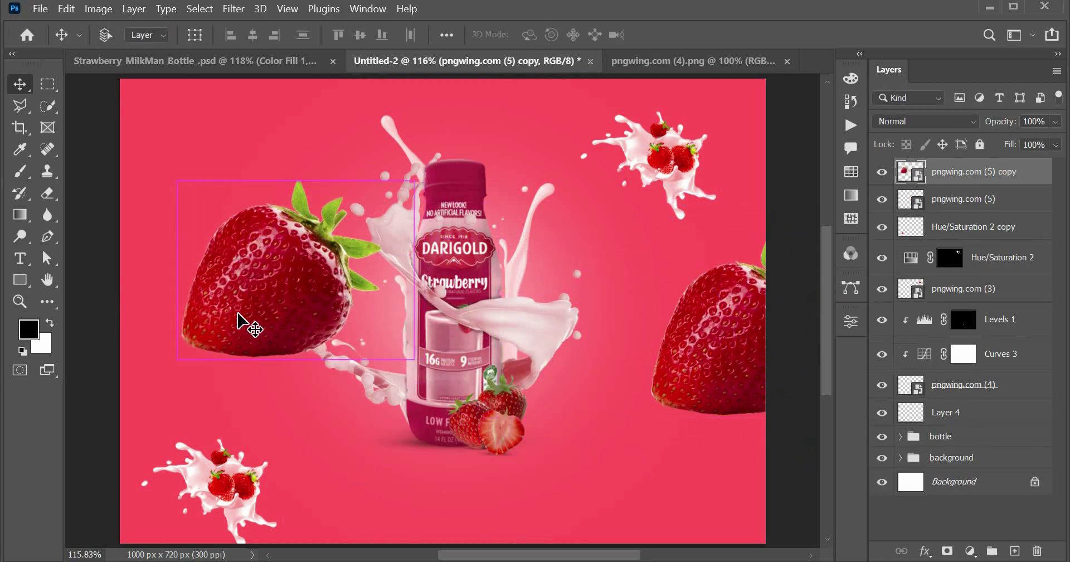
pyautogui.hotkey('ctrl', 't')
pyautogui.moveTo(411, 406)
pyautogui.mouseDown()
pyautogui.moveTo(379, 434)
pyautogui.moveTo(335, 435)
pyautogui.moveTo(239, 278)
pyautogui.moveTo(282, 136)
pyautogui.mouseUp()
pyautogui.press('Return')
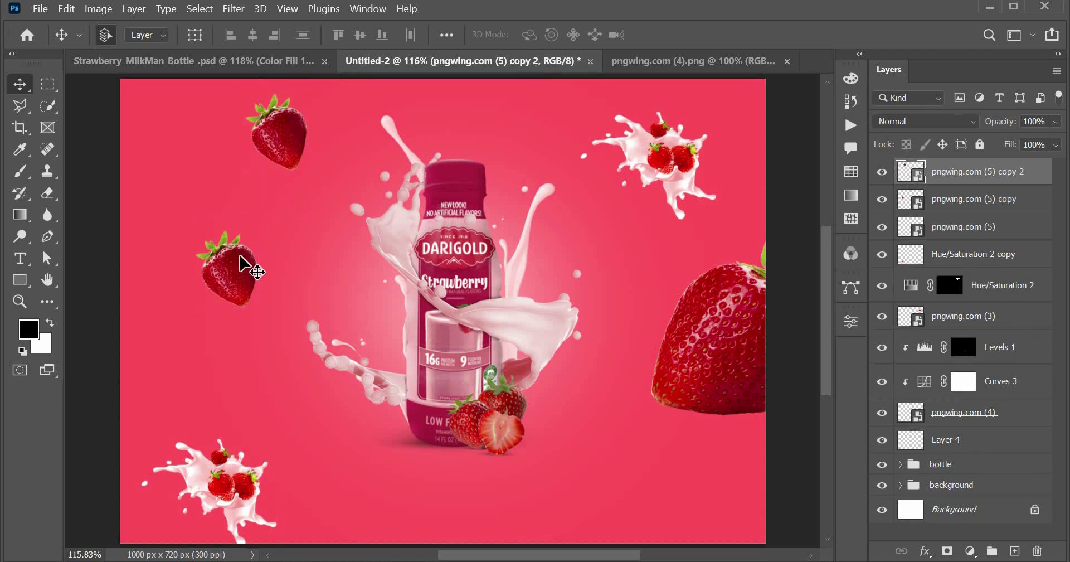
# Add a smaller third strawberry at the top-left, shrunk and rotated
pyautogui.moveTo(234, 263); pyautogui.dragTo(251, 337)
pyautogui.hotkey('ctrl', 't')
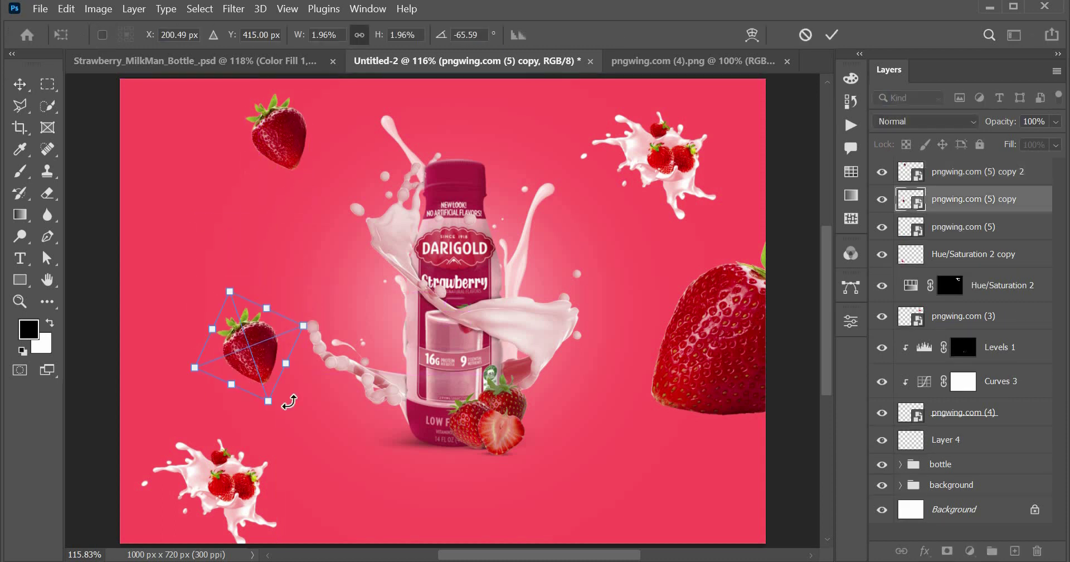
pyautogui.press('Return')
pyautogui.click(280, 121)
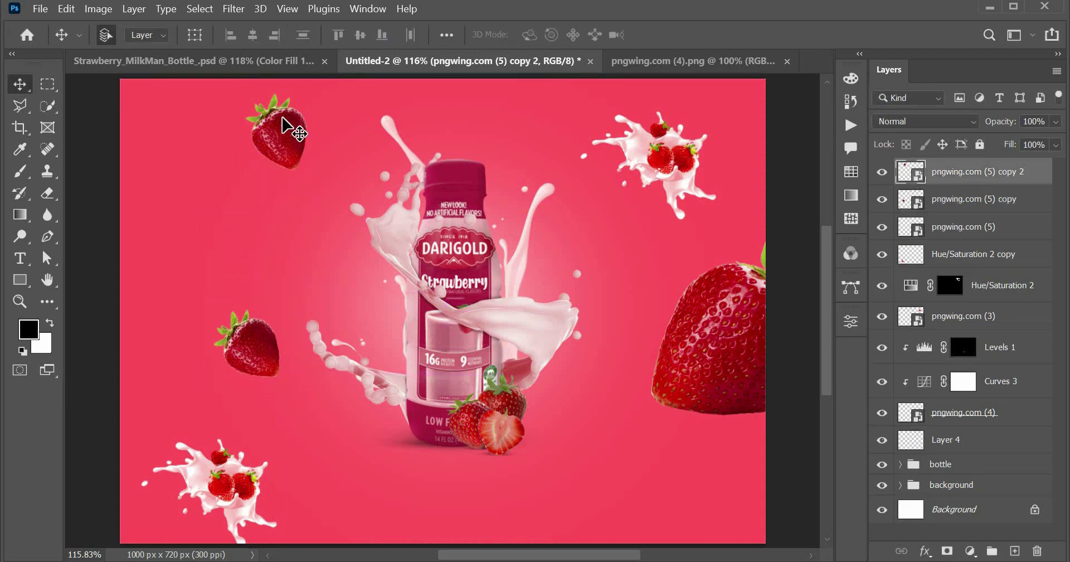
pyautogui.hotkey('ctrl', 't')
pyautogui.moveTo(332, 112)
pyautogui.mouseDown()
pyautogui.moveTo(304, 121)
pyautogui.moveTo(323, 182)
pyautogui.mouseUp()
pyautogui.press('Return')
pyautogui.keyDown('ctrl'); pyautogui.click(604, 301); pyautogui.keyUp('ctrl')
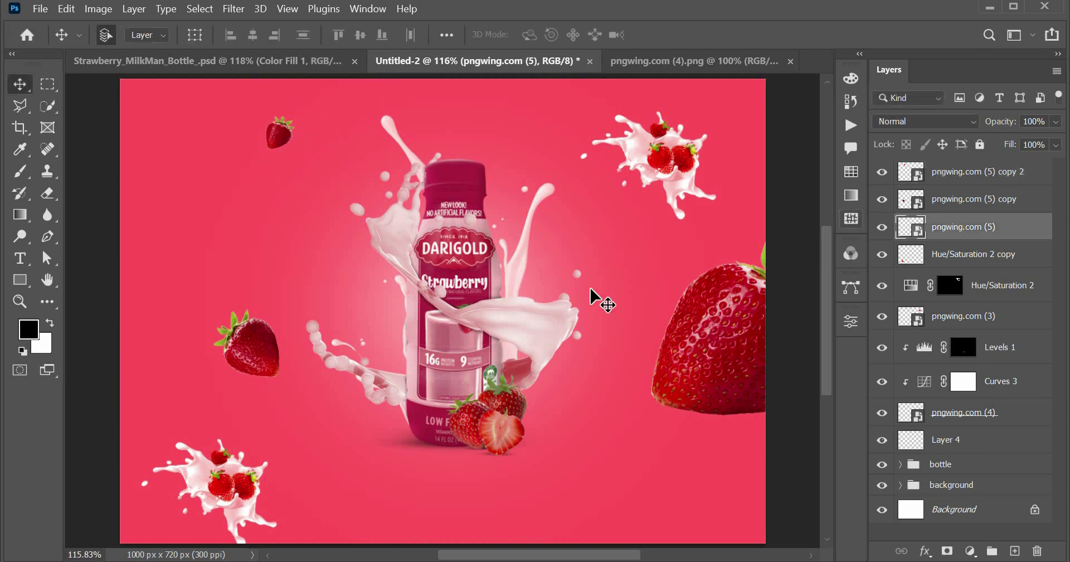
# Apply a 2.8 px Gaussian Blur to the large and middle-left strawberries
pyautogui.click(212, 13)
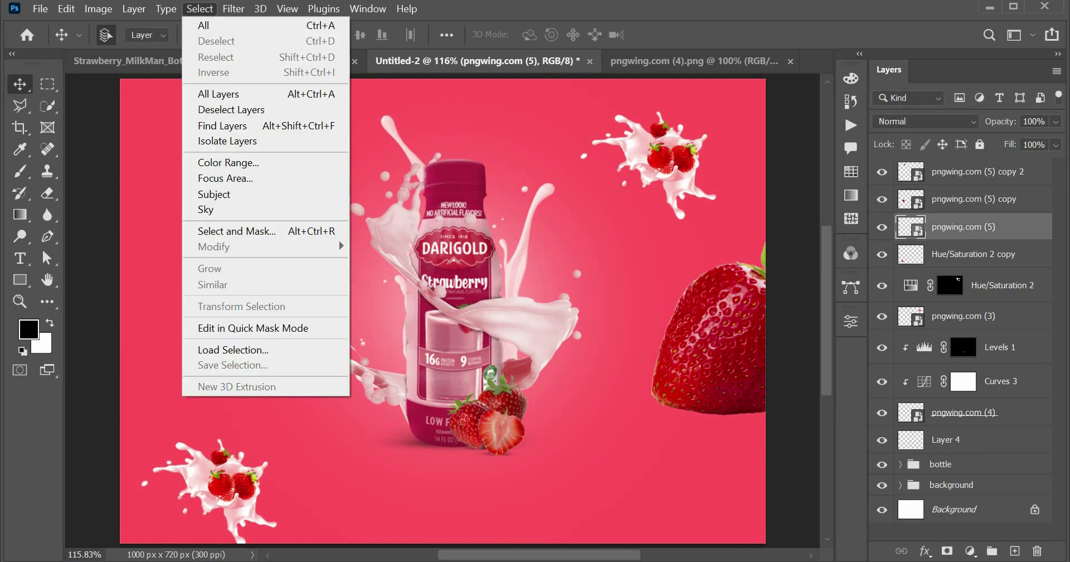
pyautogui.click(468, 268)
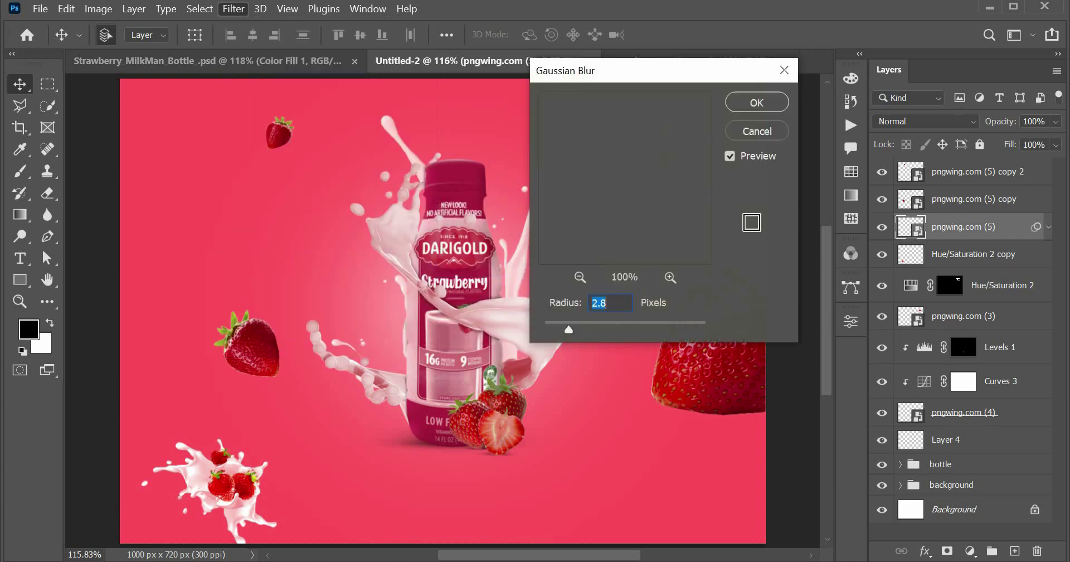
pyautogui.click(754, 102)
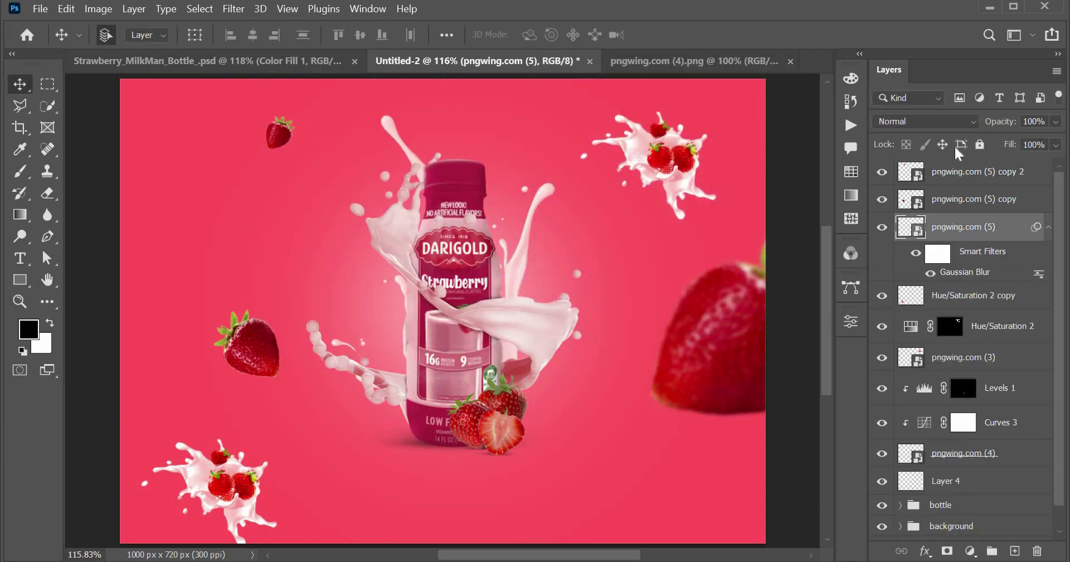
pyautogui.click(993, 205)
pyautogui.click(233, 8)
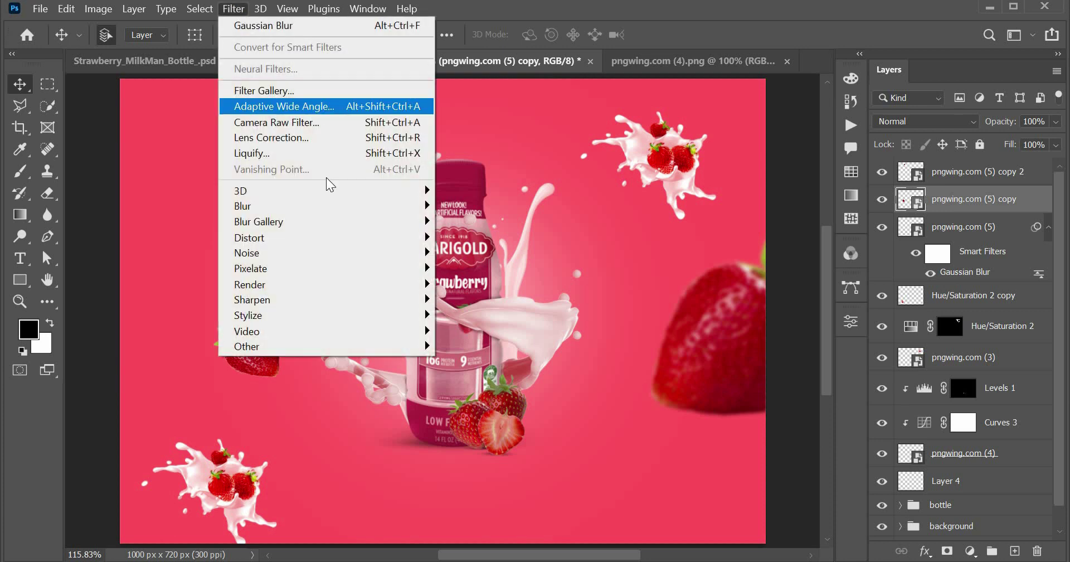
pyautogui.moveTo(243, 206)
pyautogui.click(483, 270)
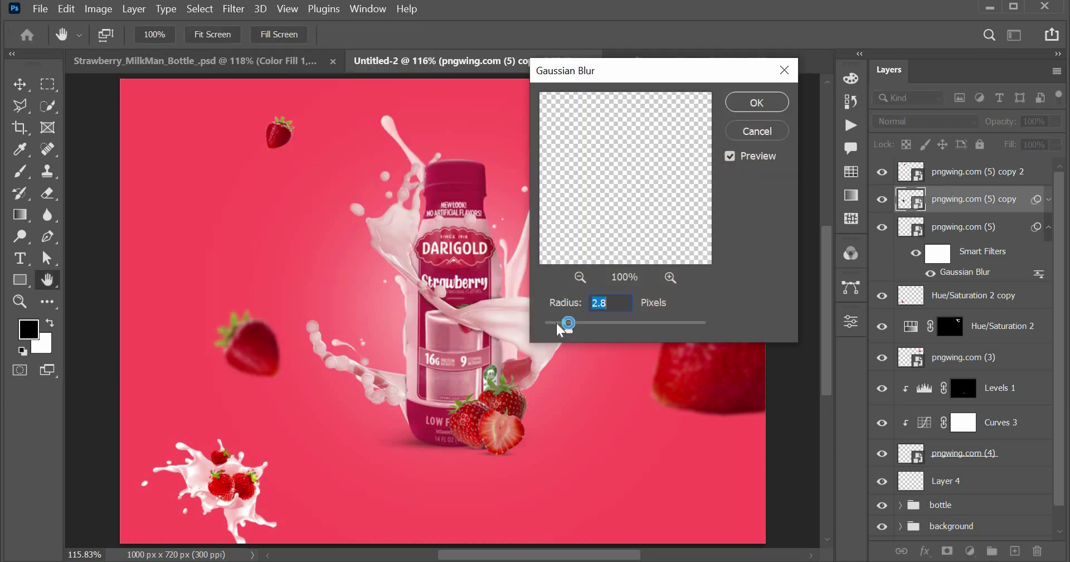
pyautogui.click(756, 106)
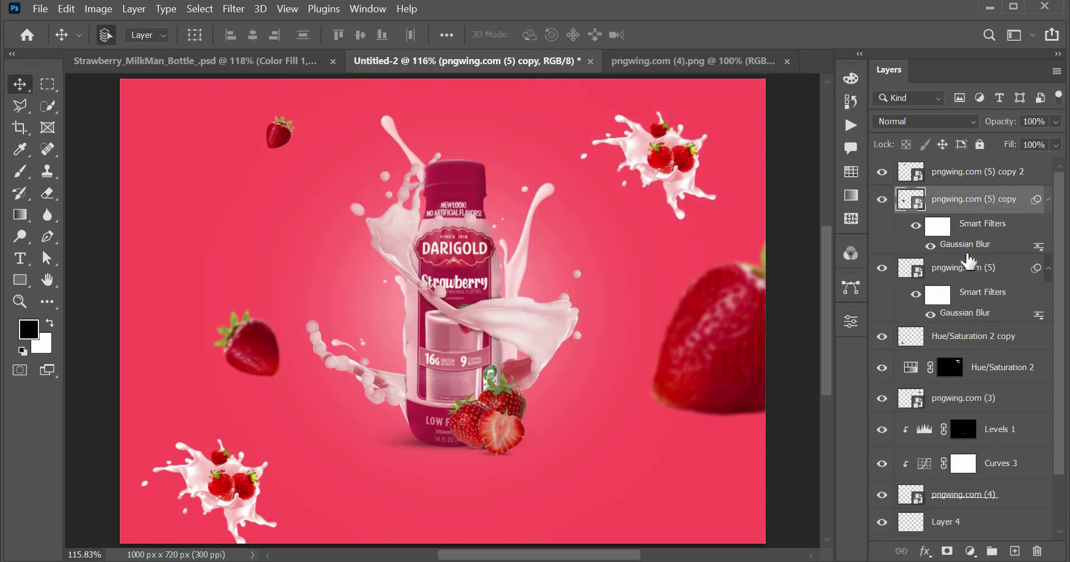
# Apply a 1.3 px Gaussian Blur to the small top-left strawberry
pyautogui.click(963, 172)
pyautogui.click(232, 10)
pyautogui.moveTo(296, 206)
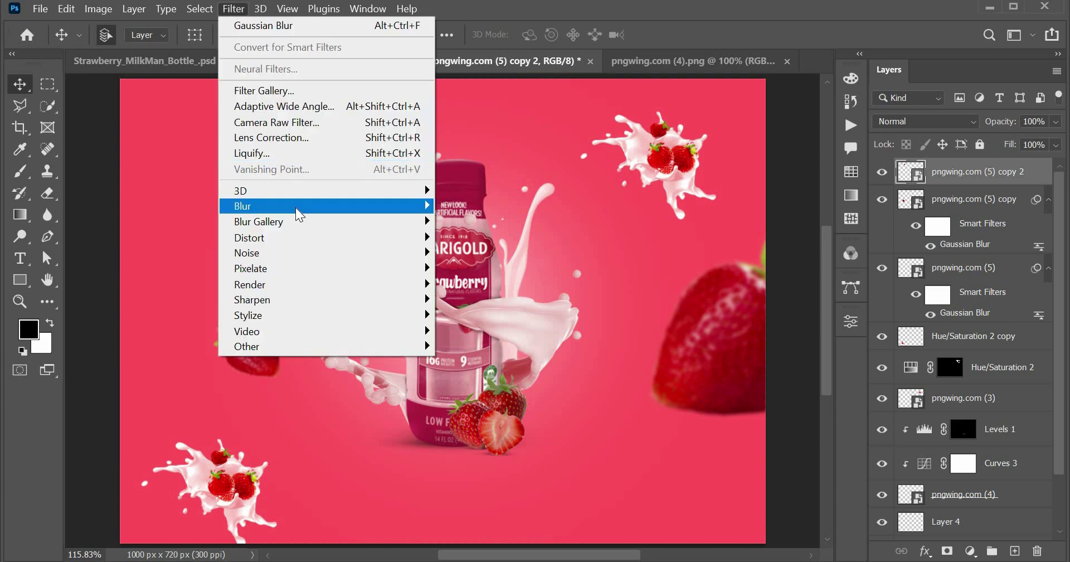
pyautogui.click(483, 266)
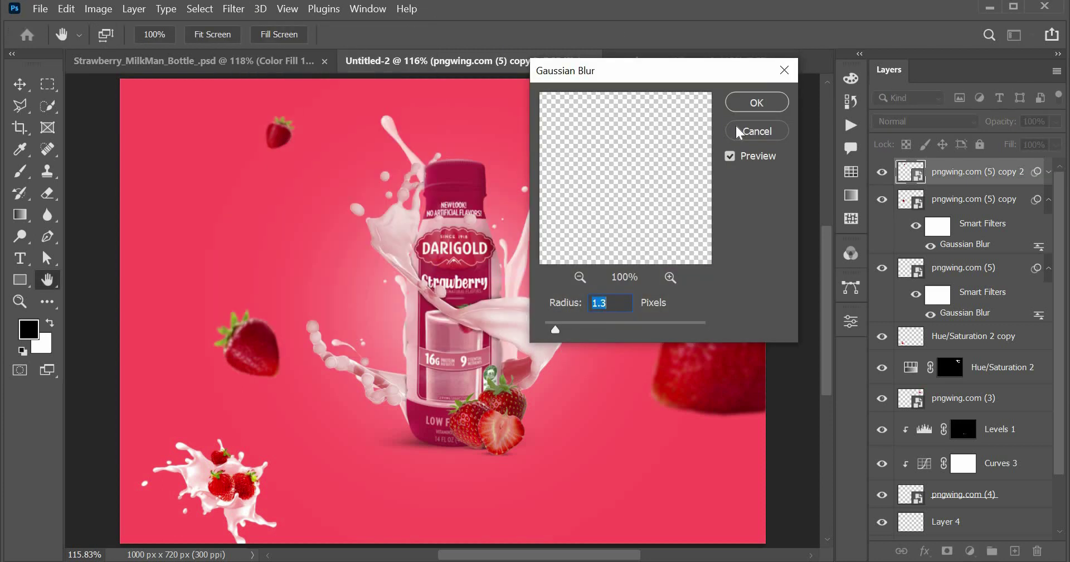
pyautogui.click(757, 104)
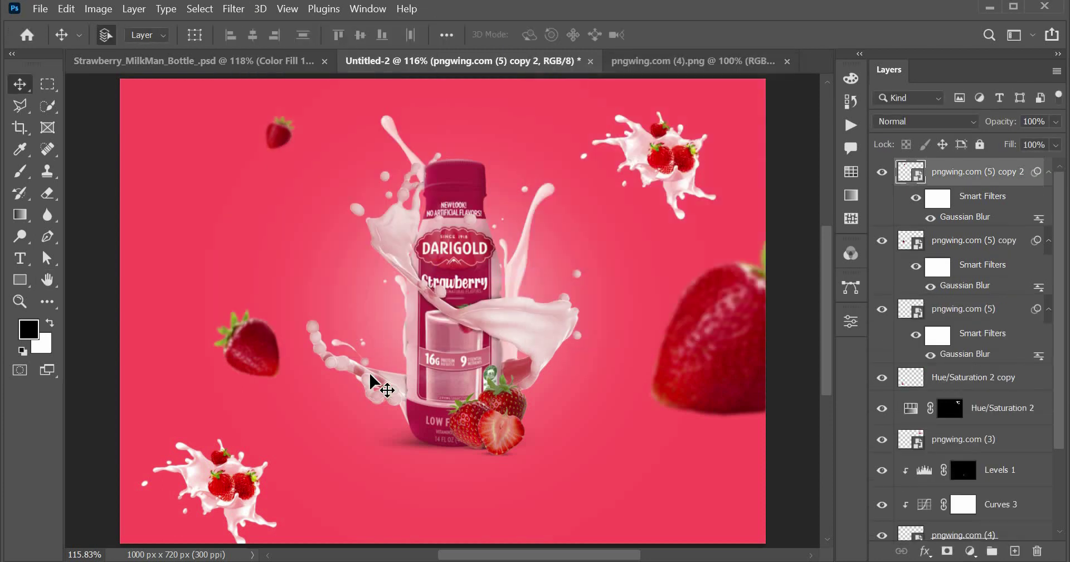